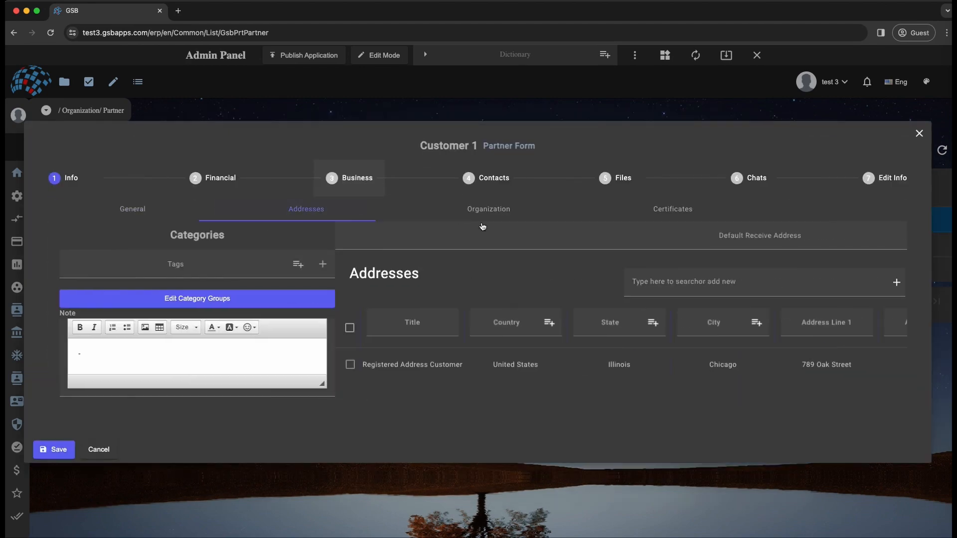
- Review the Organization details of the Customer 1 partner and close its form
left_click(497, 209)
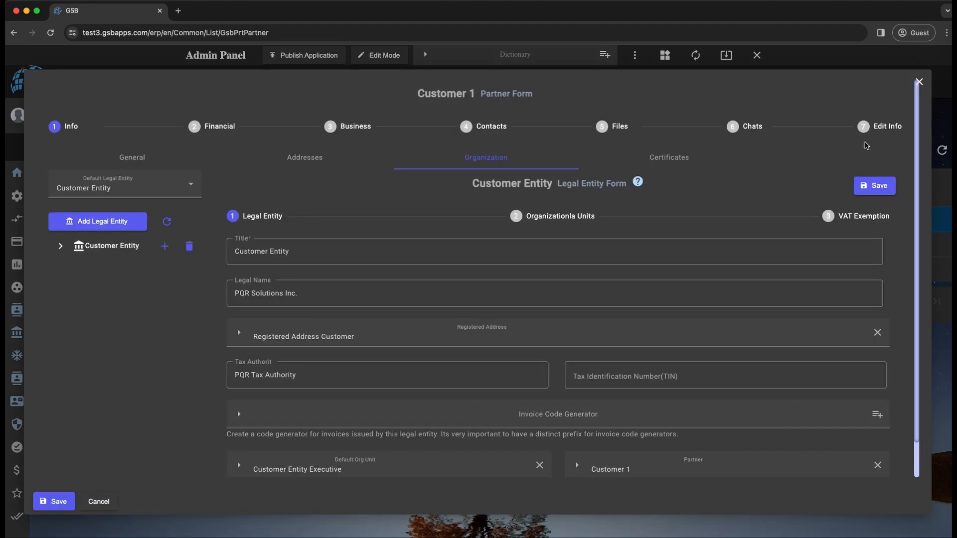
left_click(919, 80)
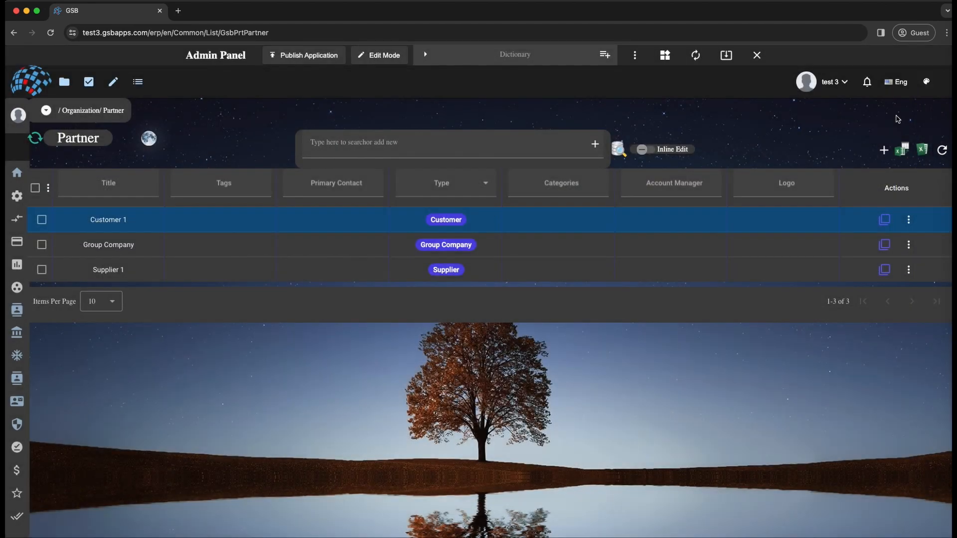
- Preview the new-partner wizard with the Group Company type through the addresses page, and close it without saving a partner
left_click(883, 152)
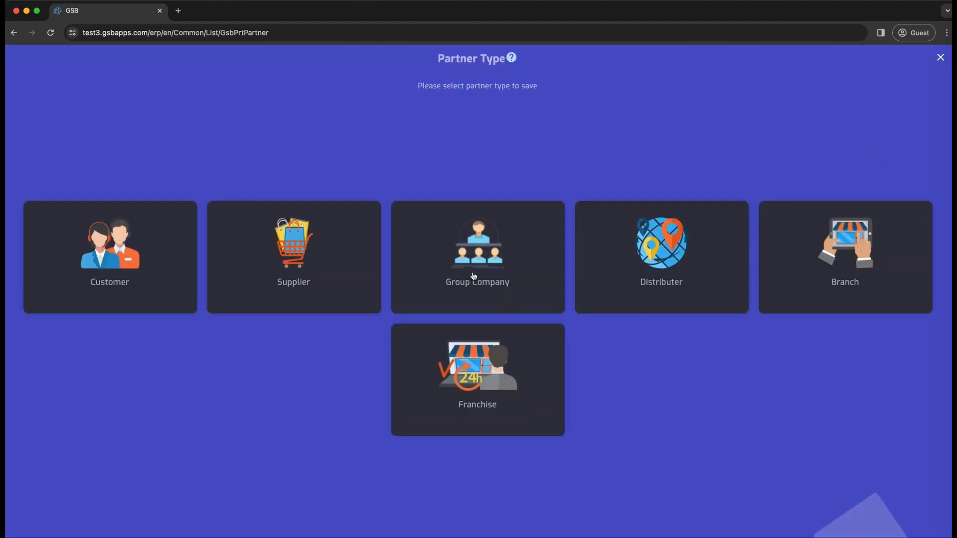
left_click(470, 278)
left_click(917, 58)
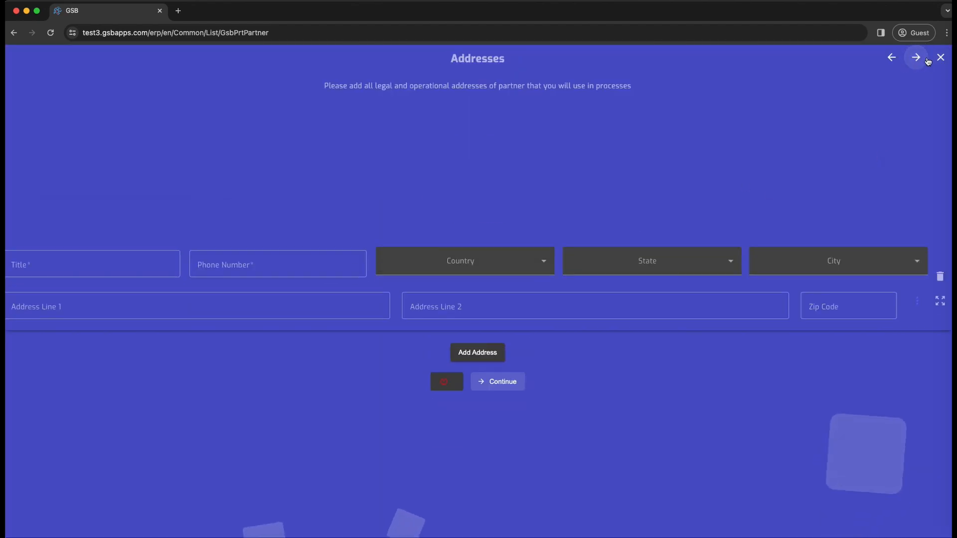
left_click(940, 58)
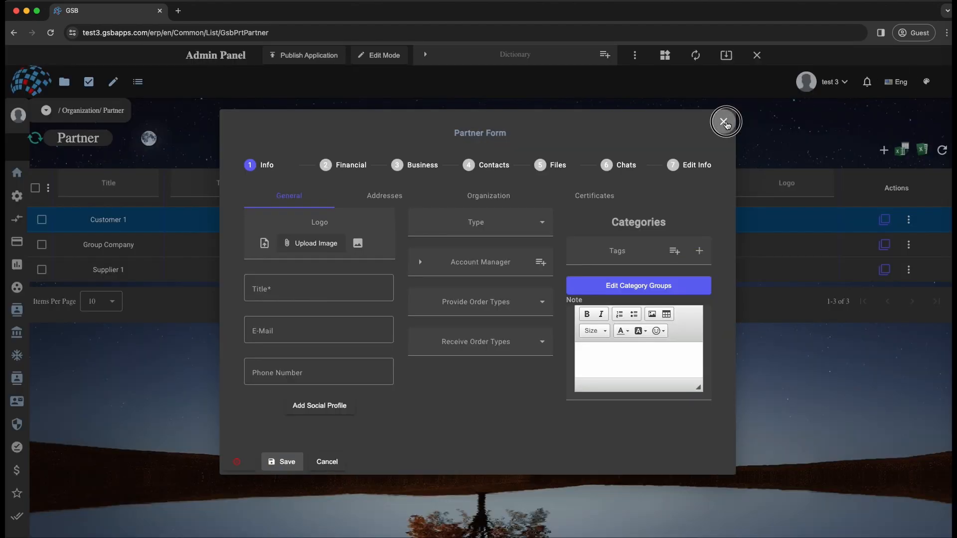
left_click(724, 121)
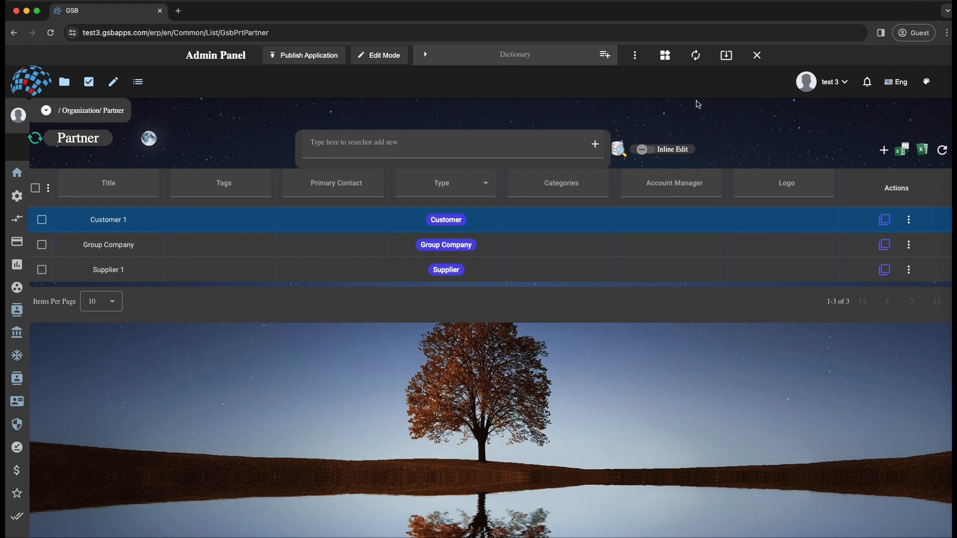
- Open the form builder, search the widgets for "partner for" and load the Partner Form
left_click(664, 57)
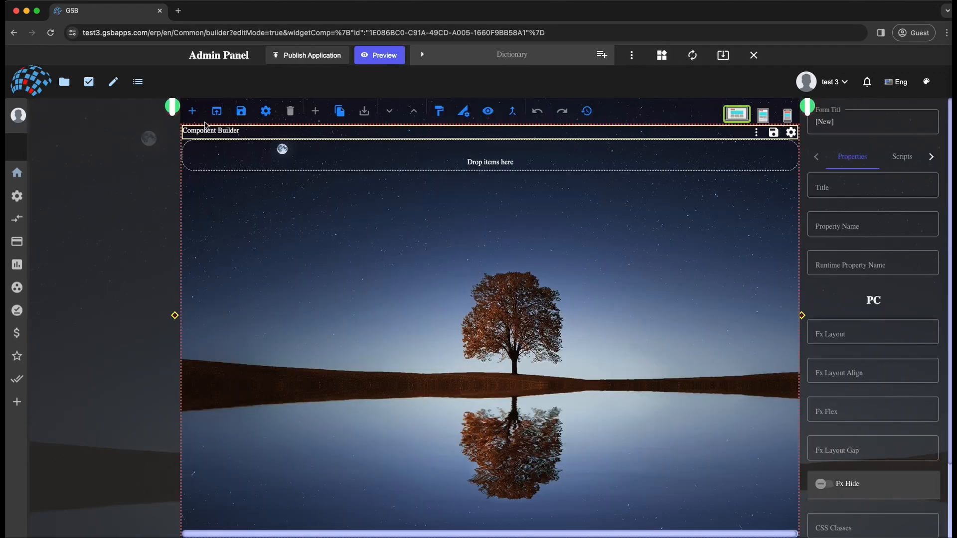
left_click(216, 111)
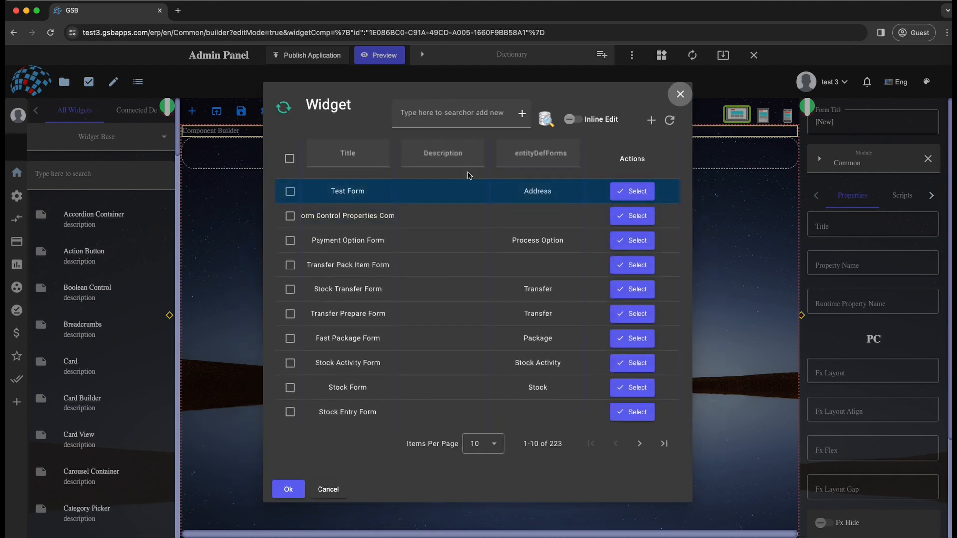
type("partner for")
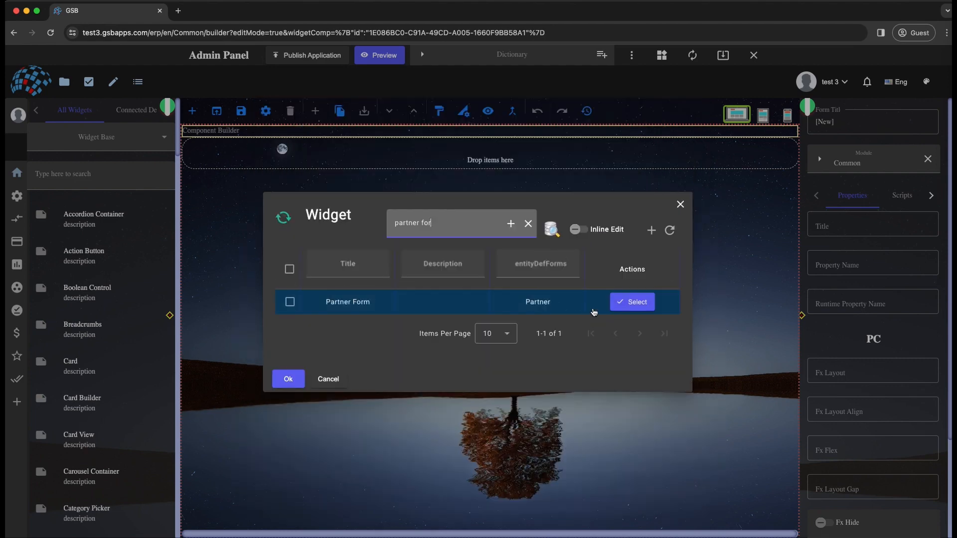
left_click(632, 304)
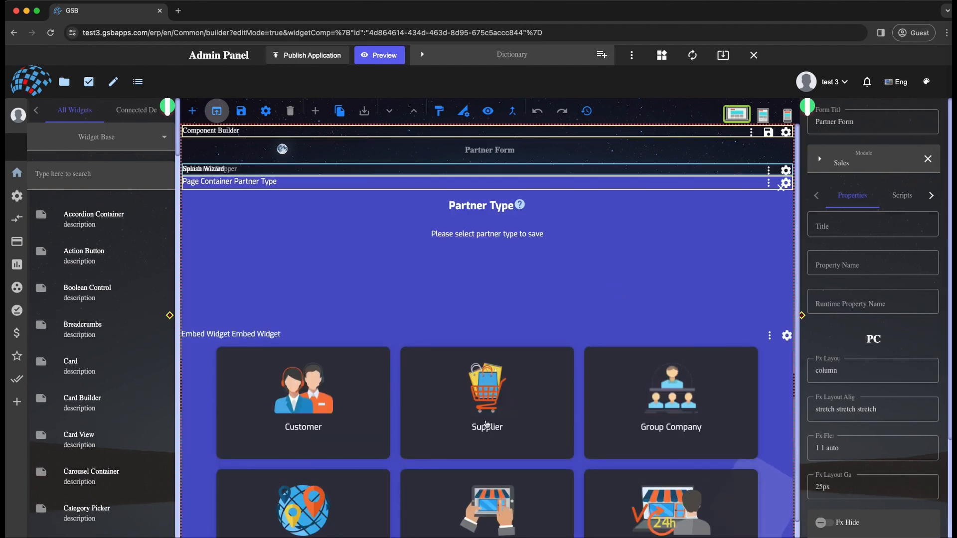
- Go to the wizard's Basic Info page and add a Boolean Control above the logo widget
left_click(755, 188)
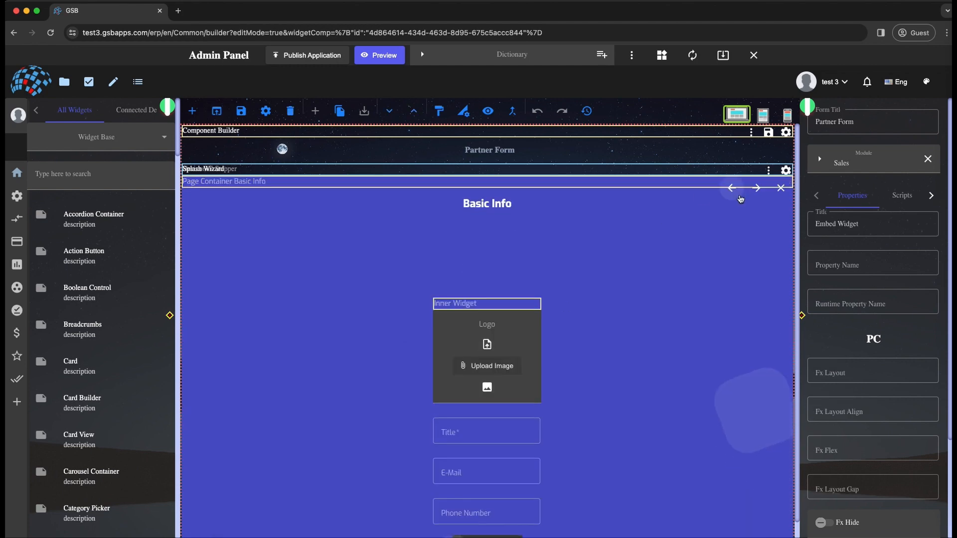
left_click(755, 189)
left_click(730, 189)
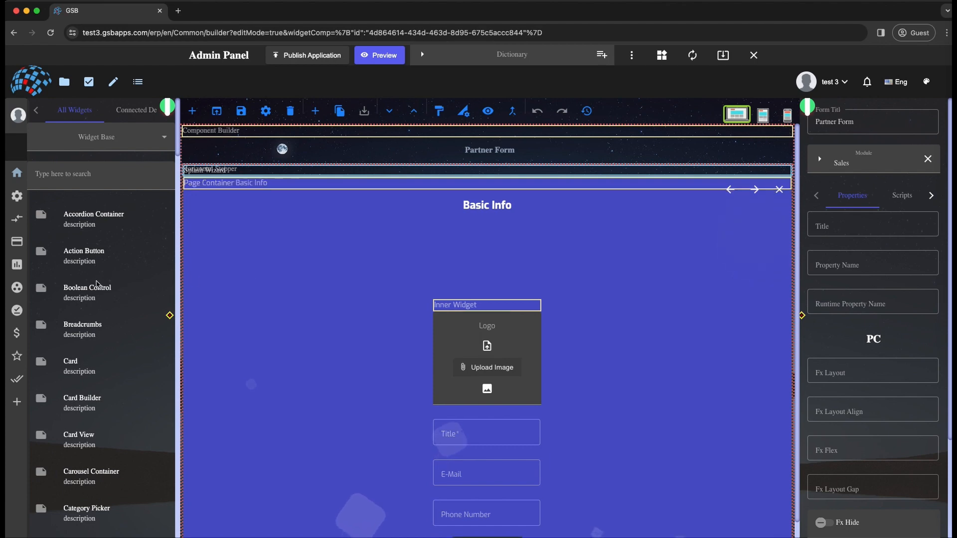
left_click_drag(65, 298, 484, 257)
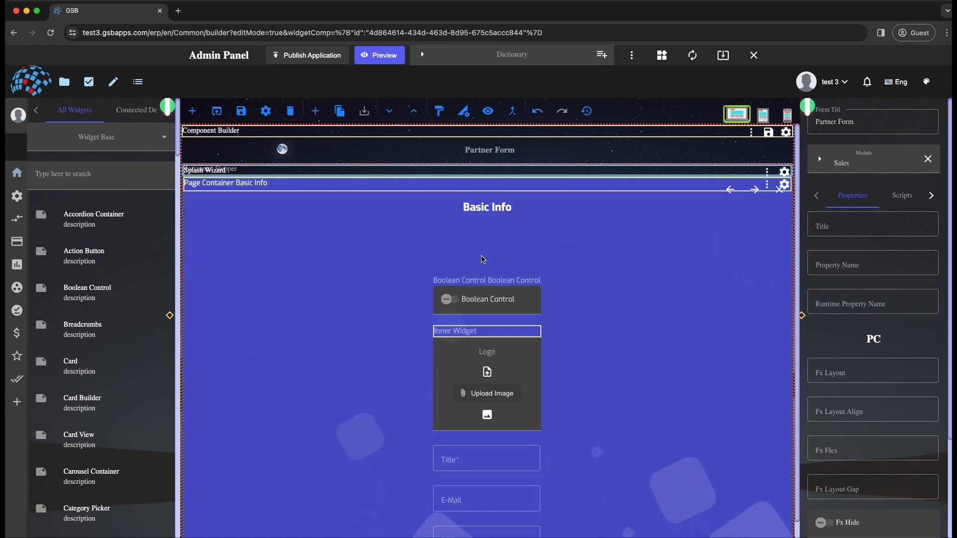
left_click(489, 297)
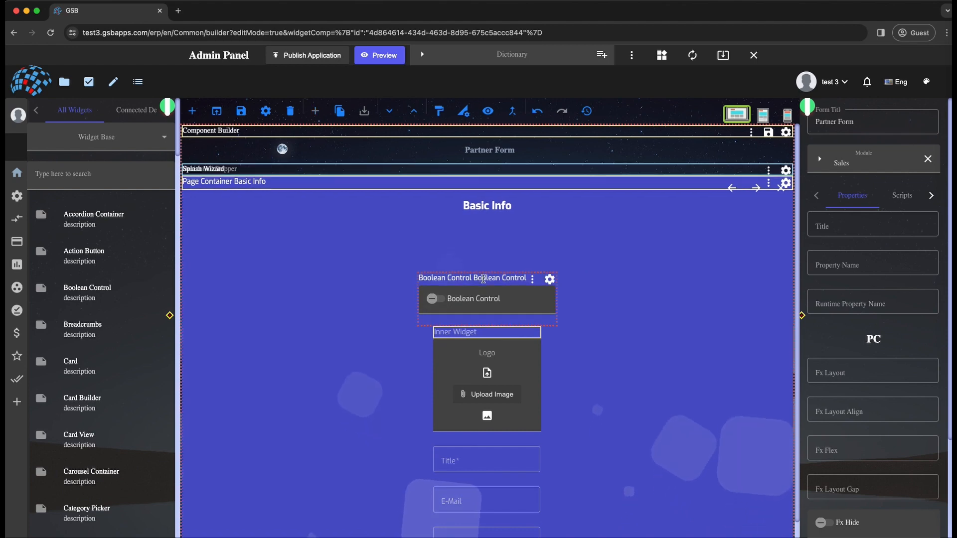
- Close the splash wizard and add an Accordion Container holding a Boolean Control above the logo on the General tab
left_click(781, 188)
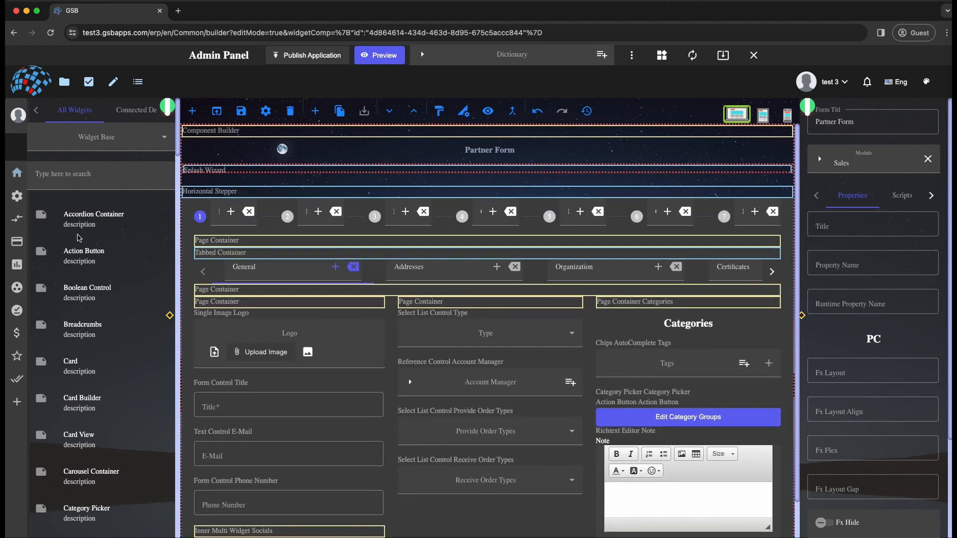
left_click_drag(79, 222, 271, 333)
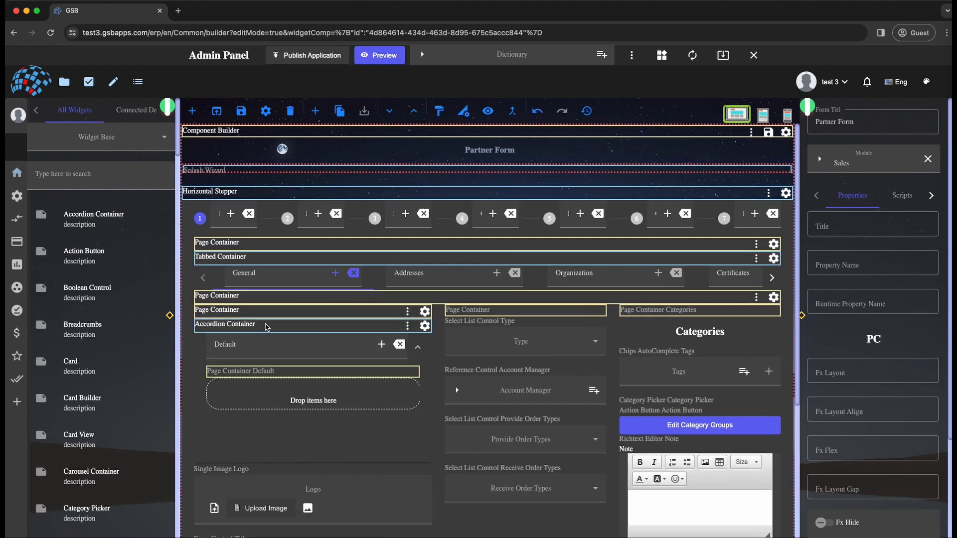
left_click_drag(76, 303, 256, 423)
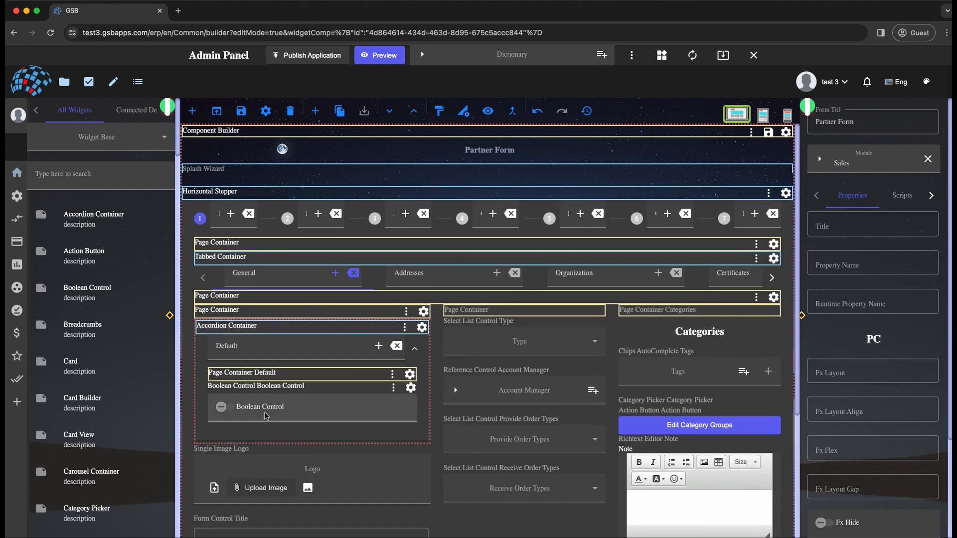
left_click(265, 385)
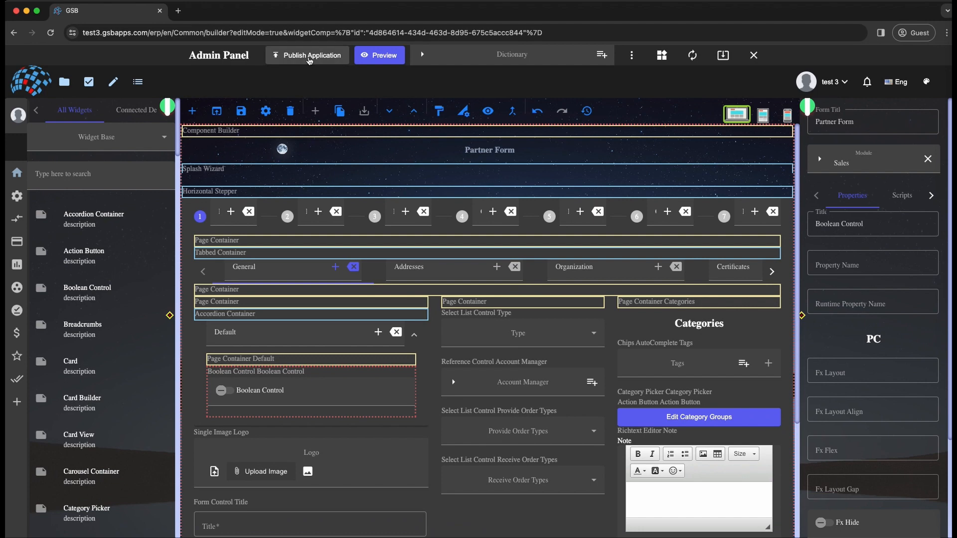
- Return to the partner list and check the new accordion and Boolean Control in the Customer 1 form
mouse_move(15, 273)
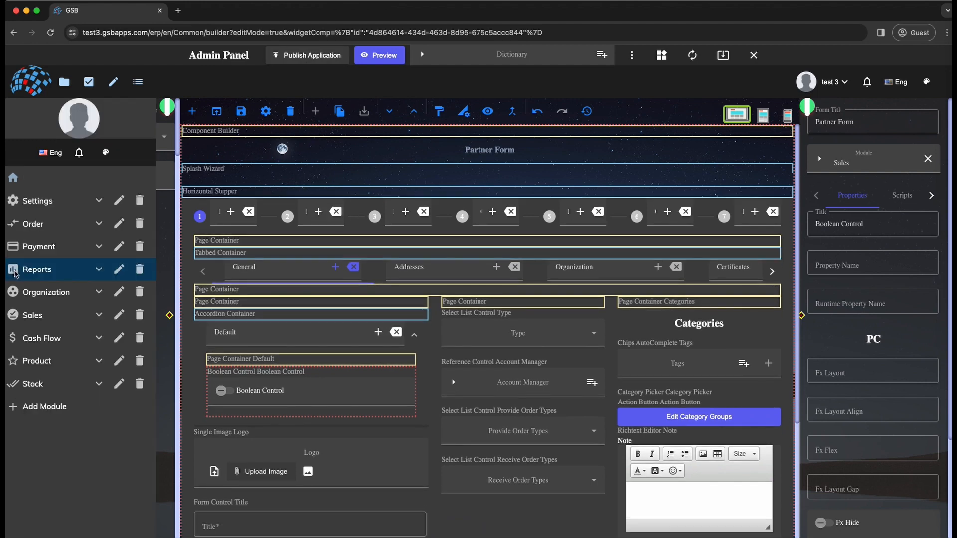
left_click(139, 85)
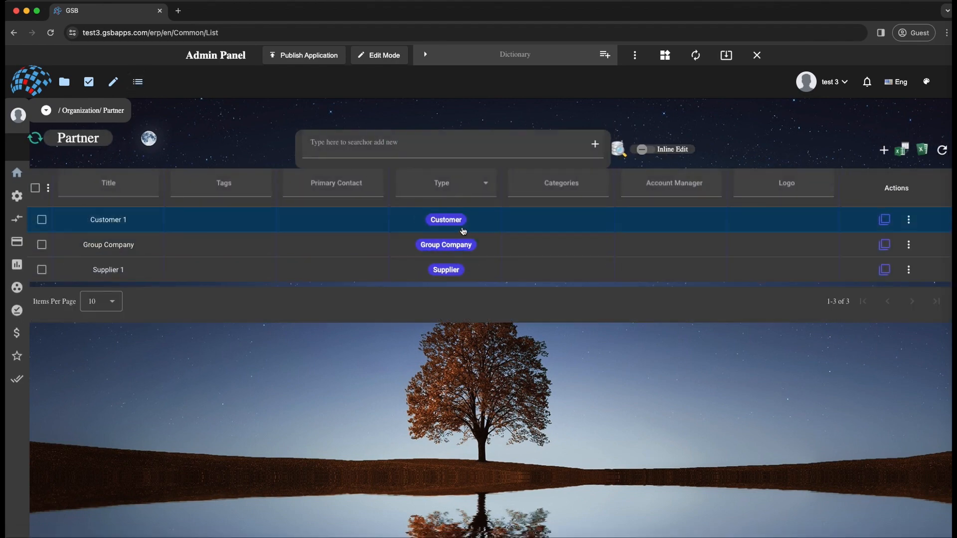
left_click(457, 227)
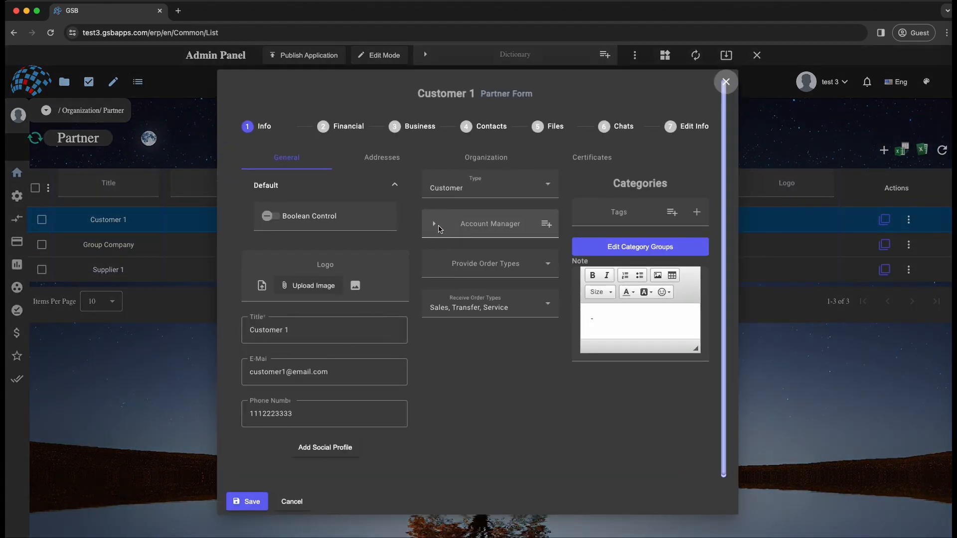
left_click(312, 184)
left_click(314, 214)
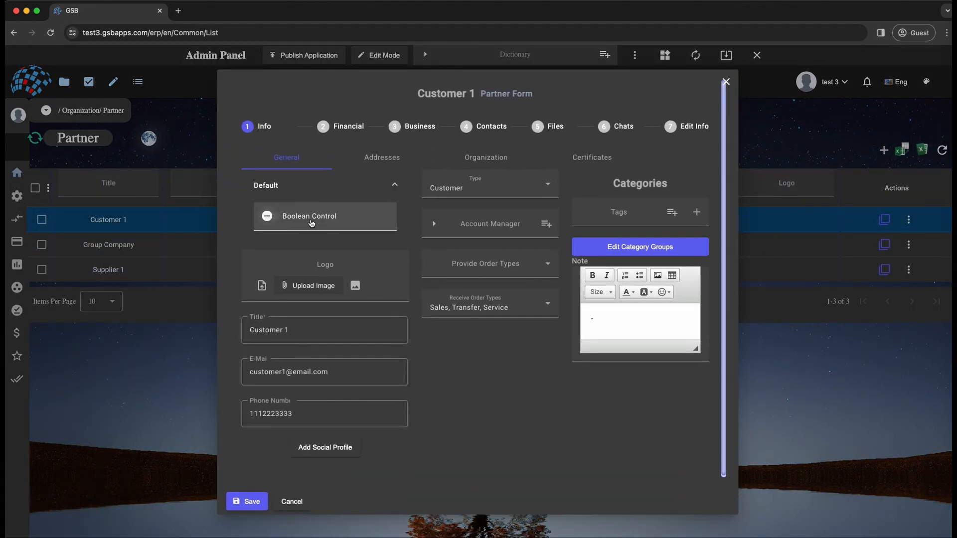
left_click(265, 185)
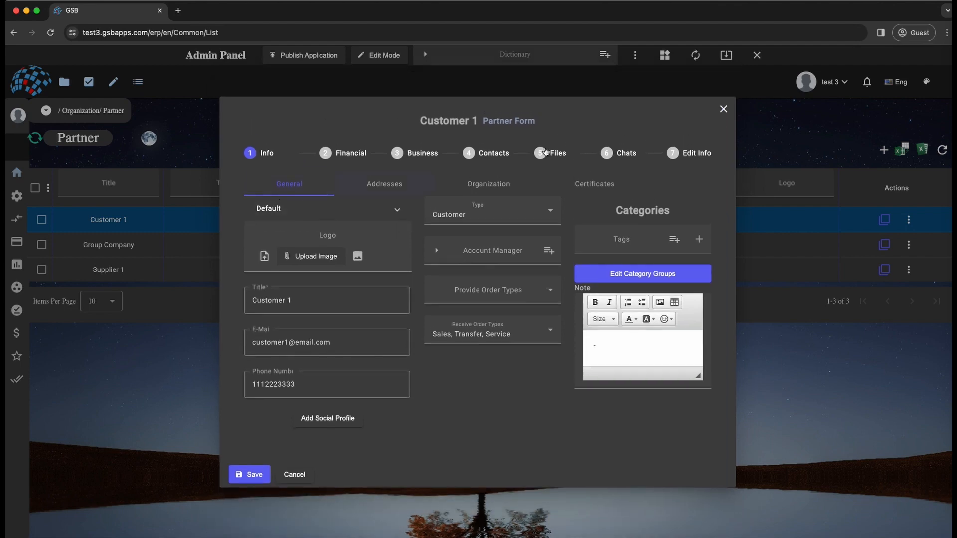
left_click(722, 109)
- Start a new blank form in the builder and add a Tabbed Container to it
left_click(664, 56)
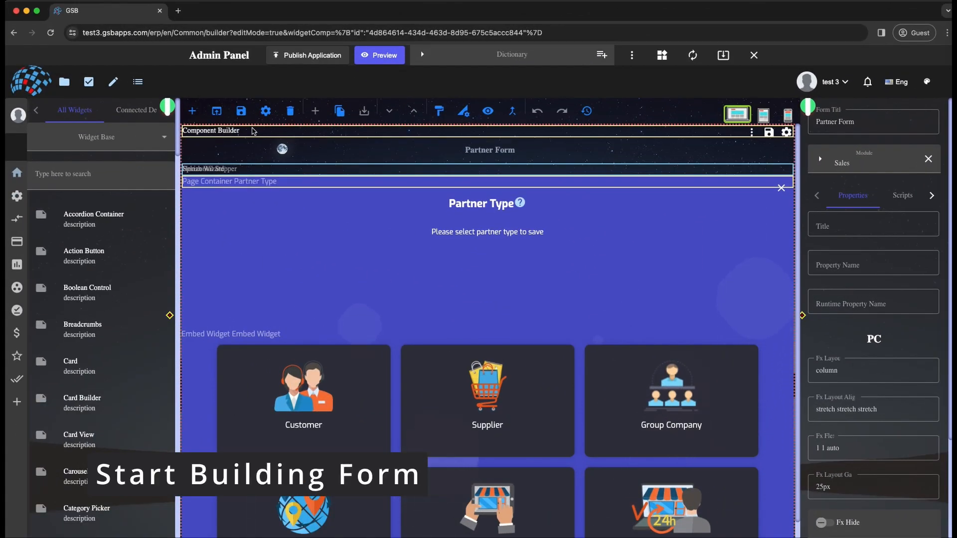
left_click(192, 112)
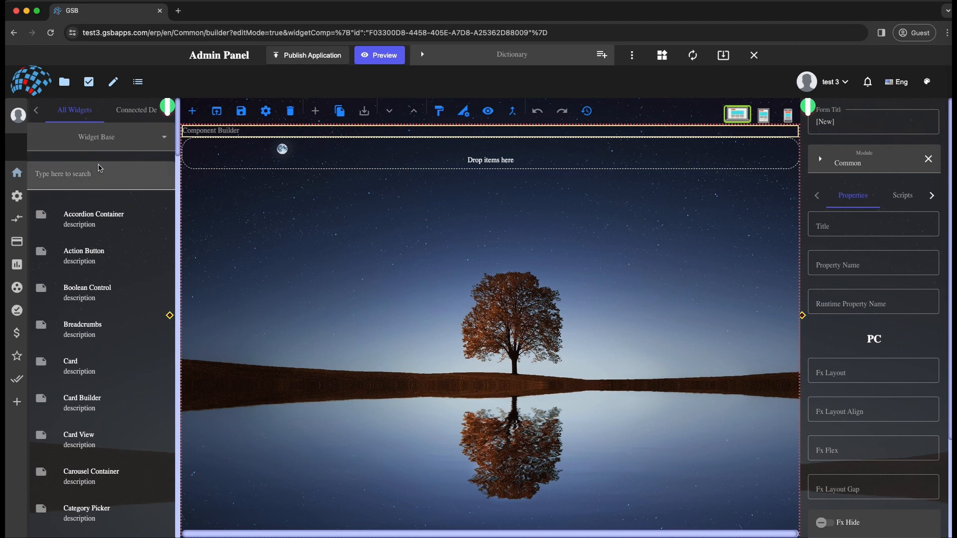
scroll(89, 180, "down", 5)
scroll(90, 179, "up", 5)
left_click(80, 174)
type("tab")
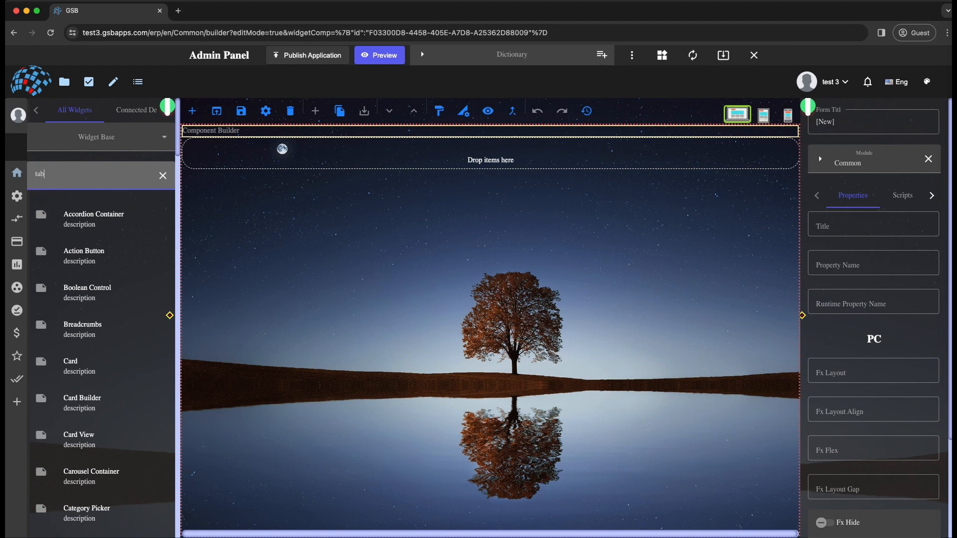
left_click_drag(79, 291, 327, 214)
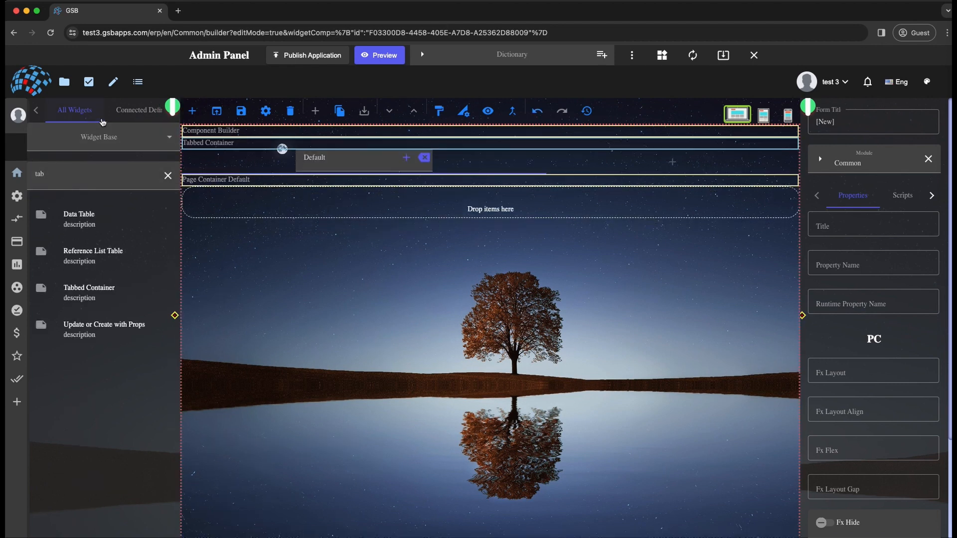
- Add the Discount property from the connected Partner definition to the Default tab's page container
left_click(130, 113)
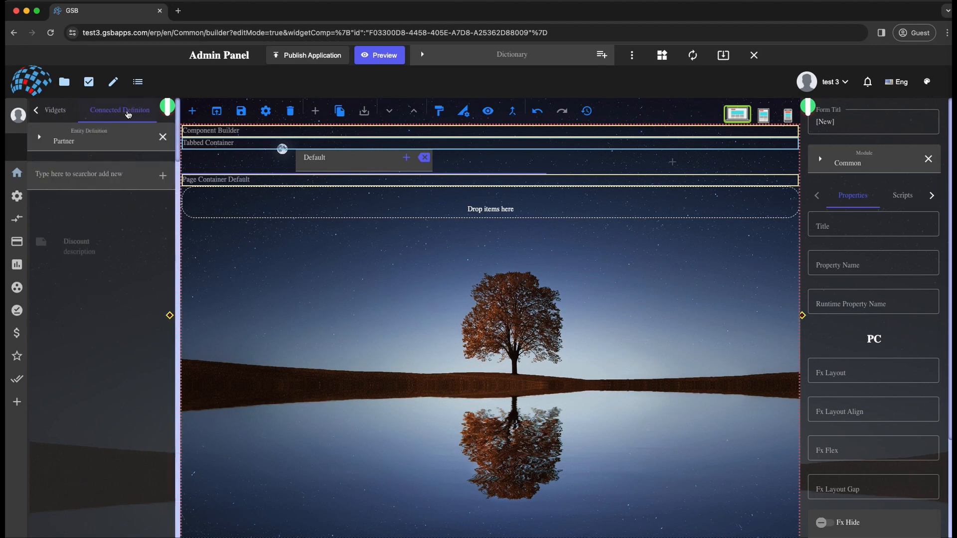
left_click(90, 142)
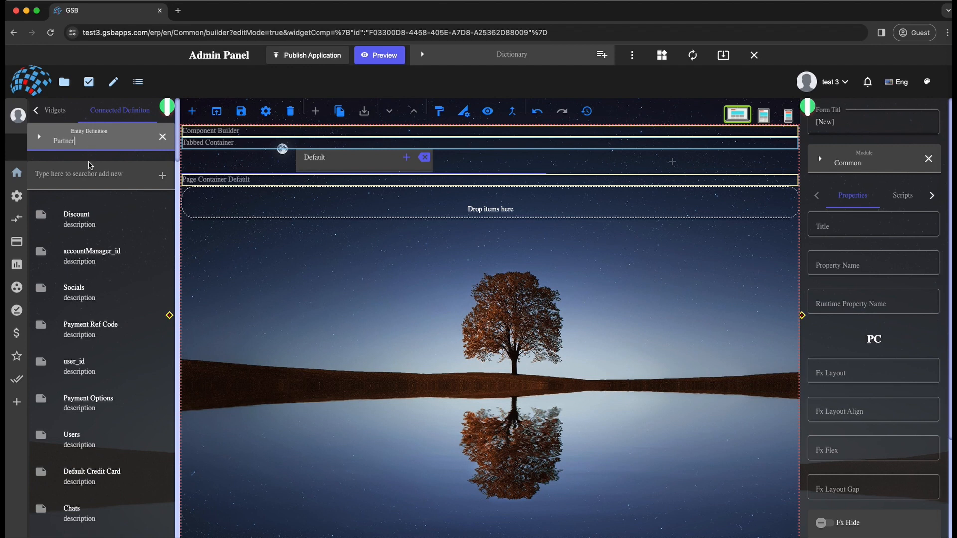
scroll(98, 239, "down", 6)
scroll(99, 239, "up", 6)
left_click_drag(70, 223, 342, 219)
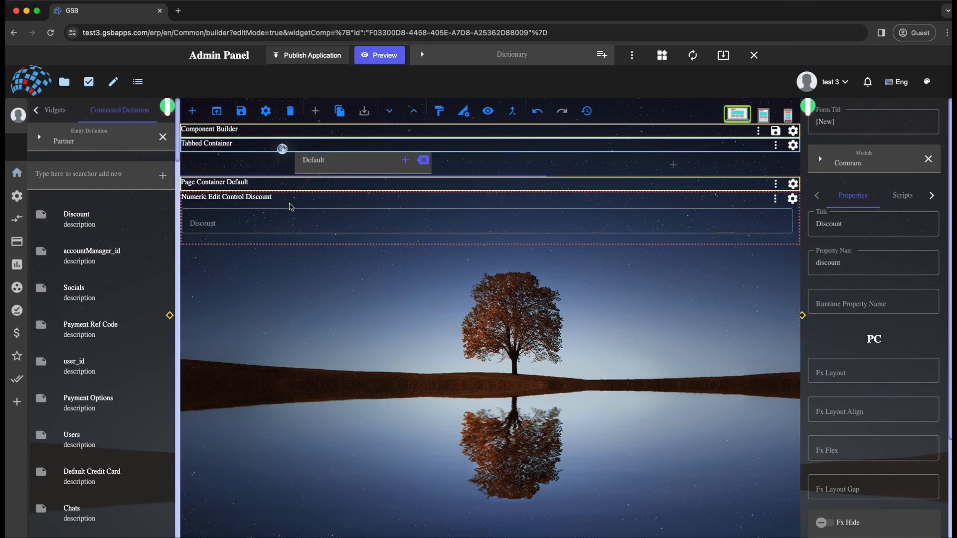
- Examine the new form's layout properties, scripts and message settings
left_click(374, 344)
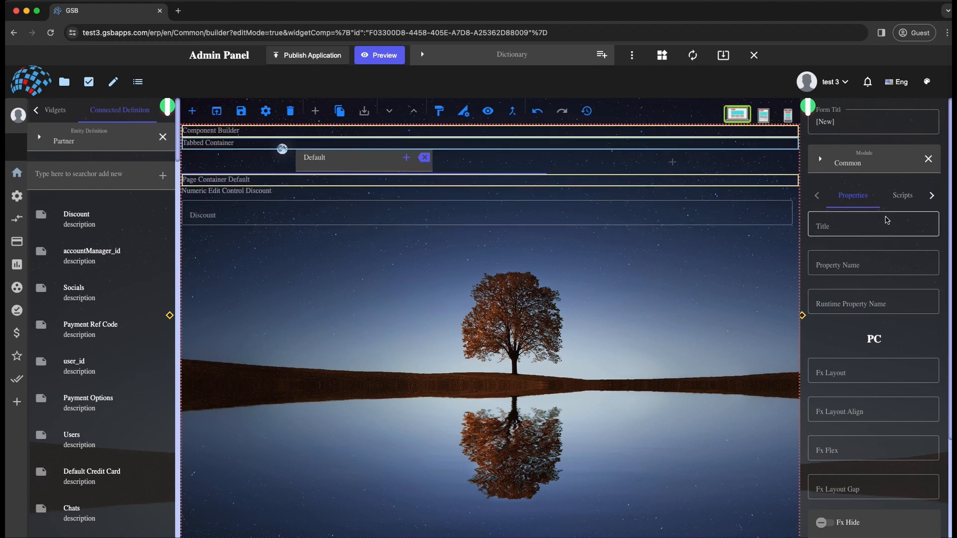
scroll(871, 342, "down", 1)
scroll(872, 340, "down", 4)
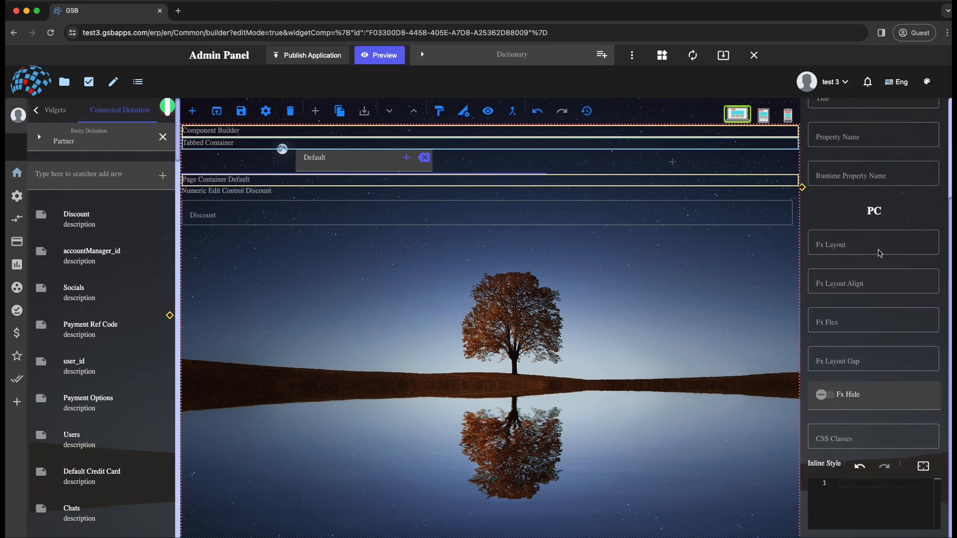
scroll(903, 335, "up", 5)
left_click(903, 198)
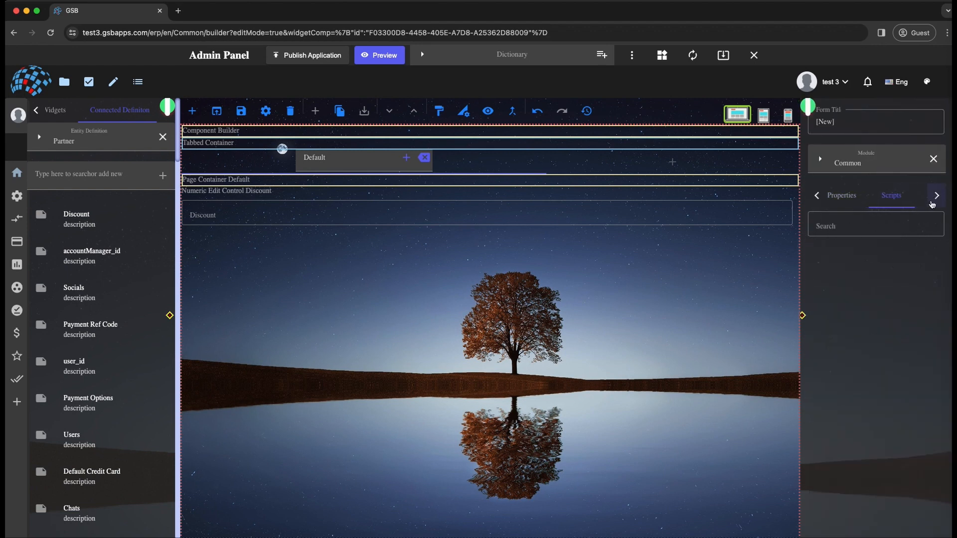
left_click(908, 196)
left_click(817, 195)
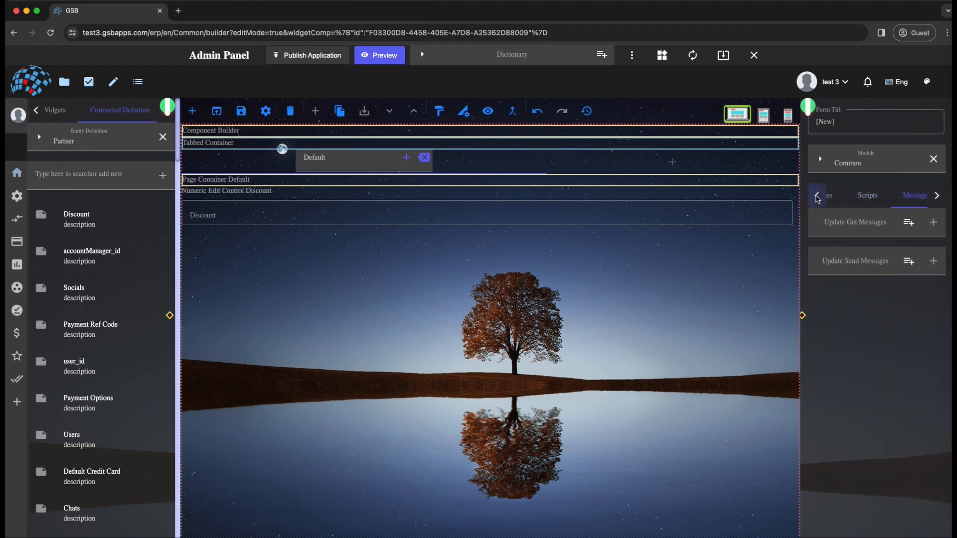
left_click(849, 199)
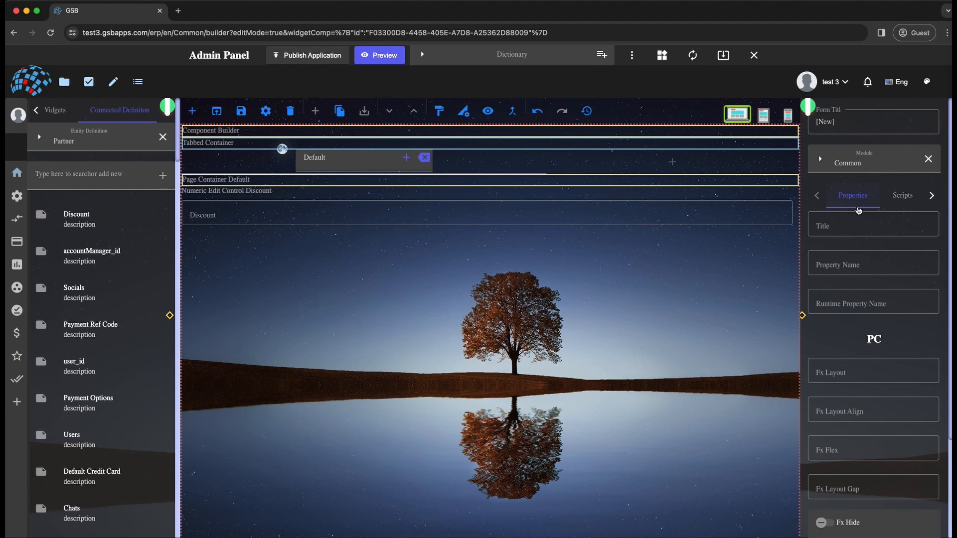
- Find the Text Control widget and place it above the Discount field in the Default tab's page container
left_click(405, 132)
left_click(55, 110)
double_click(72, 173)
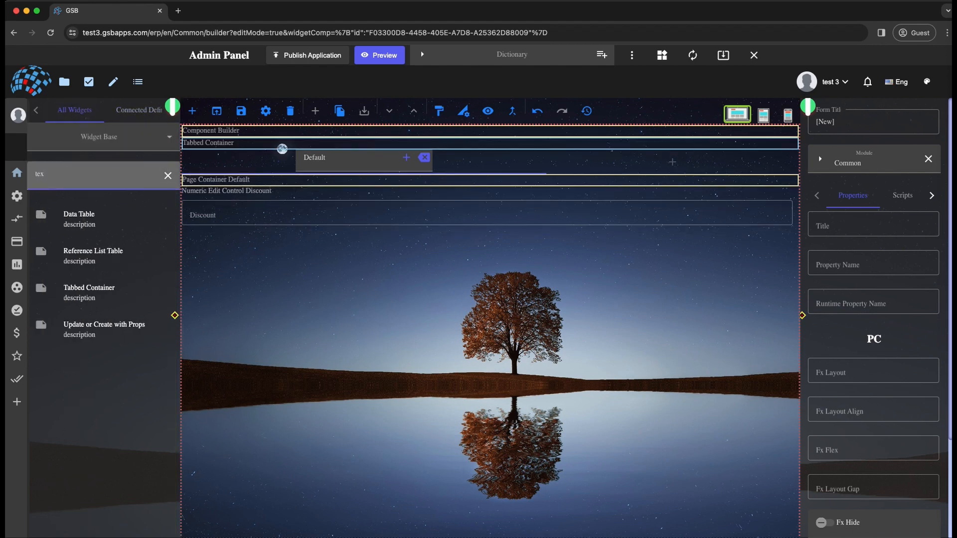
left_click_drag(82, 323, 326, 214)
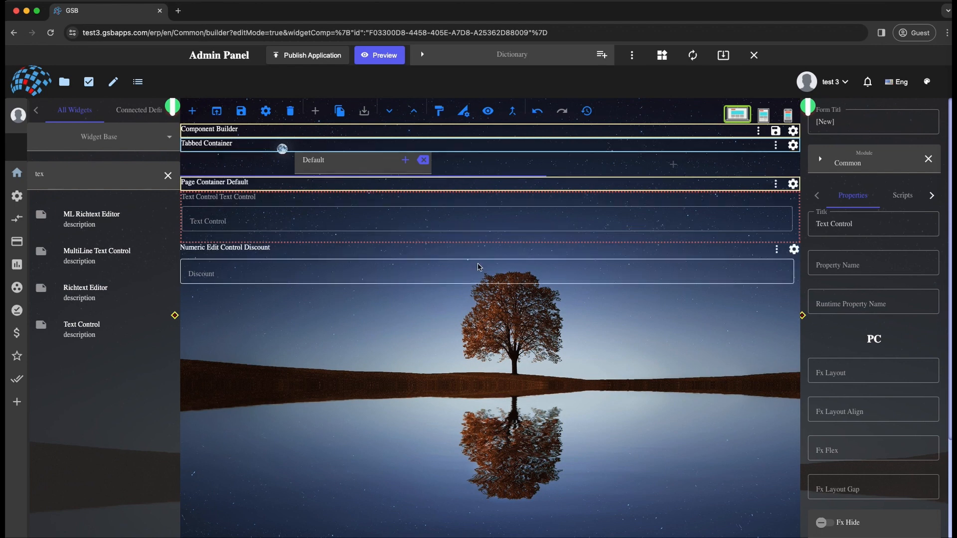
- Set the new text control's property name to "title" and its title to "Title"
left_click(851, 263)
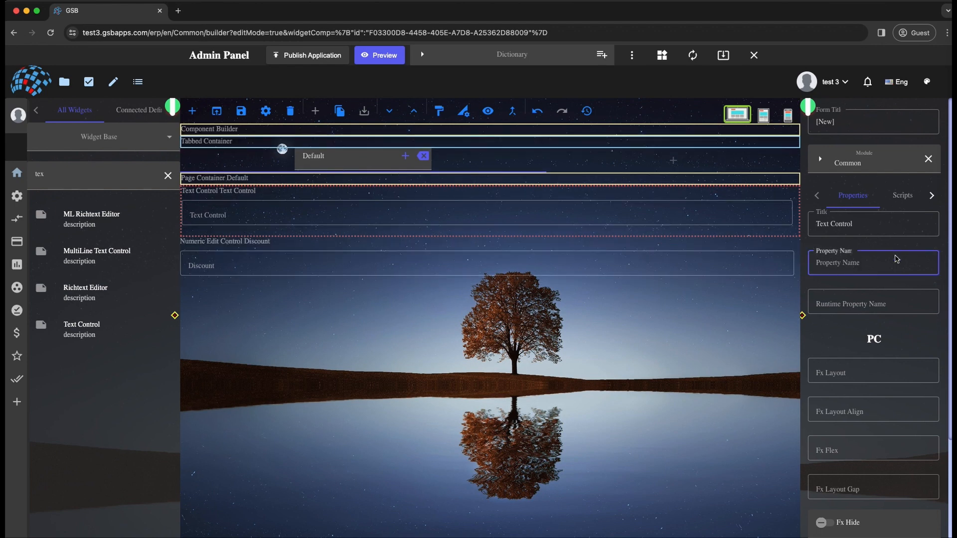
type("title")
triple_click(846, 224)
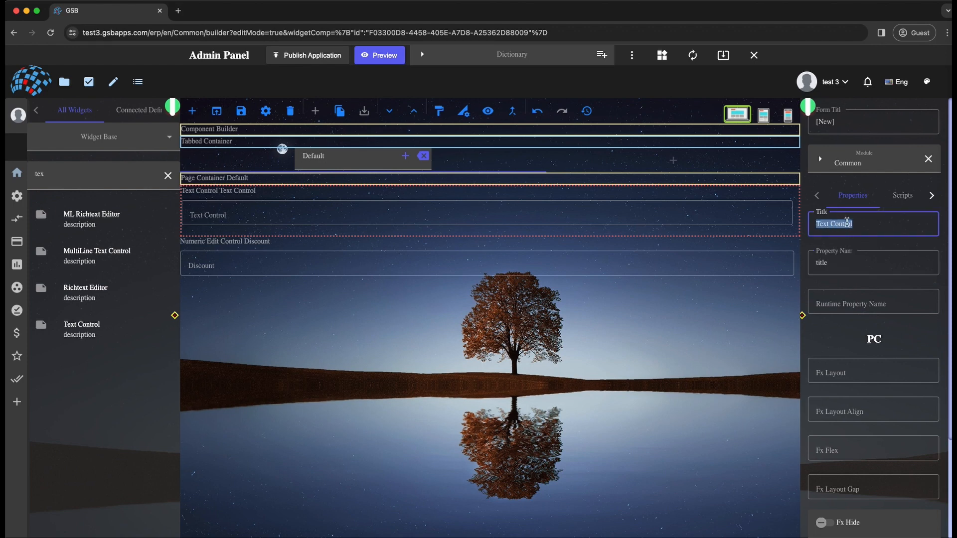
type("Title")
left_click(279, 321)
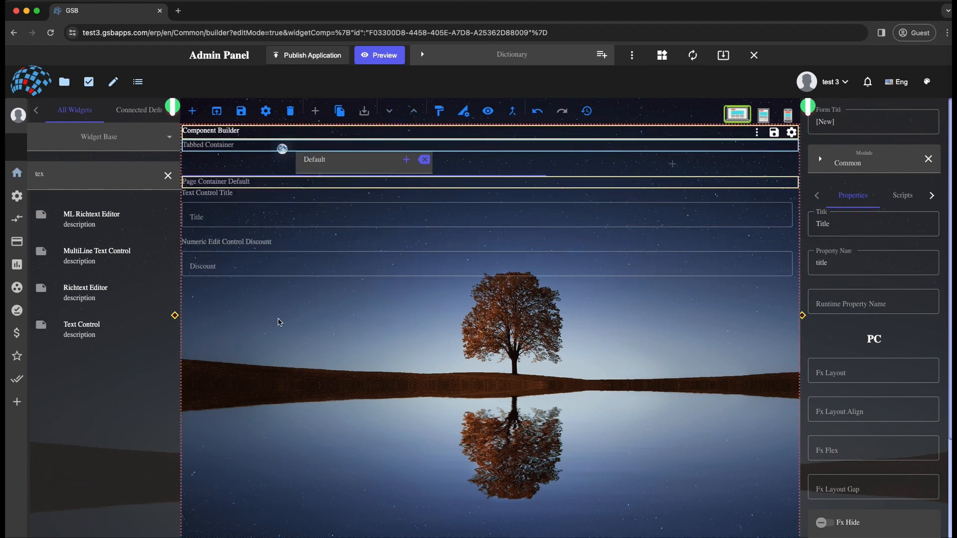
- Fill the form's Title field with "test title" and set Discount to 4
left_click(238, 199)
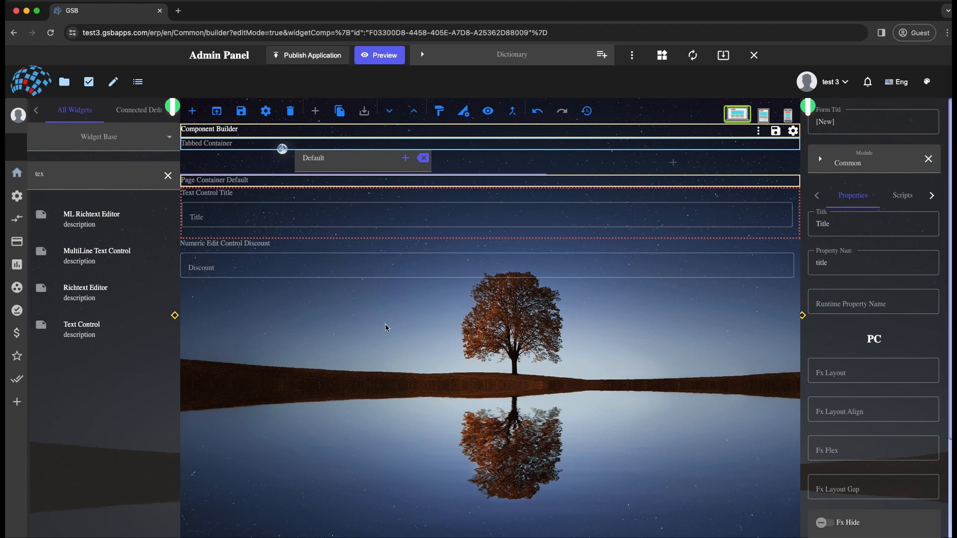
left_click(228, 222)
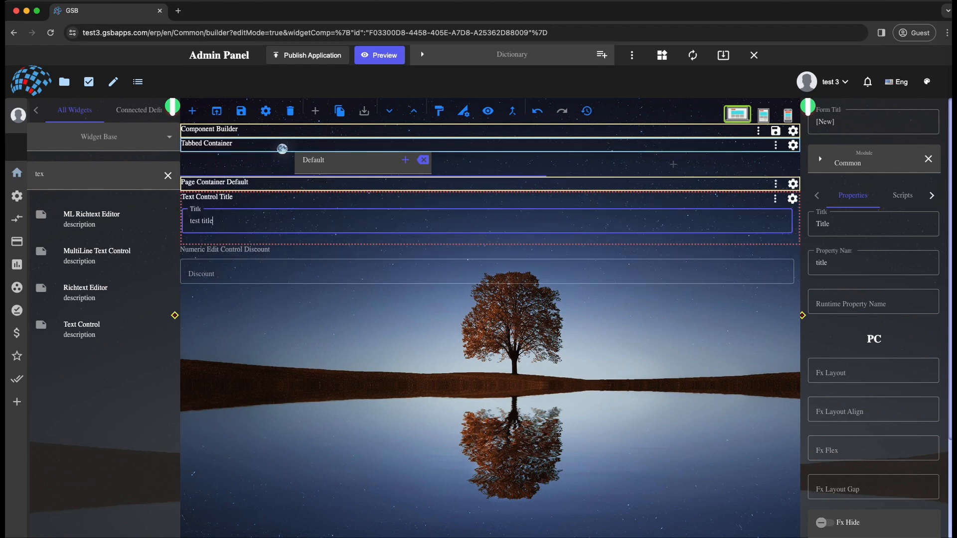
left_click(788, 270)
left_click(788, 270)
left_click(788, 270)
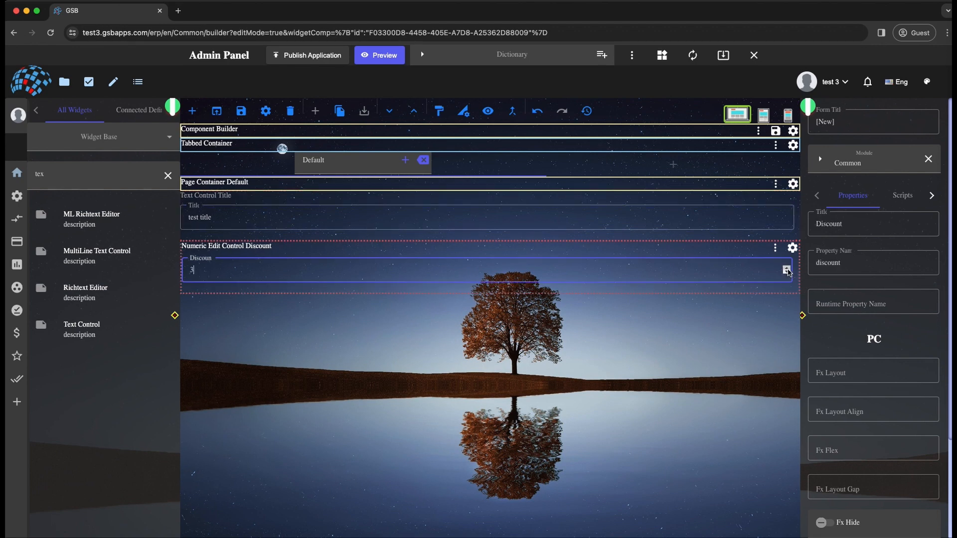
left_click(788, 270)
left_click(454, 371)
left_click(252, 247)
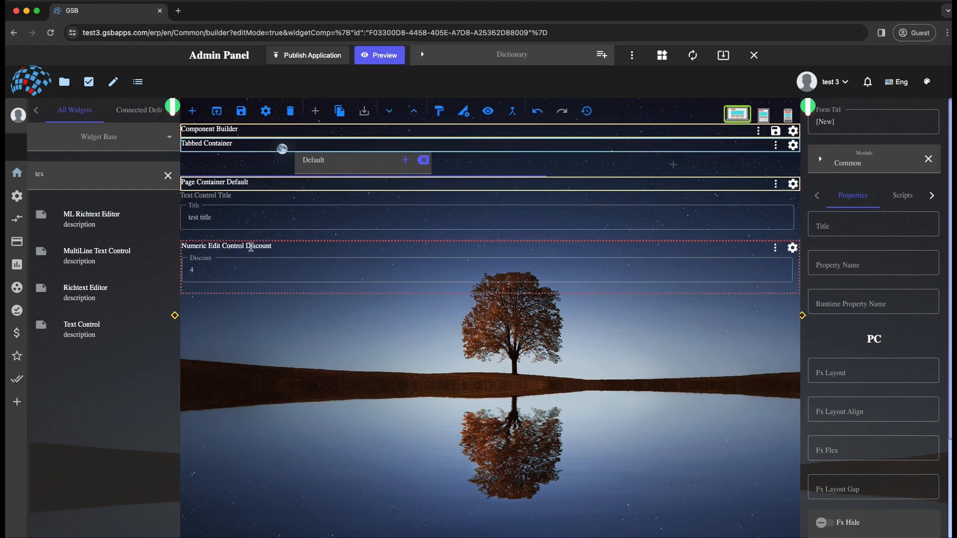
left_click(309, 338)
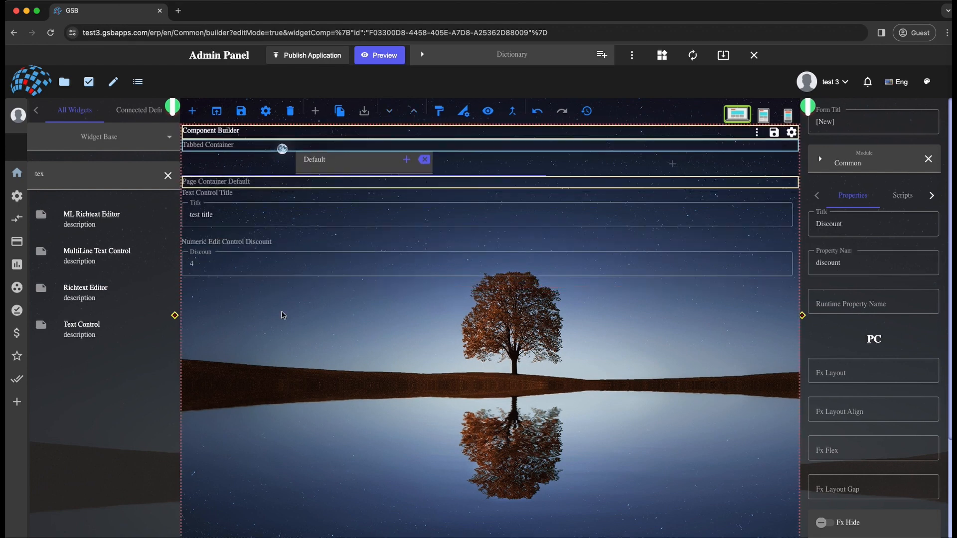
- Examine the form's entity and runtime data for the title and discount values, and close the view without changes
left_click(488, 112)
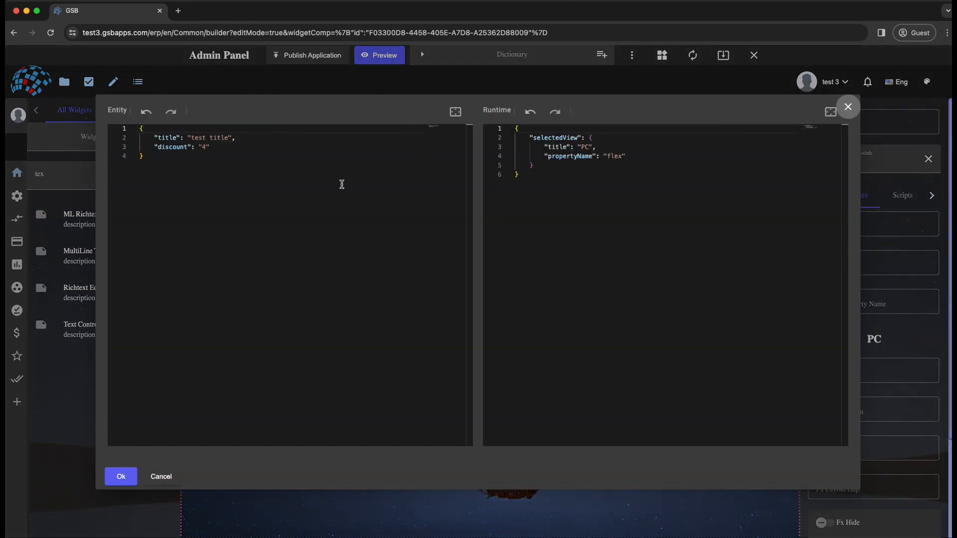
left_click(165, 156)
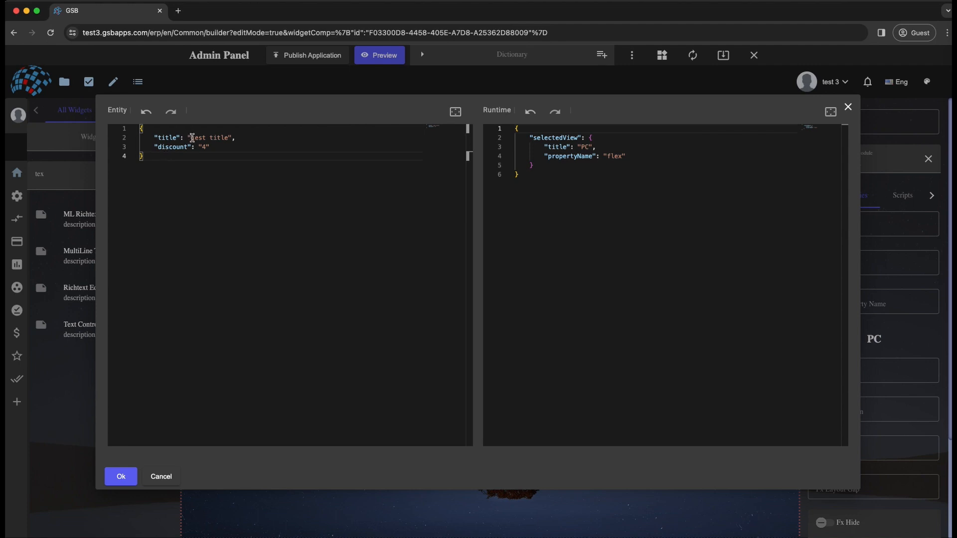
left_click(177, 138)
left_click(241, 149)
left_click(161, 476)
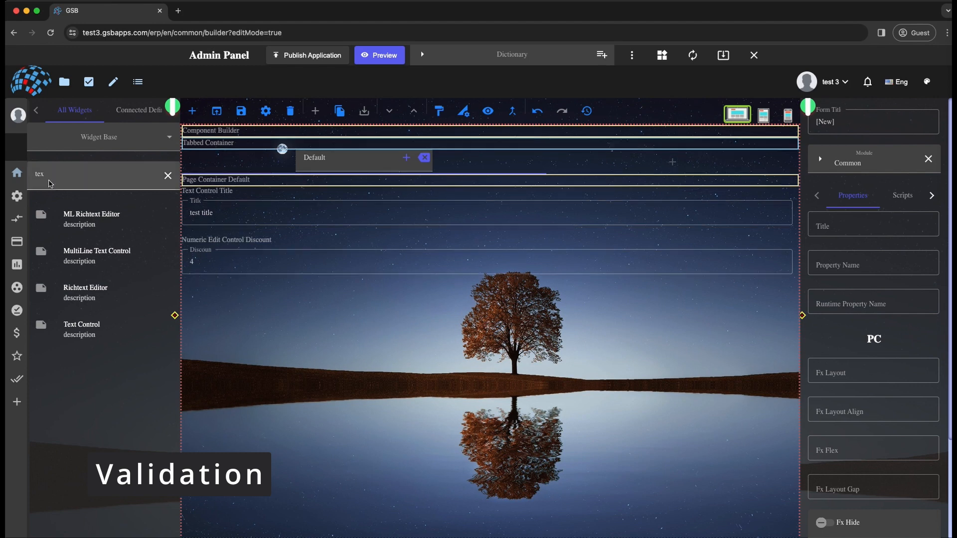
- Find the Action Button widget and place it below the Discount field
left_click(168, 175)
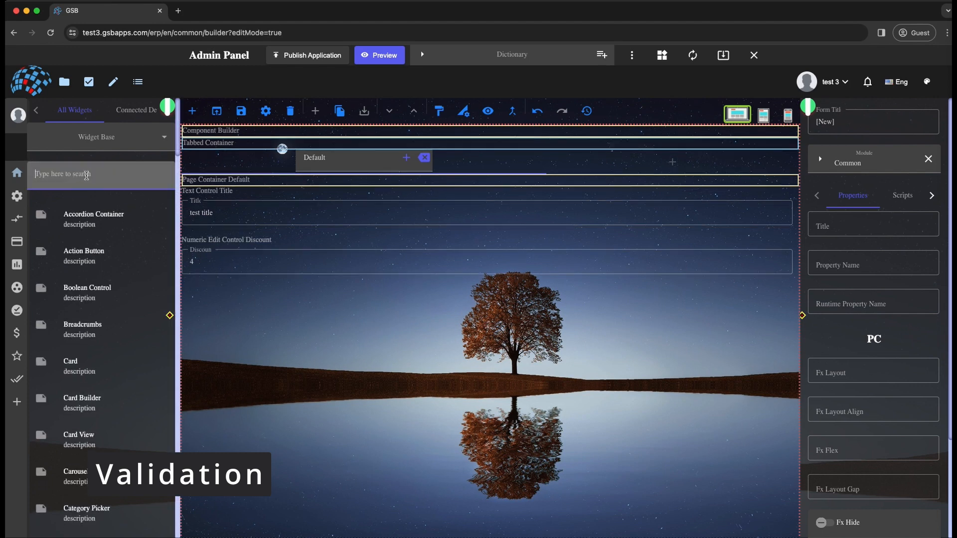
type("action")
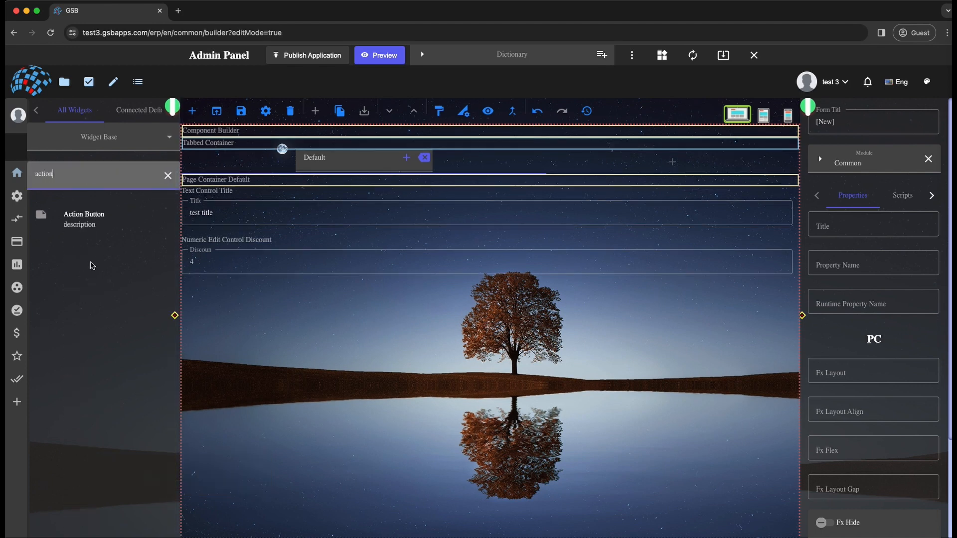
left_click_drag(80, 219, 370, 310)
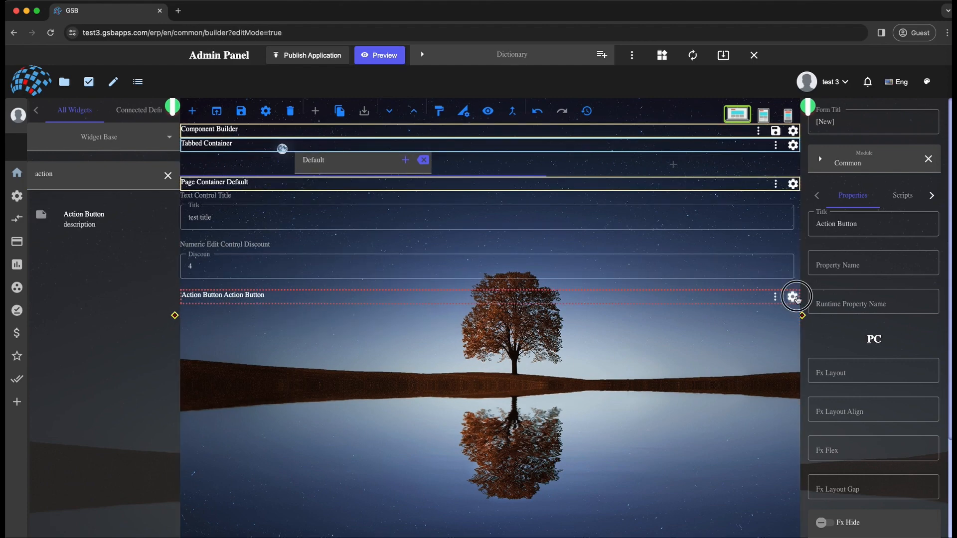
- Add an action item to the action button, titled "Save" with the save icon
left_click(790, 297)
left_click(482, 313)
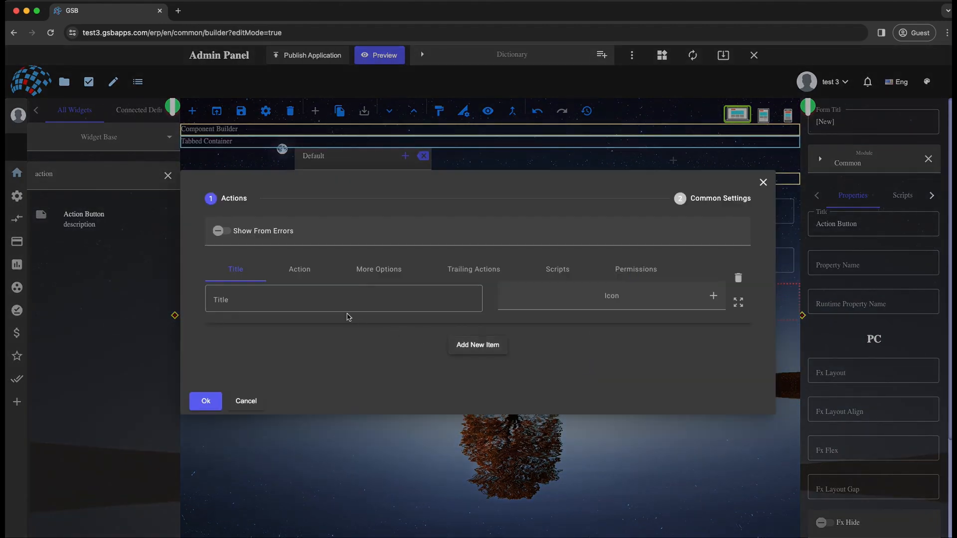
left_click(348, 294)
type("Save")
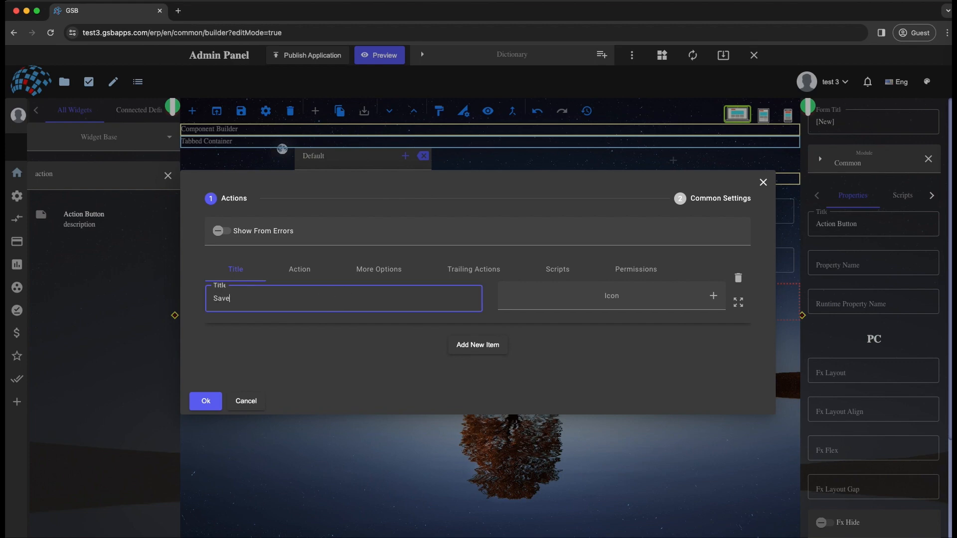
key("Tab")
type("save")
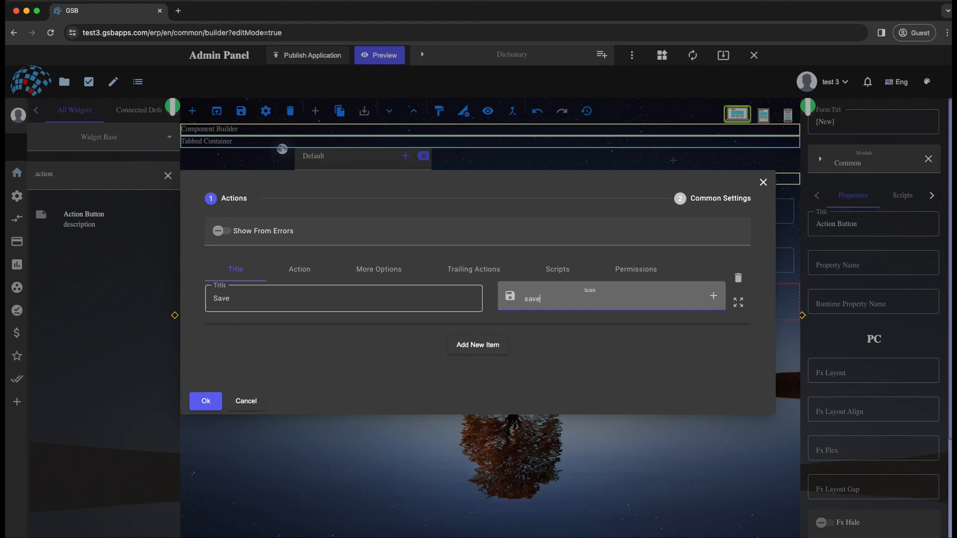
- Set the Save item's action type to Save and apply the action button settings
left_click(297, 269)
left_click(293, 284)
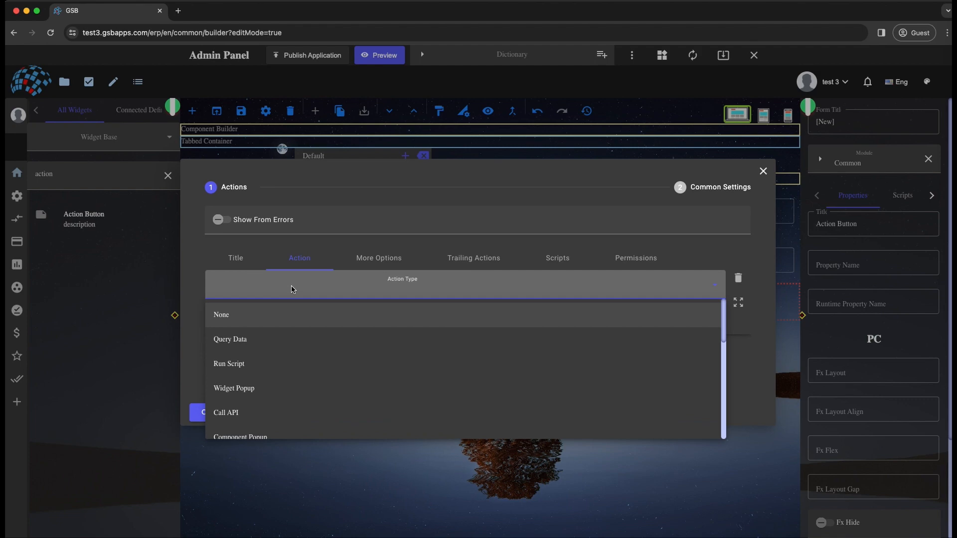
scroll(292, 287, "down", 5)
left_click(252, 426)
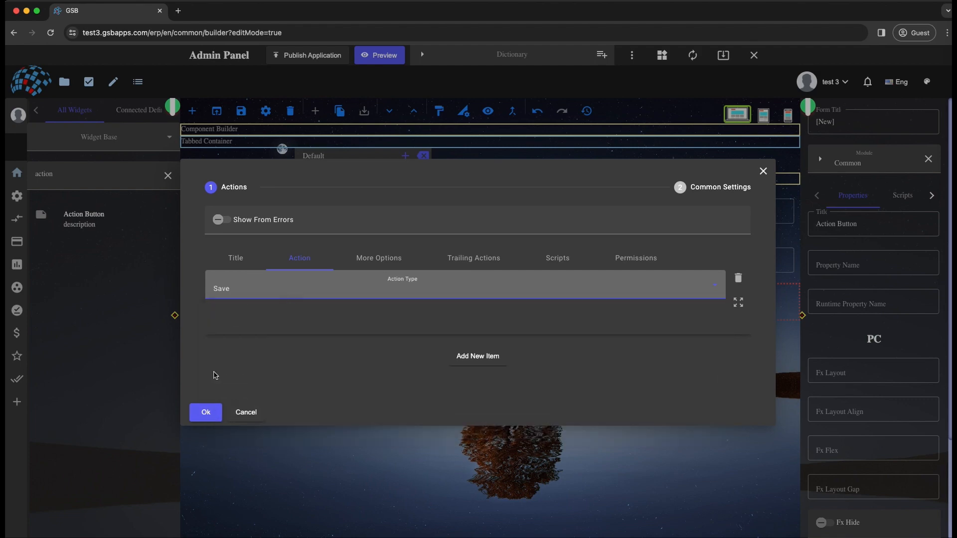
left_click(205, 412)
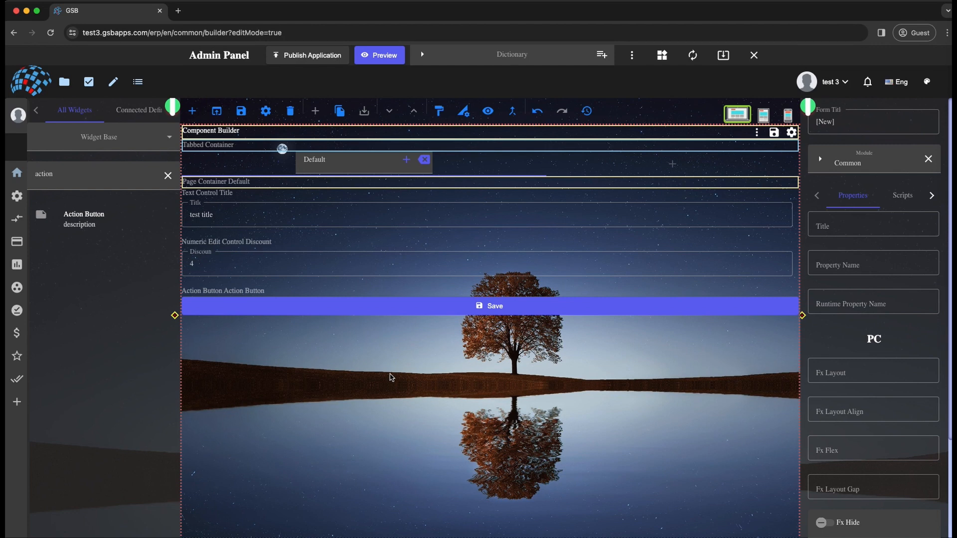
- Set the form's receive query to the Partner entity definition, enable Load Full Entity From Db, and apply the settings
left_click(792, 133)
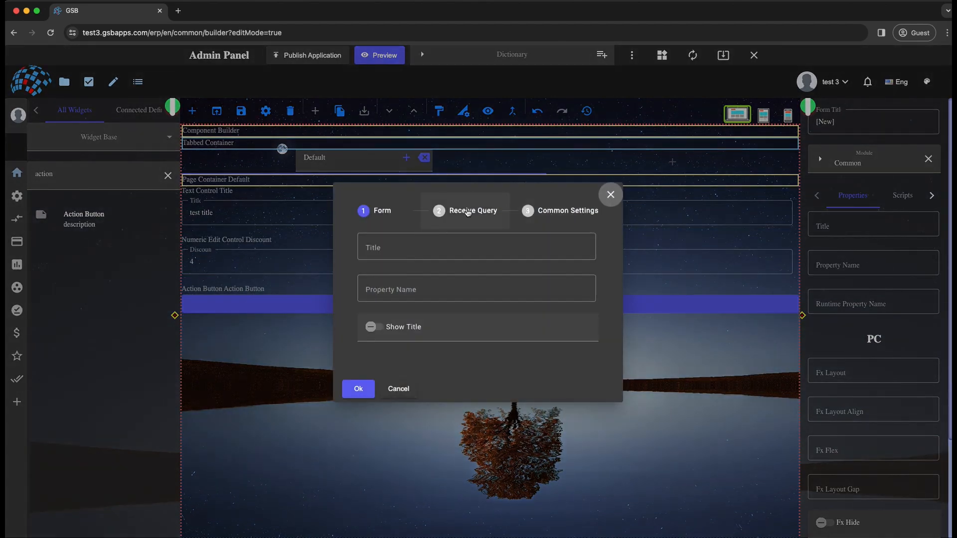
left_click(463, 213)
left_click(404, 241)
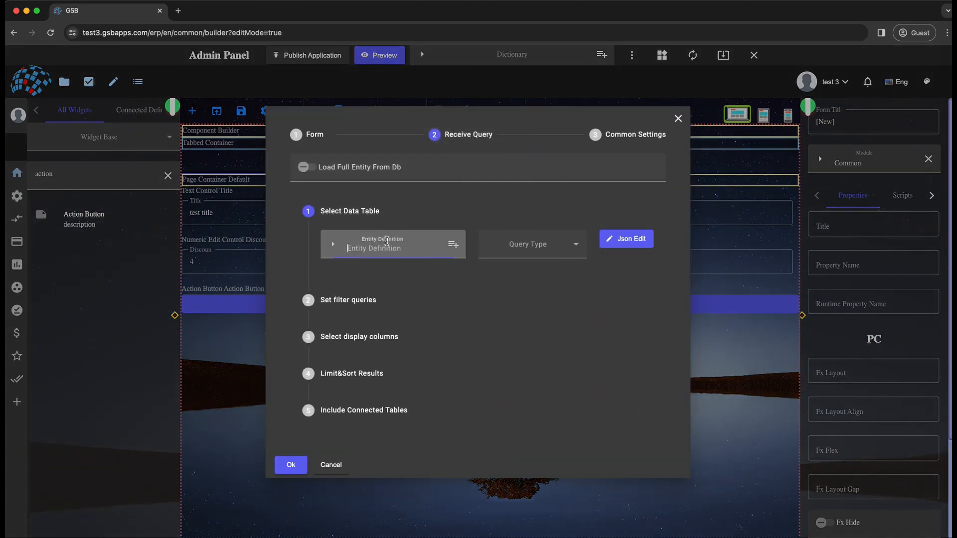
type("partner")
left_click(402, 273)
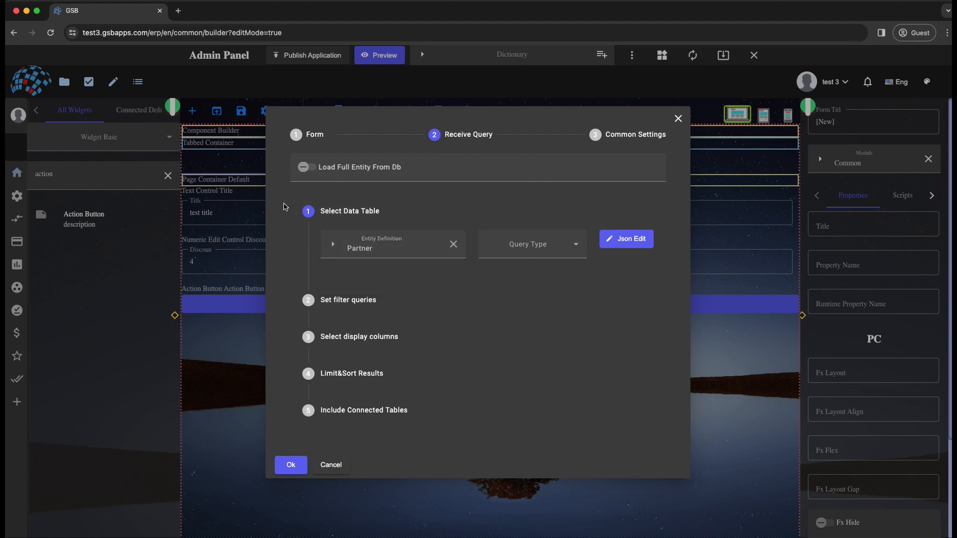
left_click(303, 168)
left_click(291, 467)
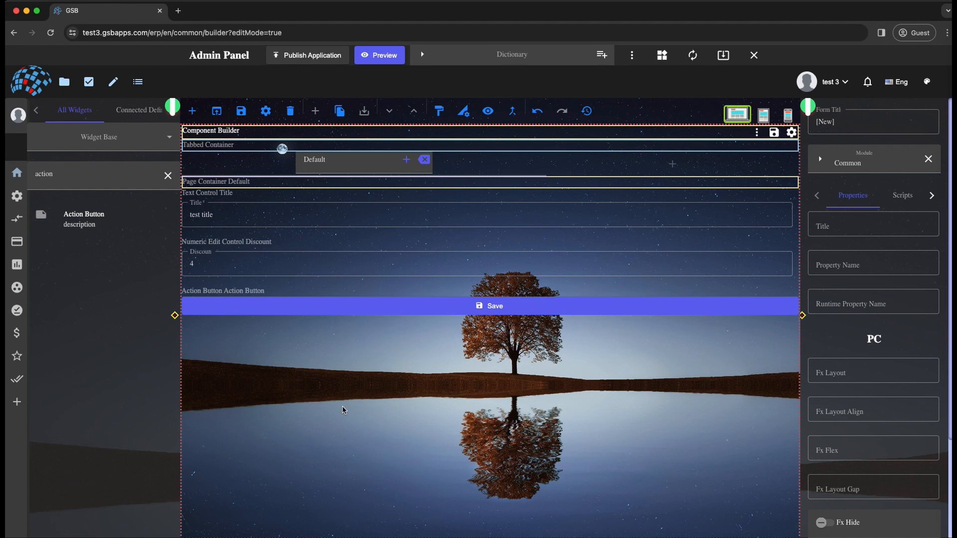
- Clear the form's Title field to test its validation, and undo the deletion
left_click(239, 209)
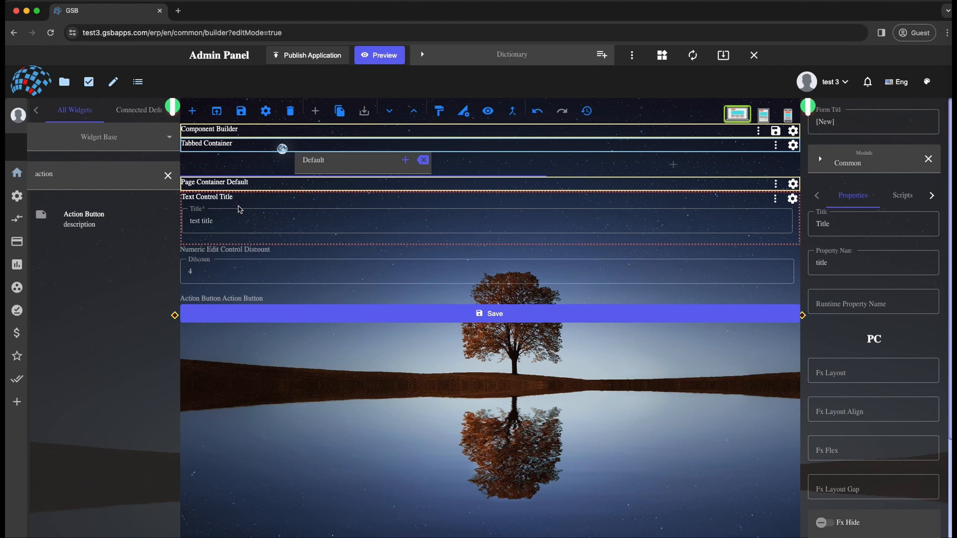
left_click(240, 220)
triple_click(239, 220)
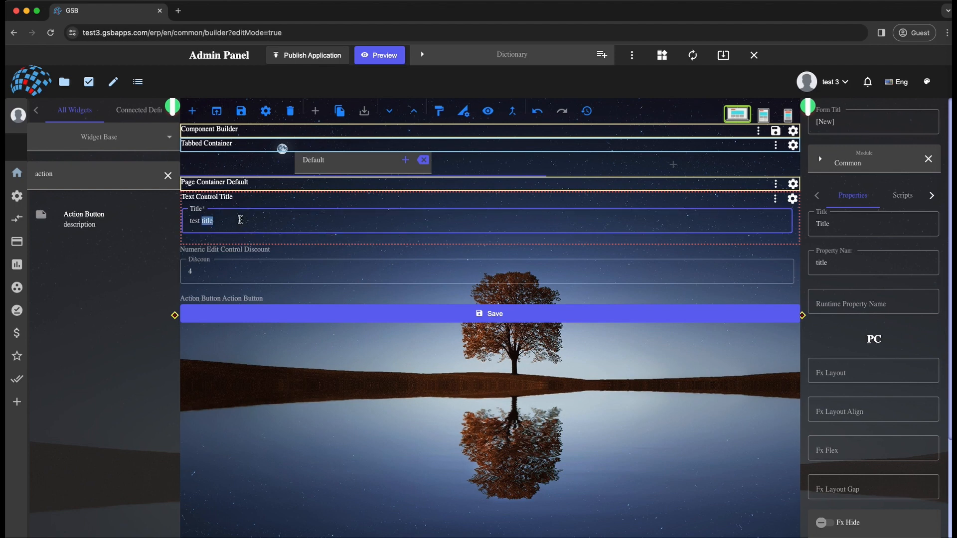
key("BackSpace")
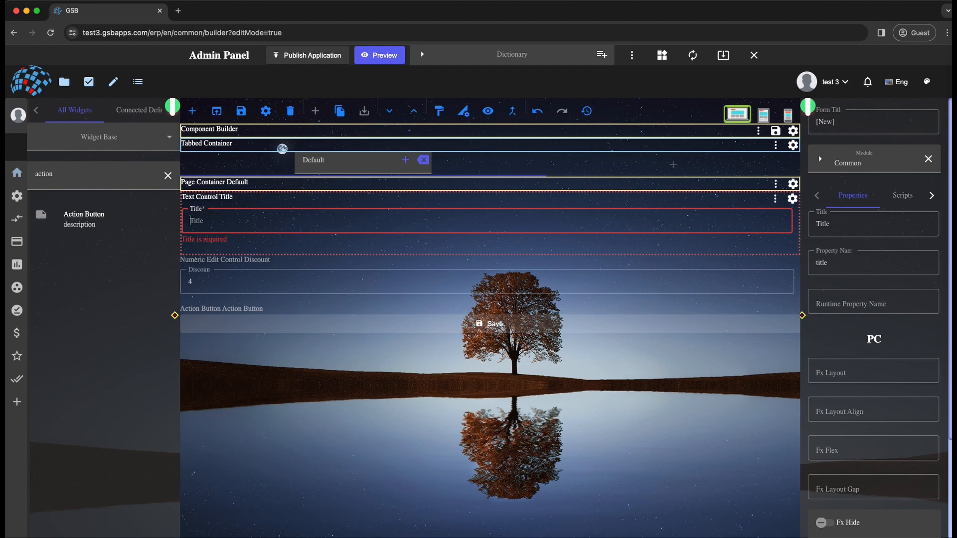
key("super+z")
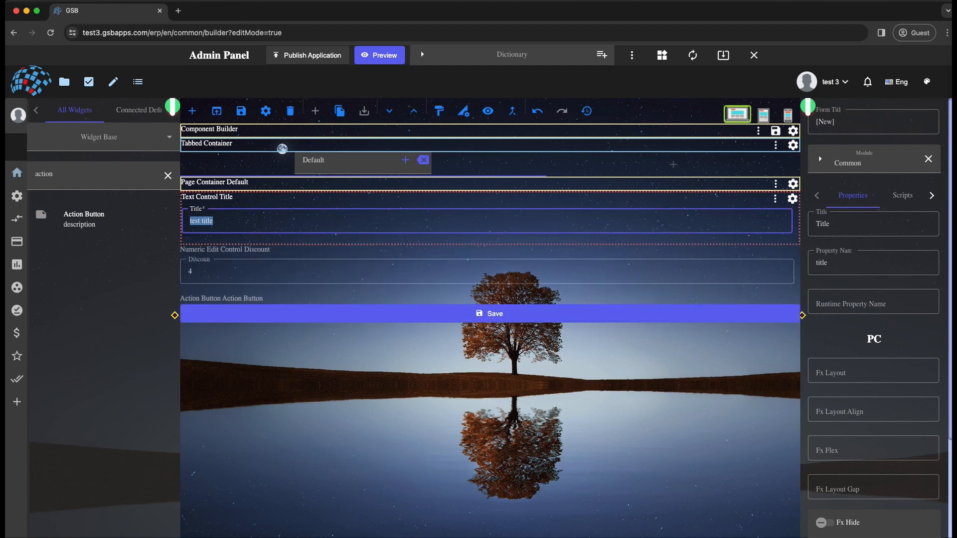
- Enable Show From Errors in the action button's settings
left_click(253, 251)
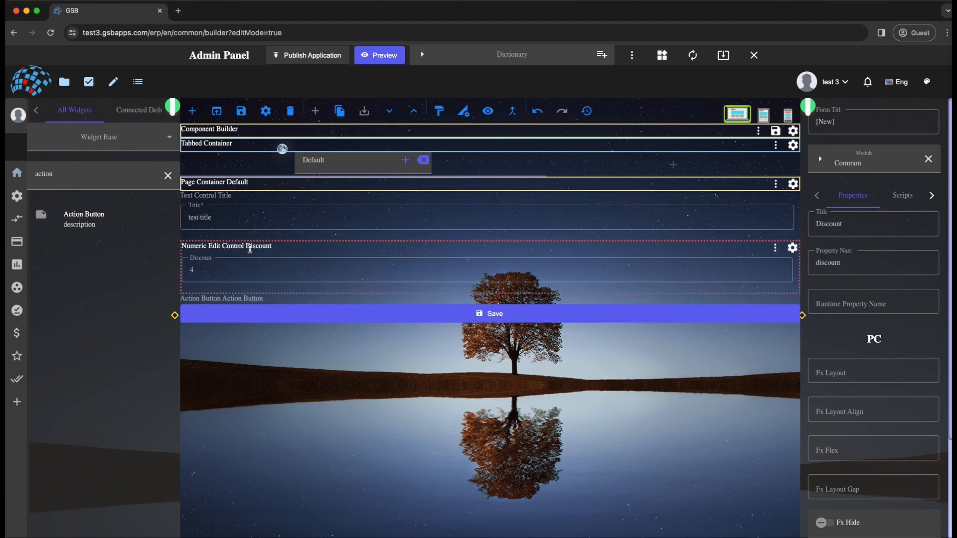
left_click(321, 313)
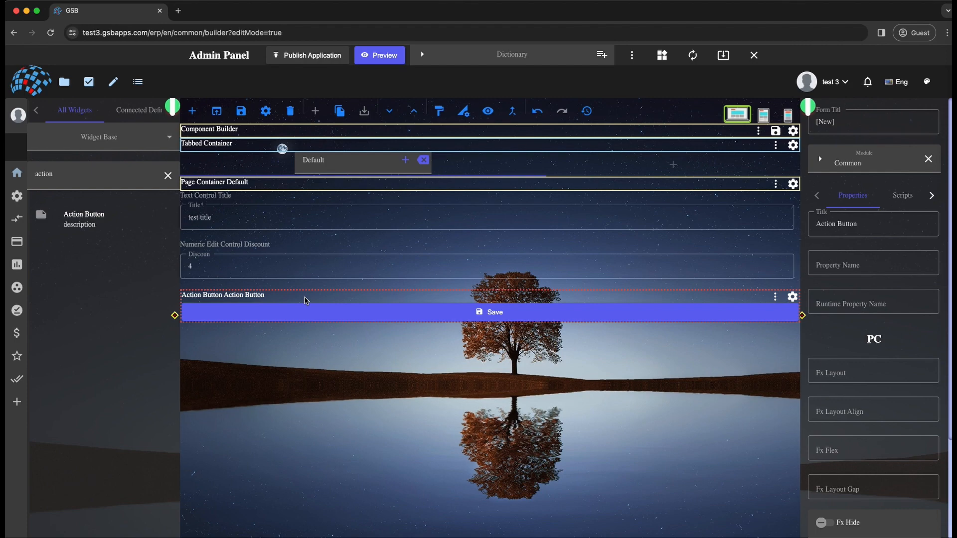
left_click(792, 296)
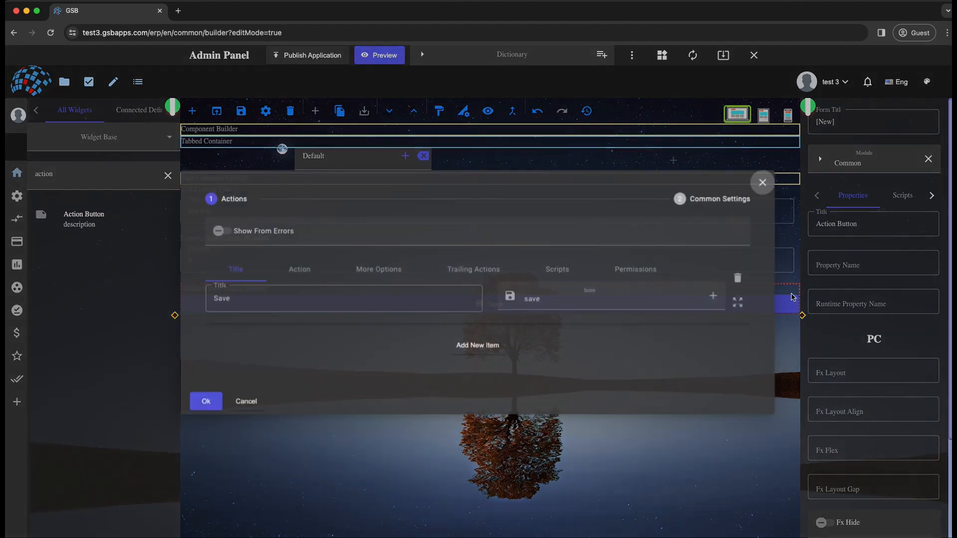
left_click(219, 232)
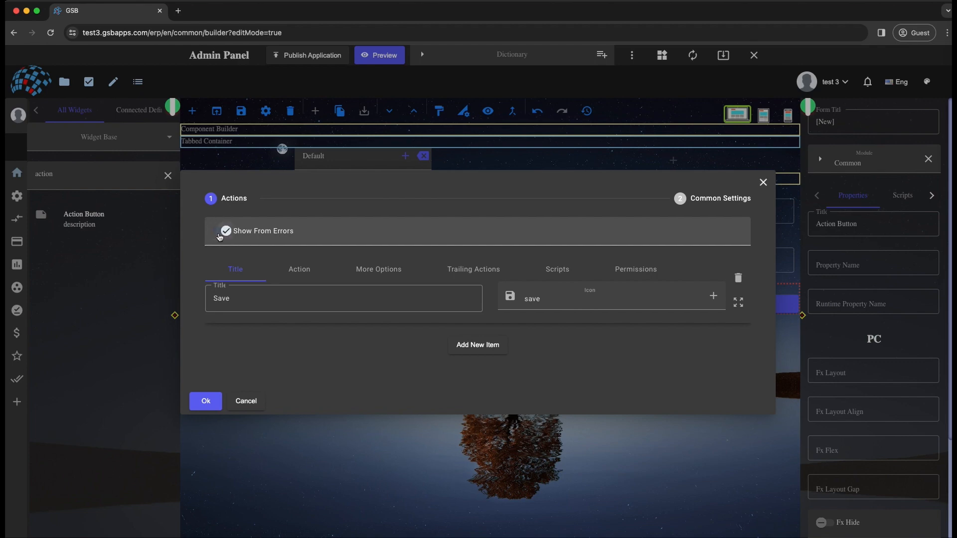
- Set the Save item's Validation to Errors and apply the action button settings
left_click(386, 270)
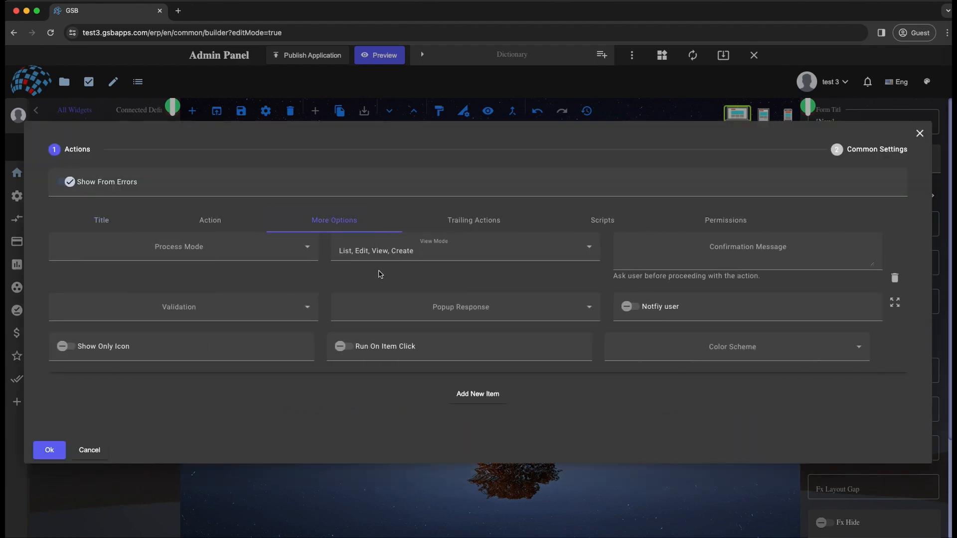
left_click(186, 317)
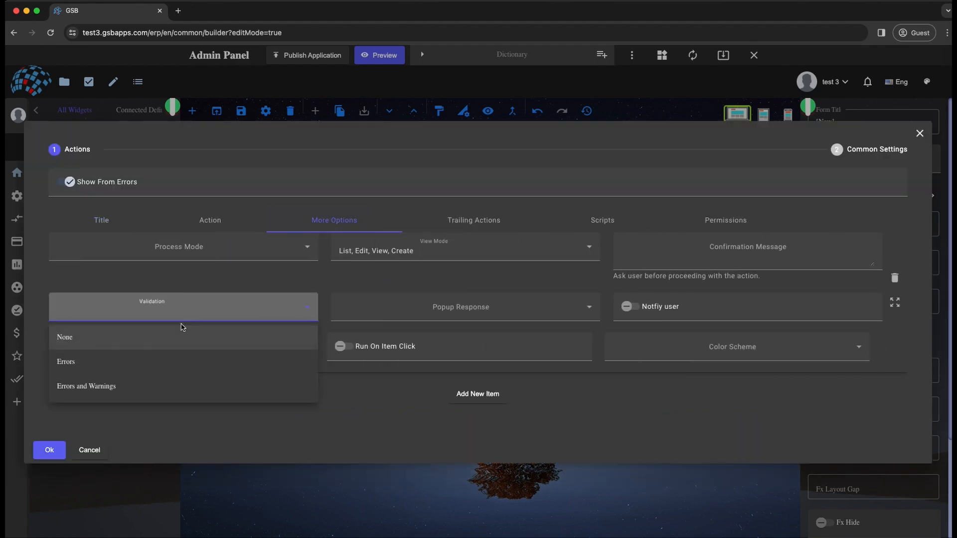
left_click(136, 367)
left_click(49, 450)
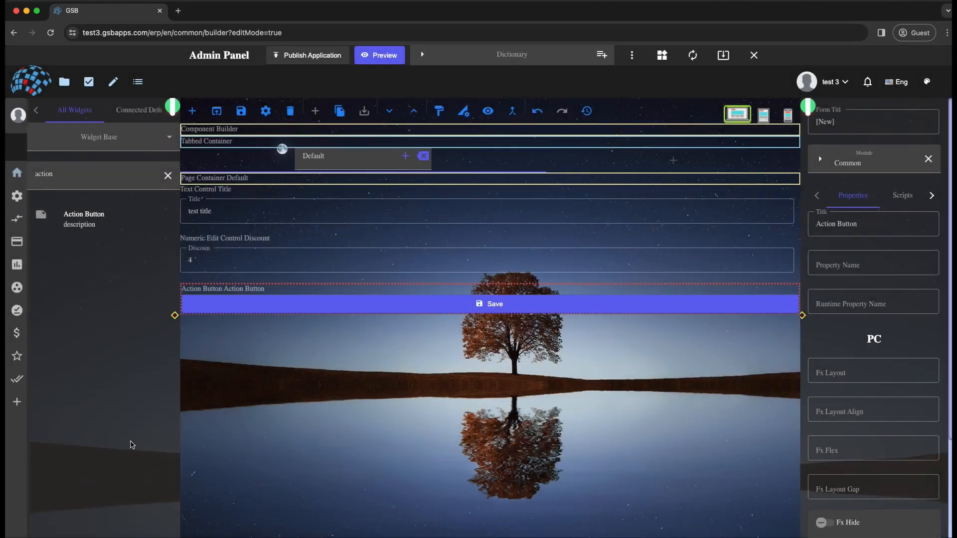
- Clear the form's Title field, and view the action button's form errors
left_click(219, 222)
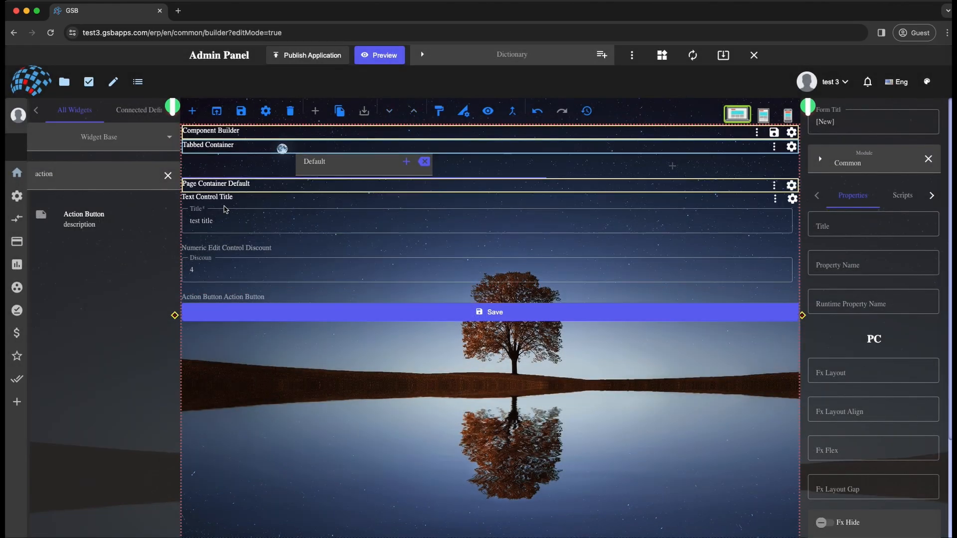
triple_click(219, 223)
key("BackSpace")
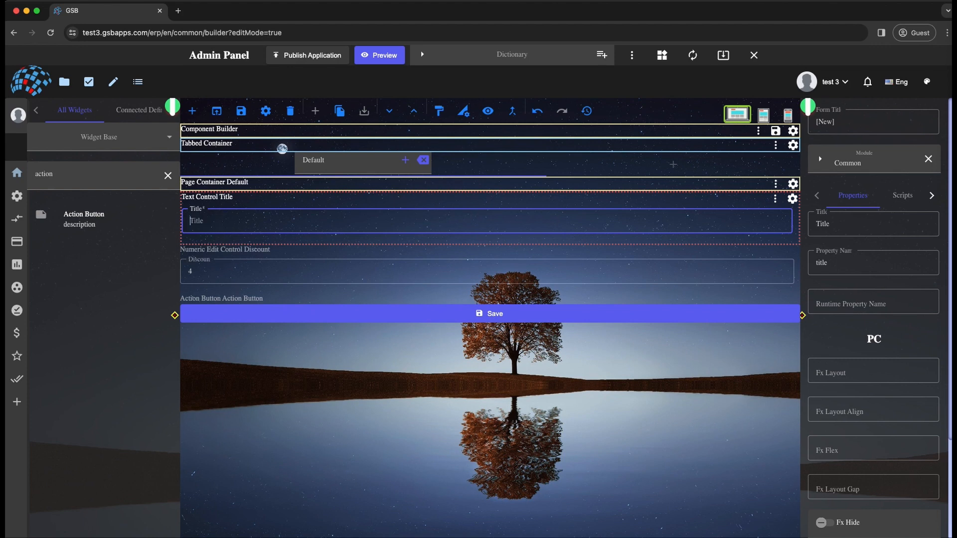
left_click(229, 314)
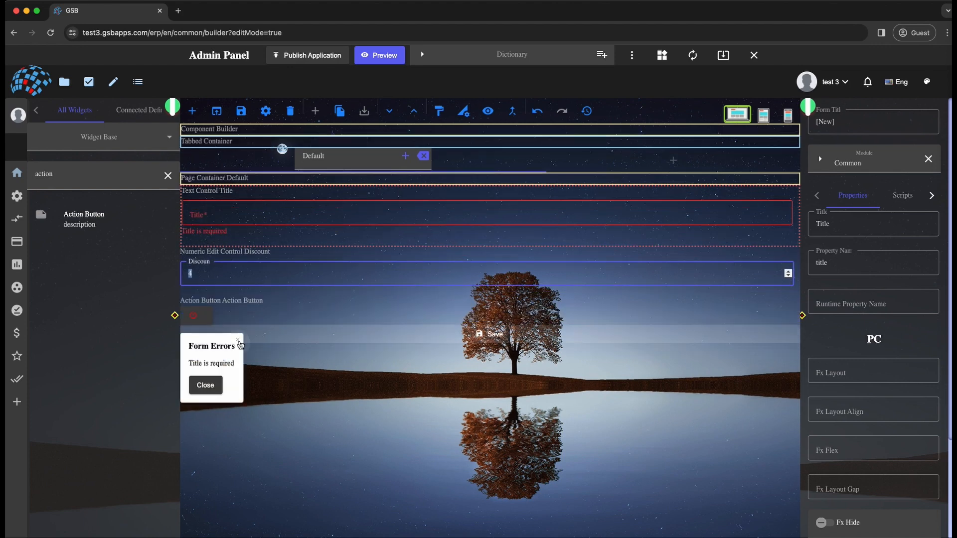
left_click(238, 340)
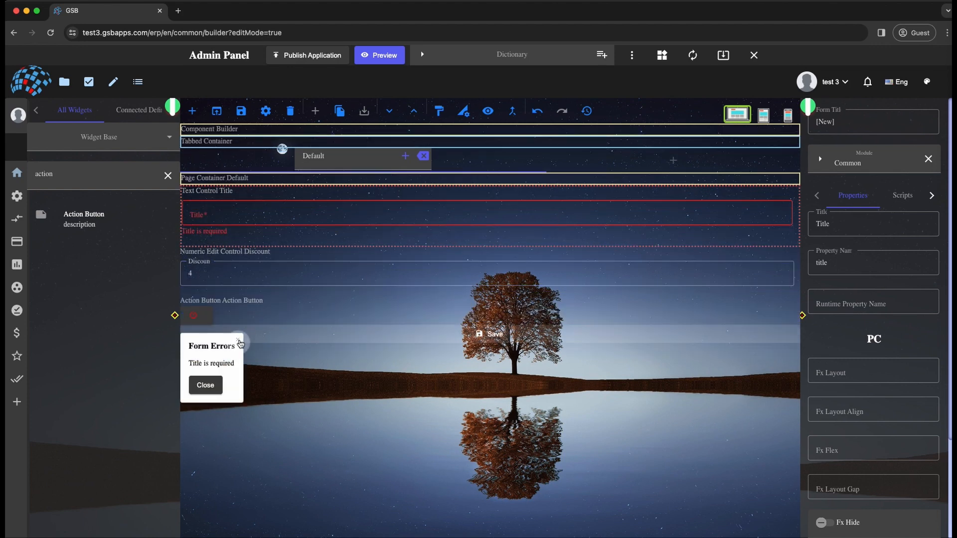
- Set the action button's Fx Layout for PC to row
left_click(320, 321)
left_click(865, 378)
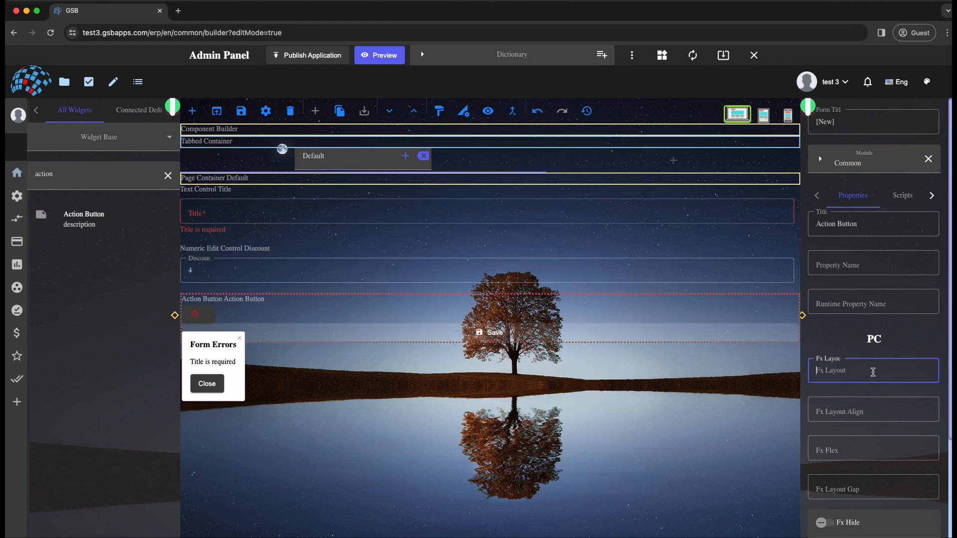
type("row")
key("Tab")
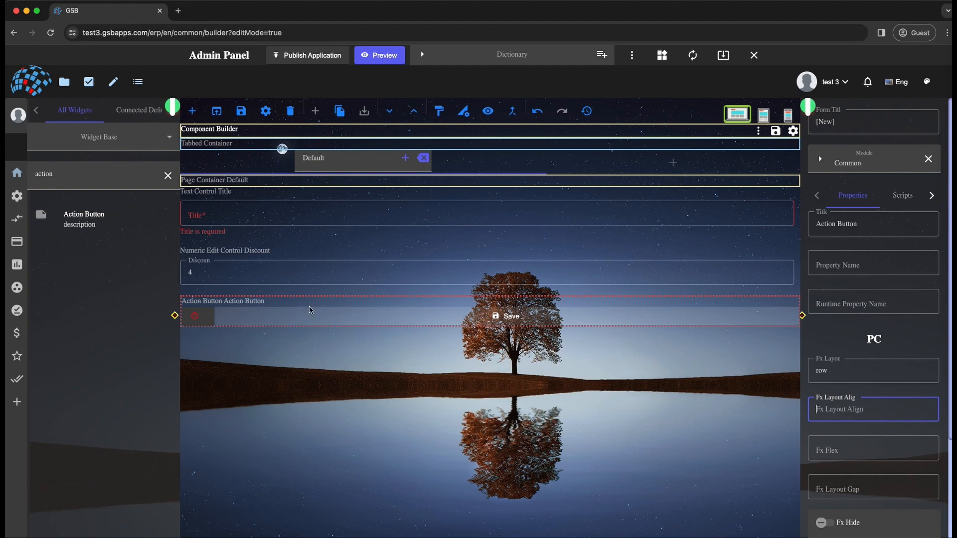
- Set the Discount control's minimum value to 10 and maximum value to 50, and apply the settings
left_click(297, 257)
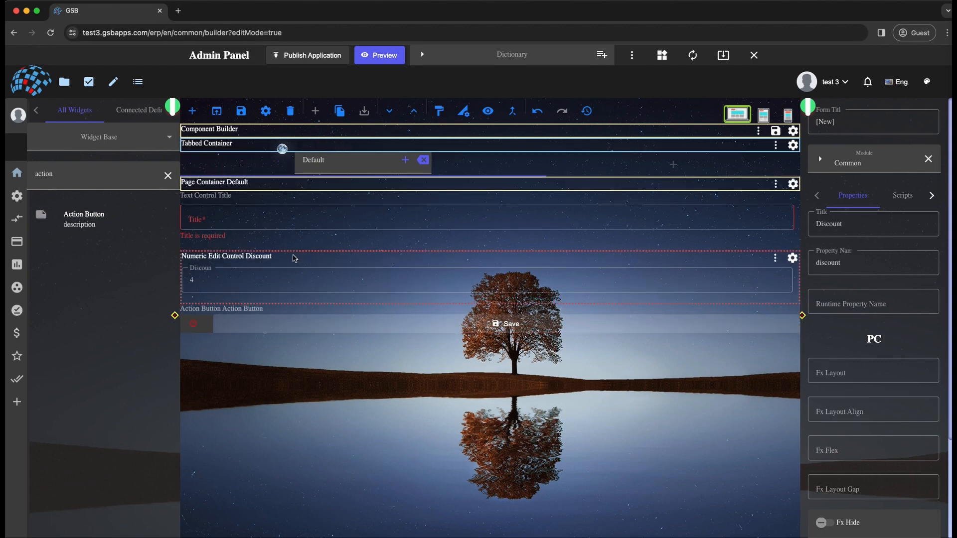
left_click(792, 258)
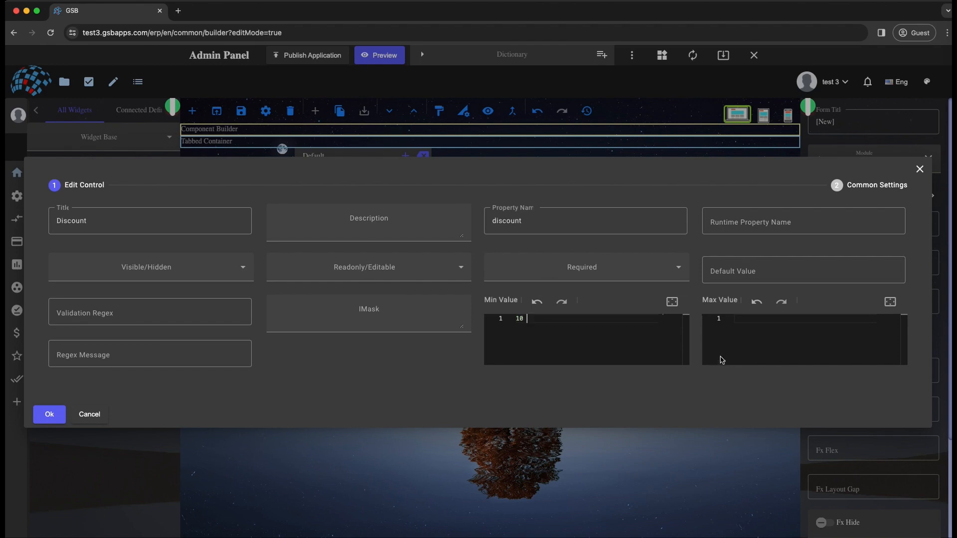
left_click(743, 331)
type("50")
left_click(49, 414)
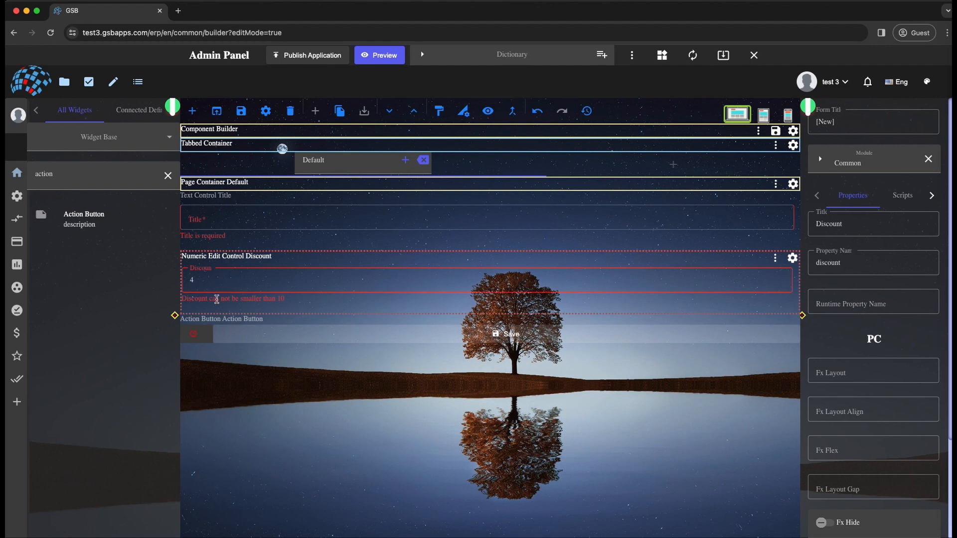
- Review the action button's form errors list and close it
left_click(194, 334)
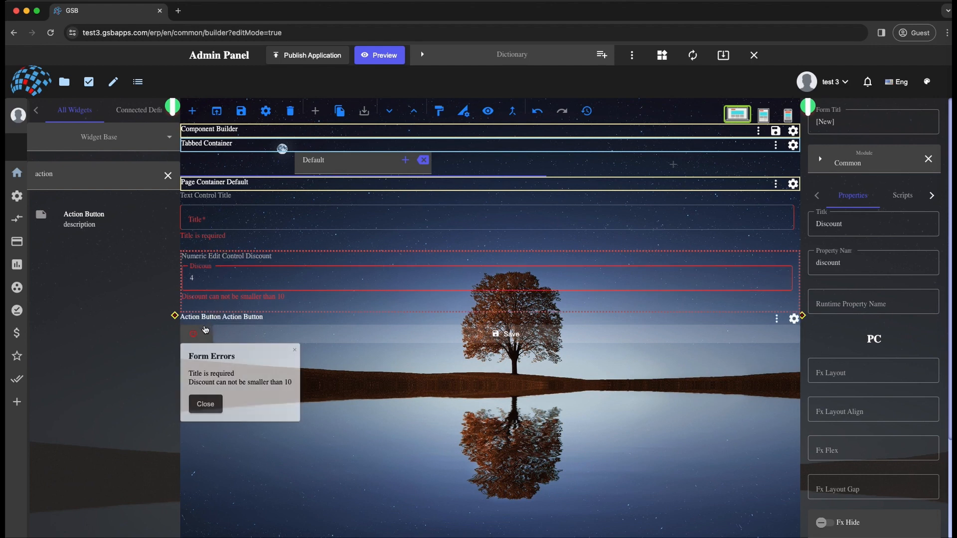
left_click(294, 350)
left_click(333, 377)
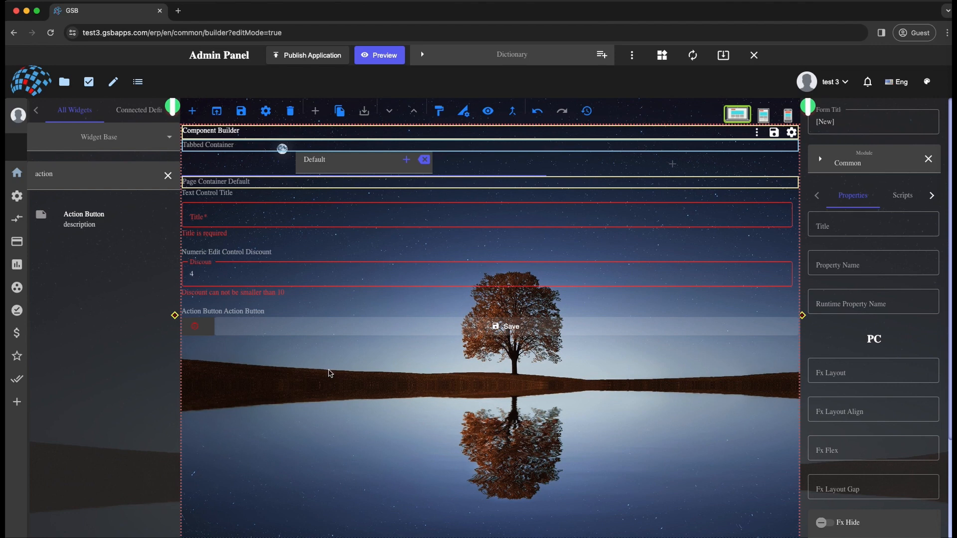
- Set the entity of the widget list's connected definition to Partner
left_click(131, 111)
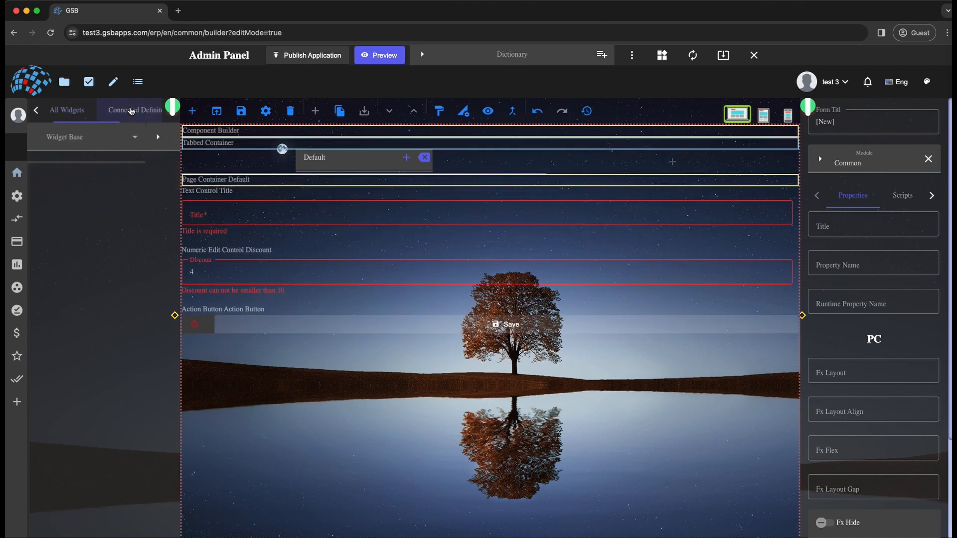
left_click(87, 138)
type("partner")
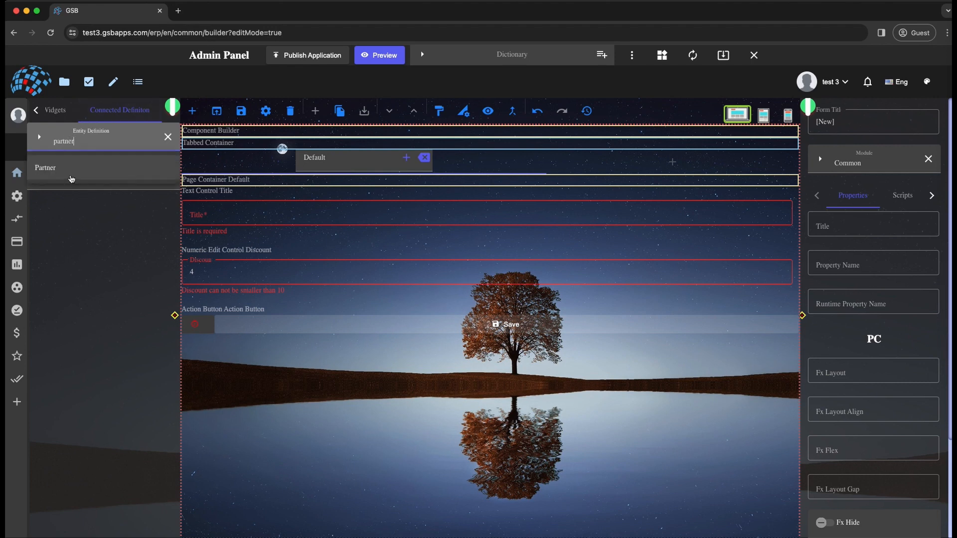
left_click(69, 174)
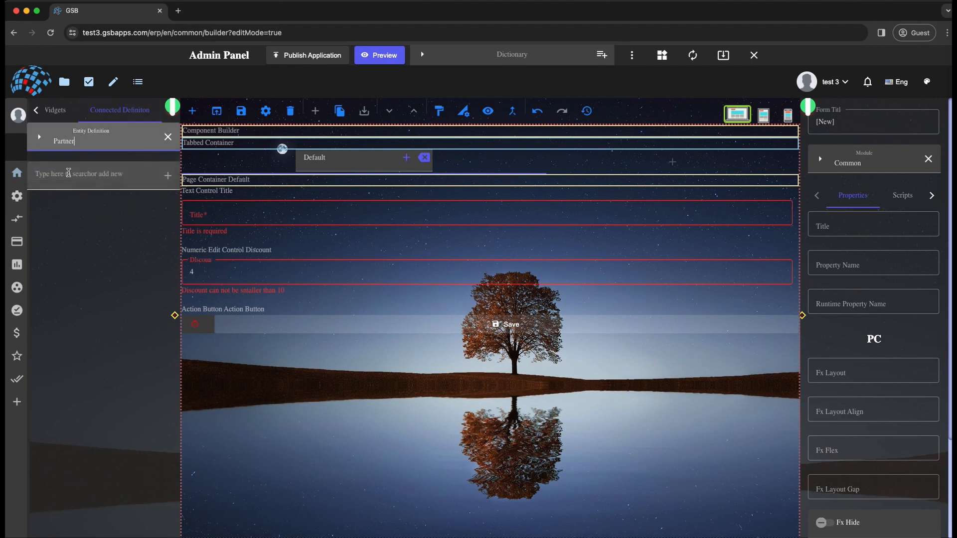
- Search the Partner properties for "type" and place the Type property between the Title and Discount fields
left_click(75, 186)
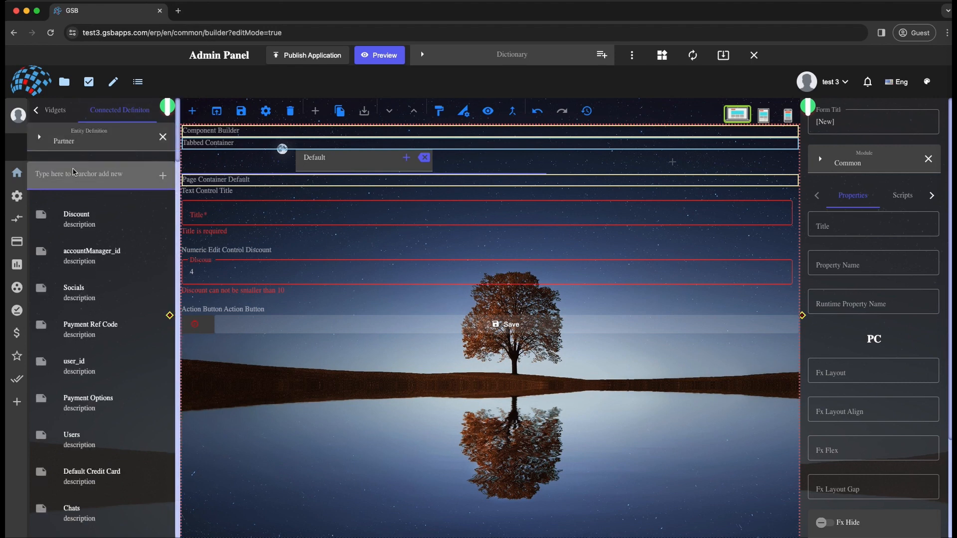
type("type")
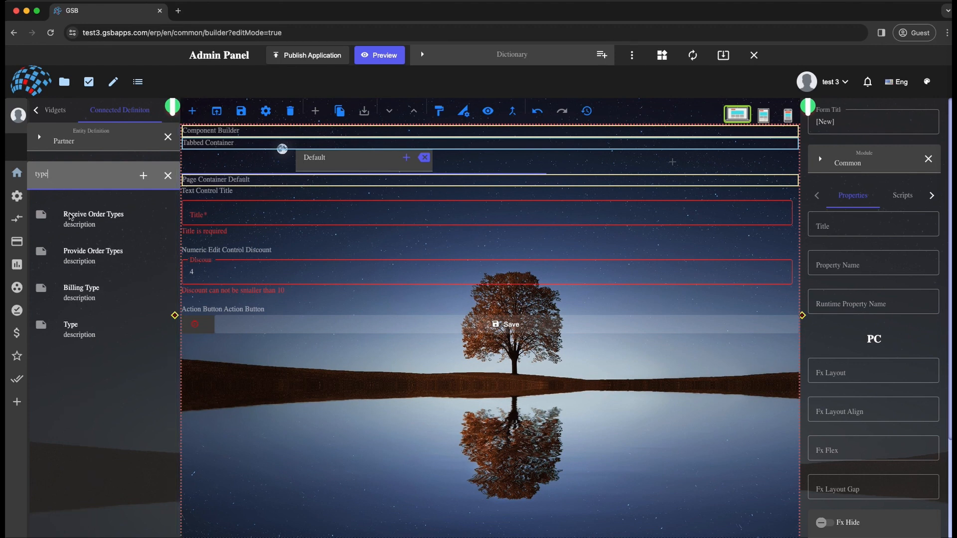
left_click_drag(97, 333, 255, 263)
- Select Customer and Supplier in the form's Type list
left_click(469, 279)
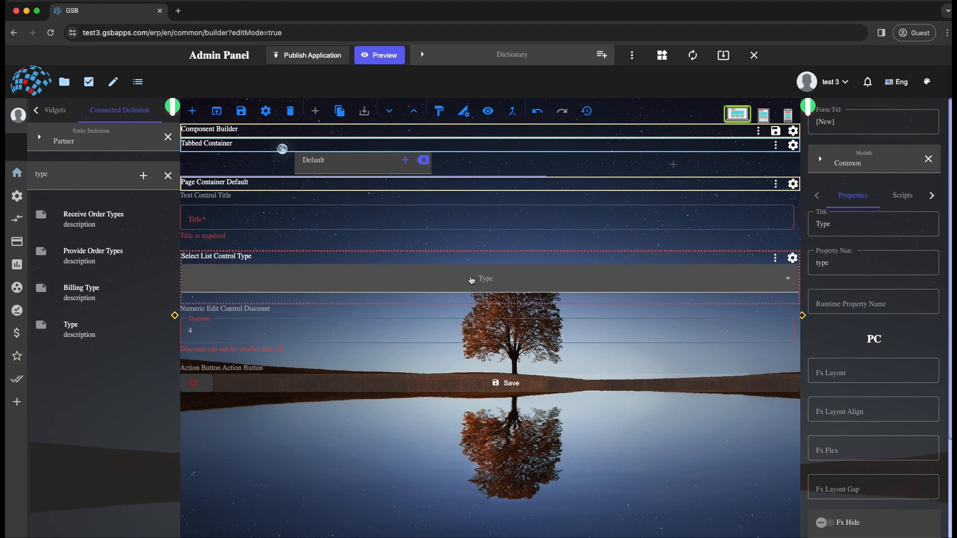
left_click(471, 279)
scroll(368, 354, "down", 2)
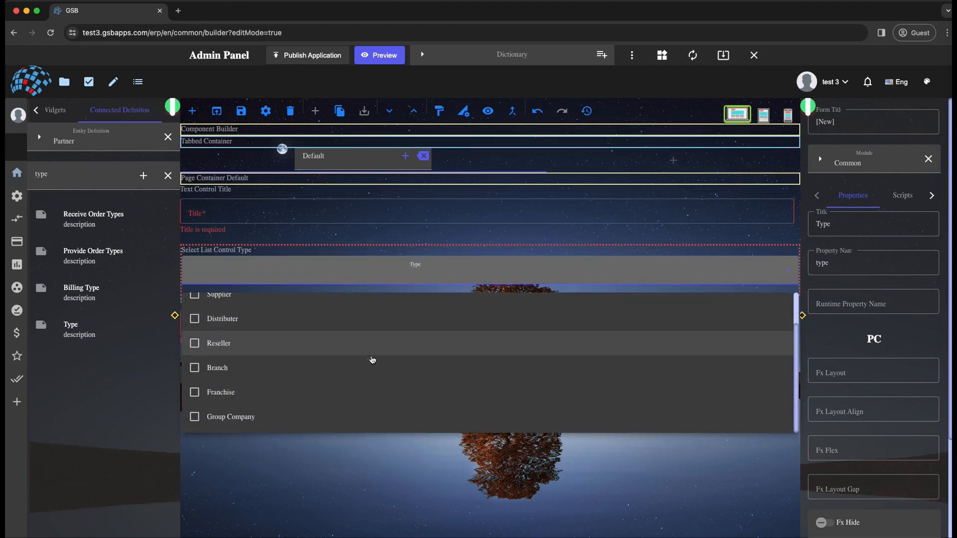
scroll(282, 357, "up", 2)
left_click(194, 309)
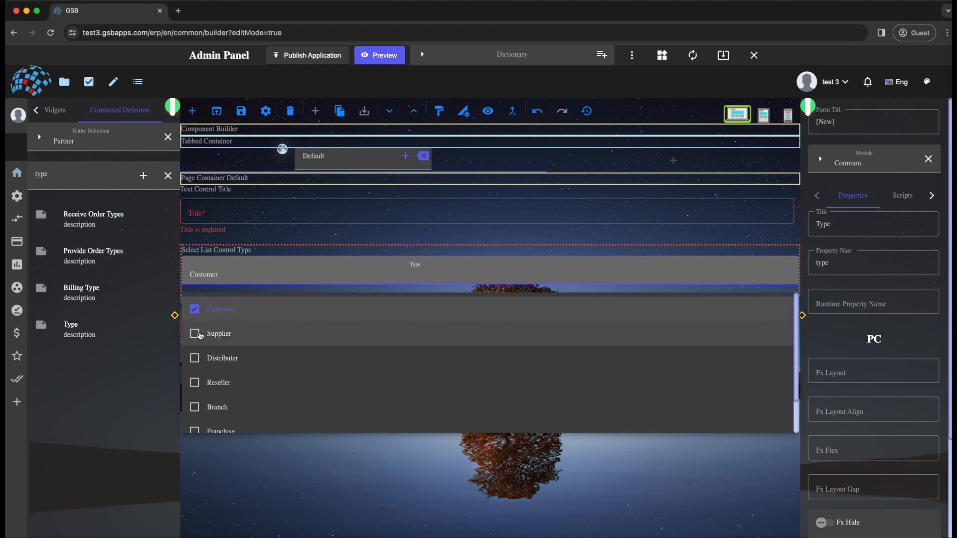
left_click(199, 334)
left_click(257, 270)
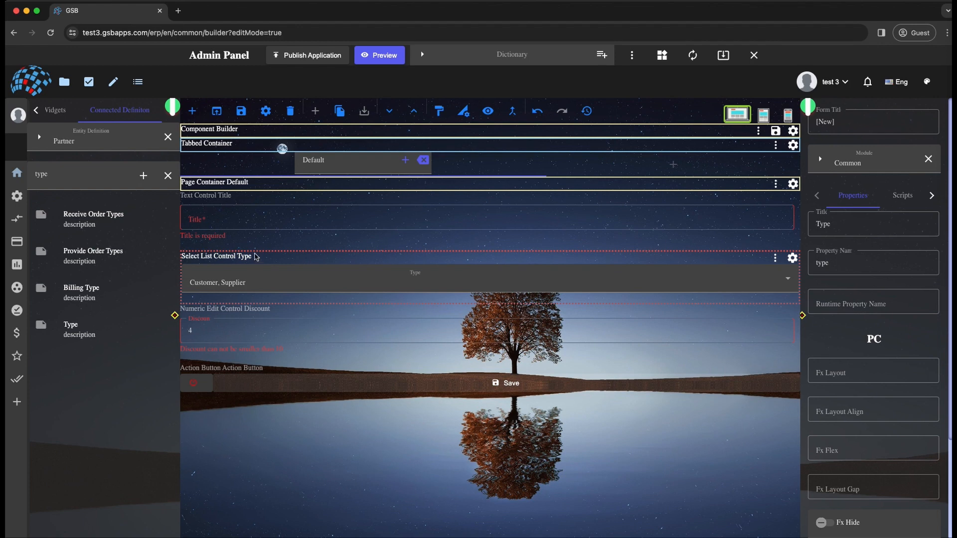
- Open the scripts in the Type control's common settings and choose the Validation Error script
left_click(793, 259)
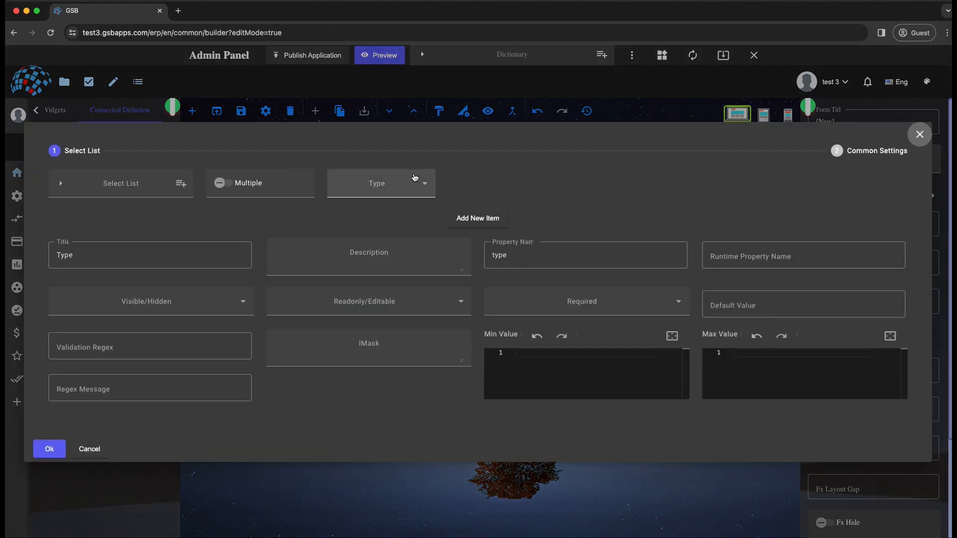
left_click(878, 150)
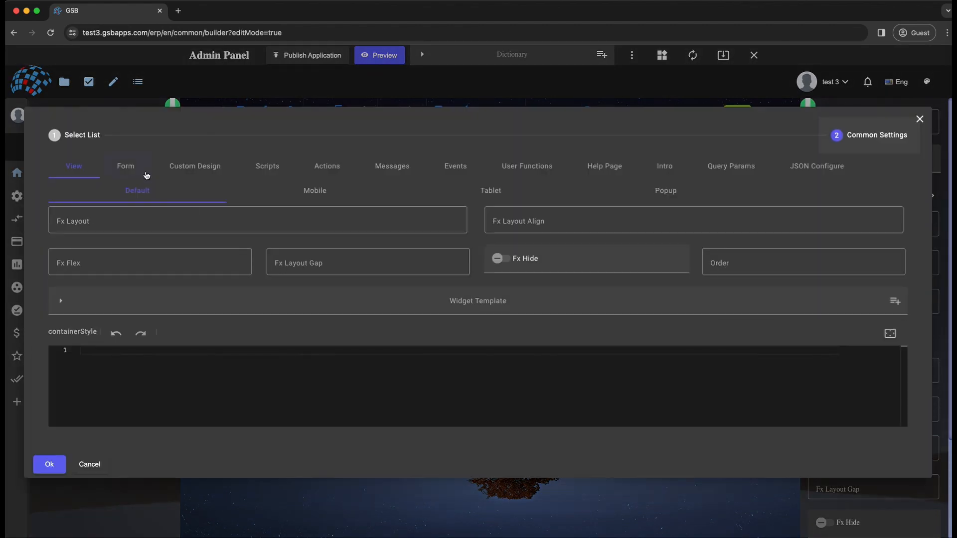
left_click(276, 164)
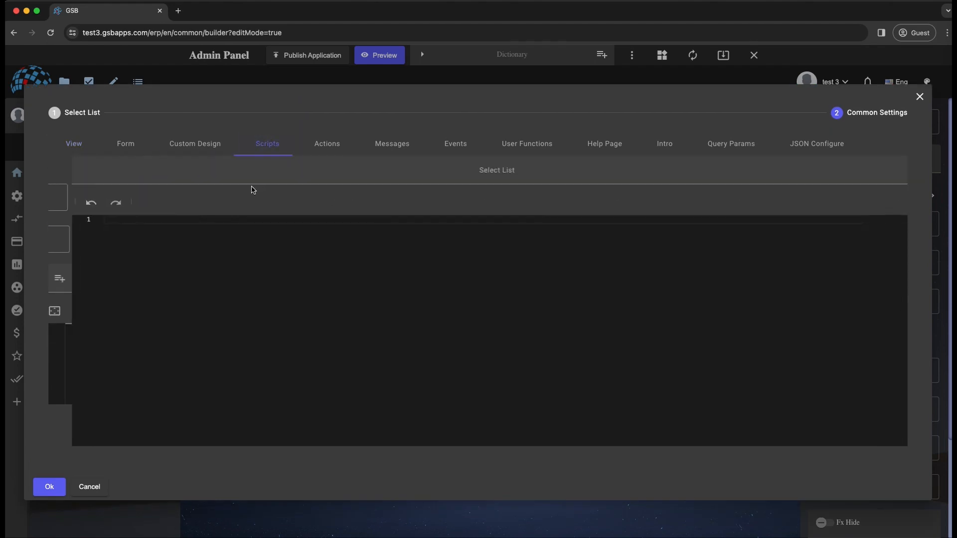
left_click(209, 181)
scroll(191, 286, "down", 3)
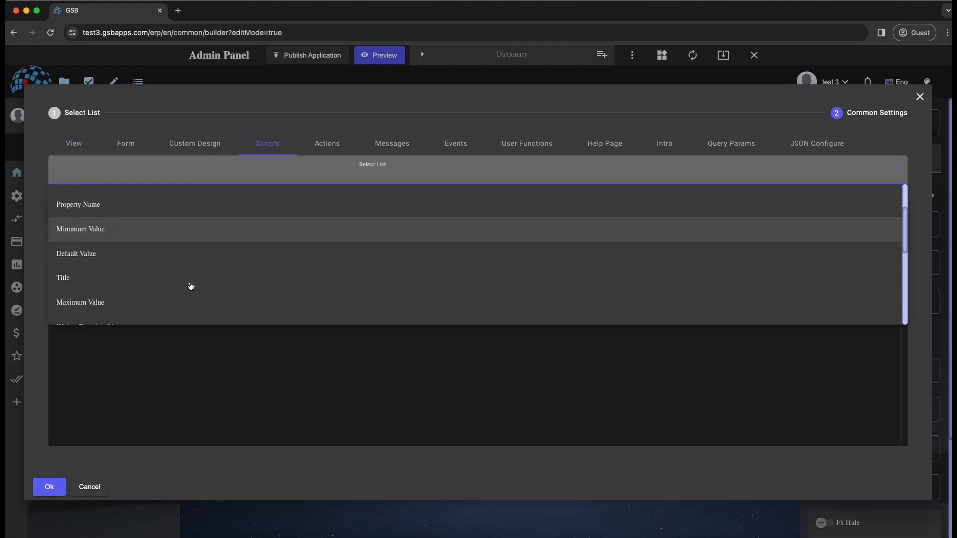
scroll(191, 286, "down", 4)
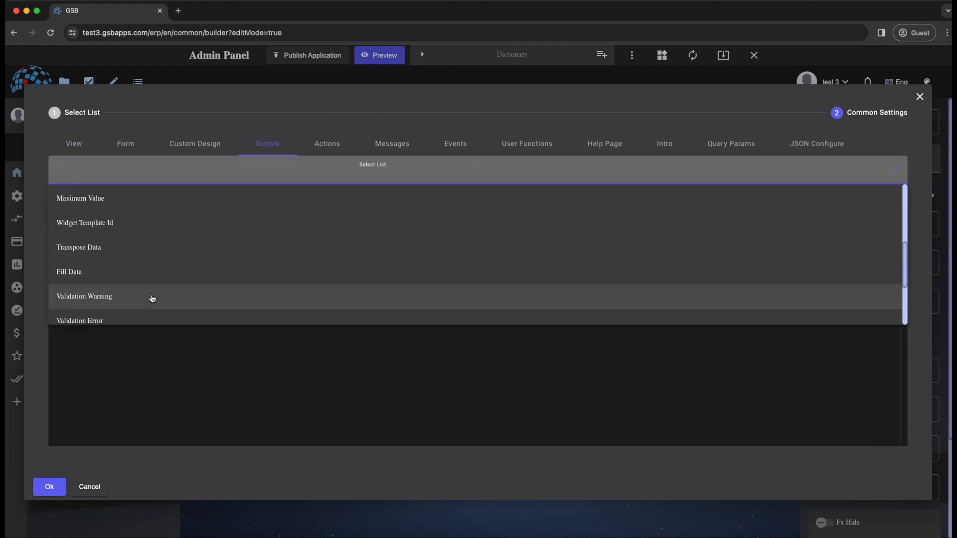
scroll(149, 294, "down", 2)
left_click(142, 285)
- Start the Type control's Validation Error script with the condition if(entity.type == _enums.PartnerType.Franchise)
left_click(167, 277)
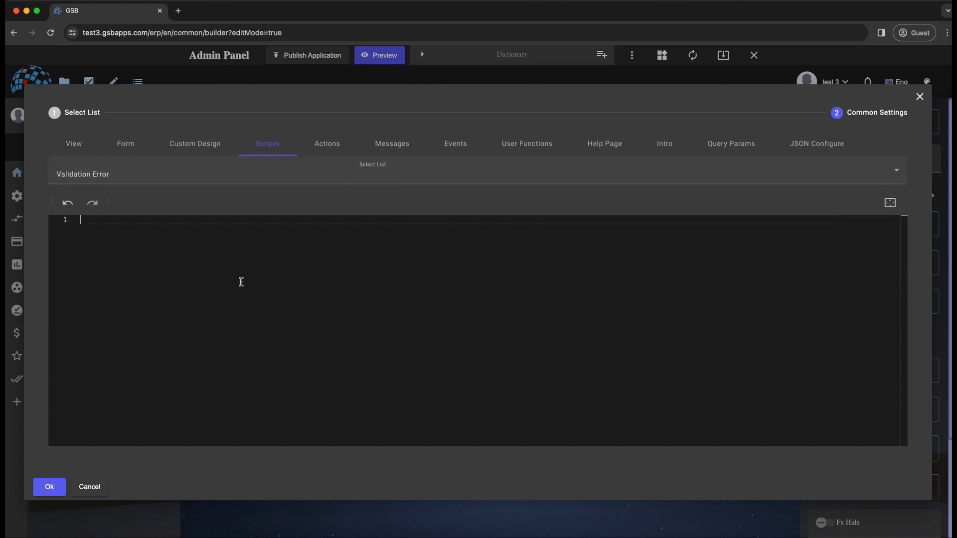
type("if(entity.")
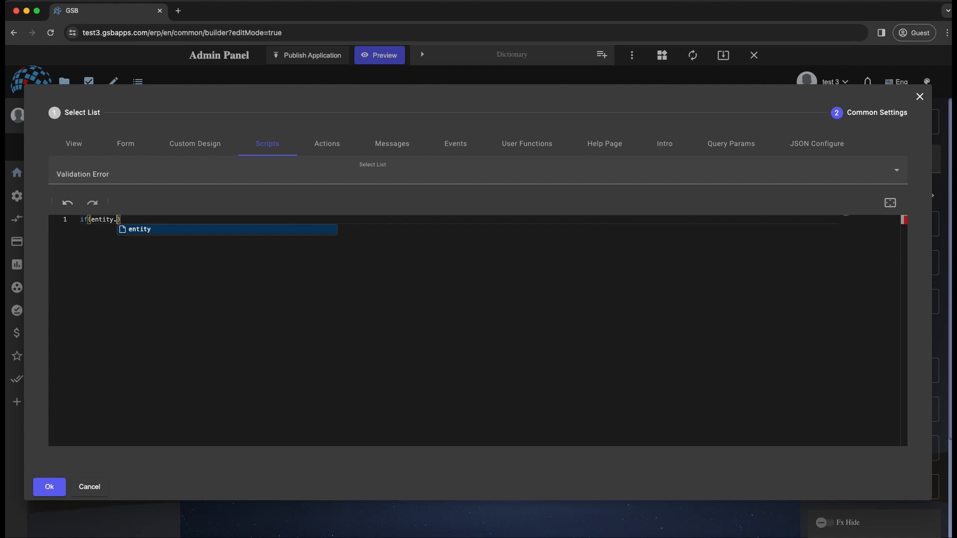
type("type == ")
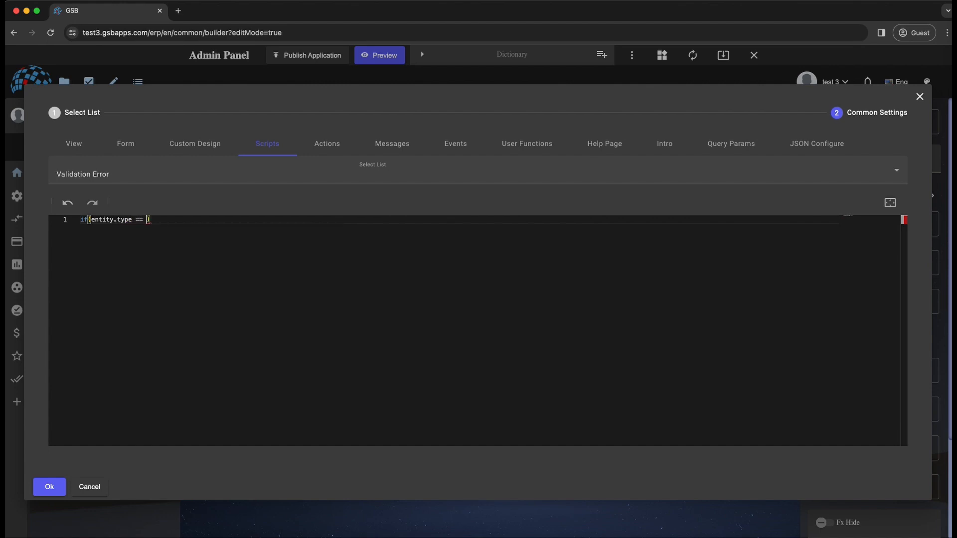
type("_enum")
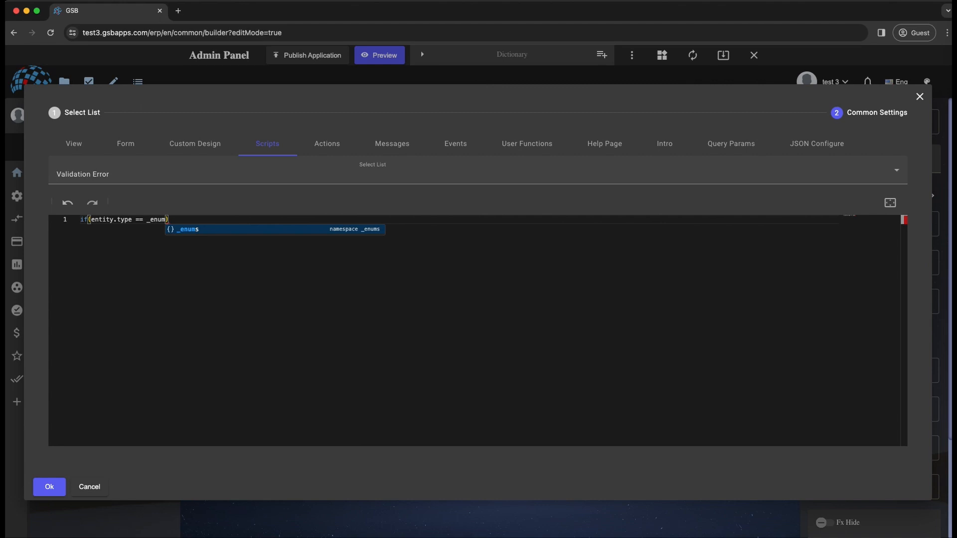
type("s.partner")
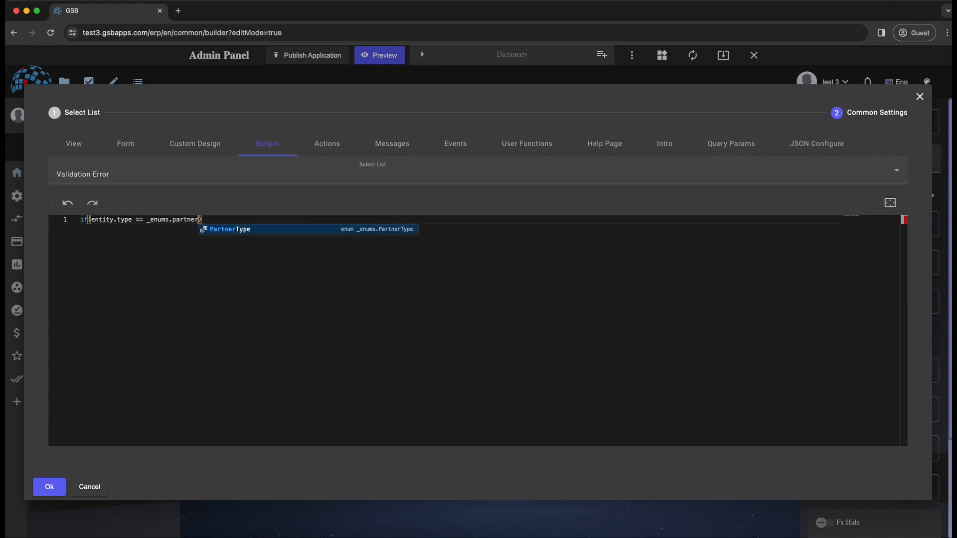
key("Return")
type(".")
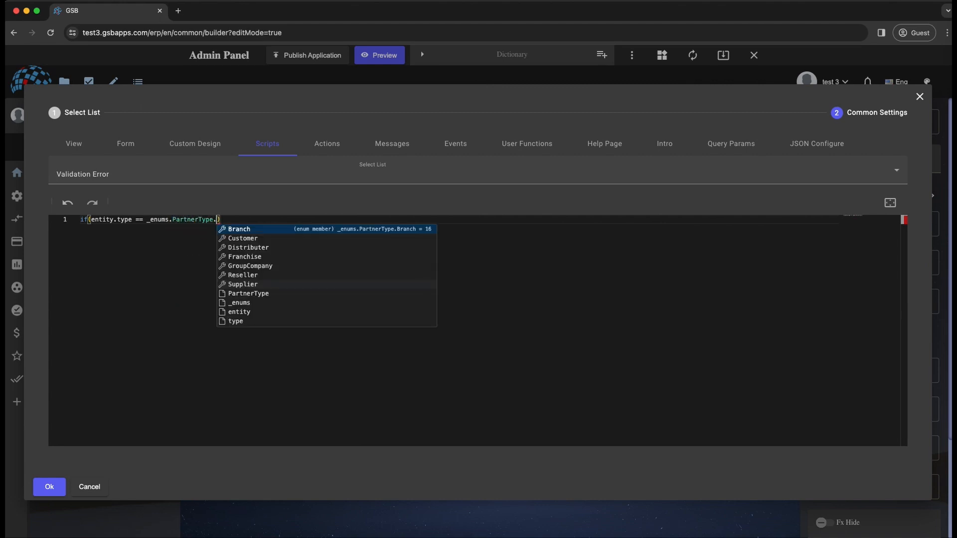
key("Down")
key("Down")
key("Down")
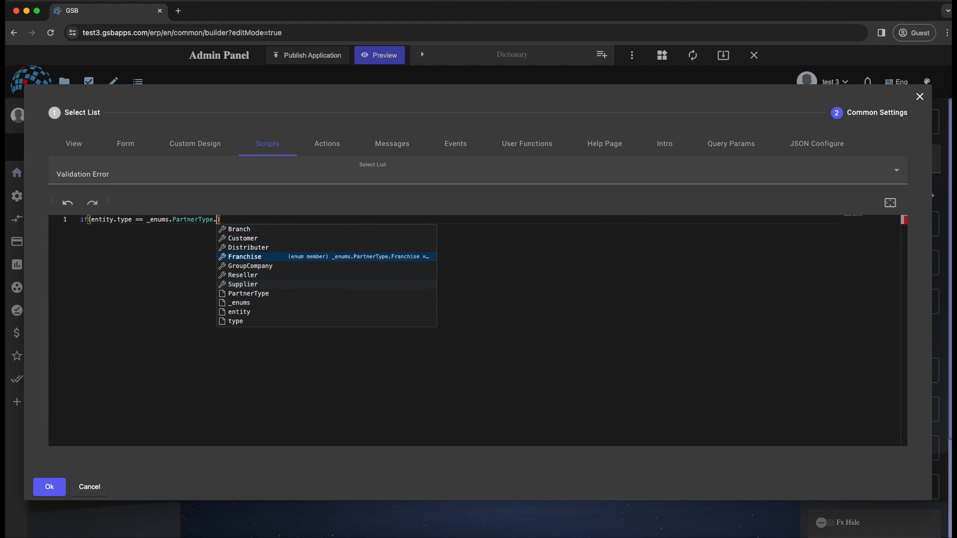
key("Return")
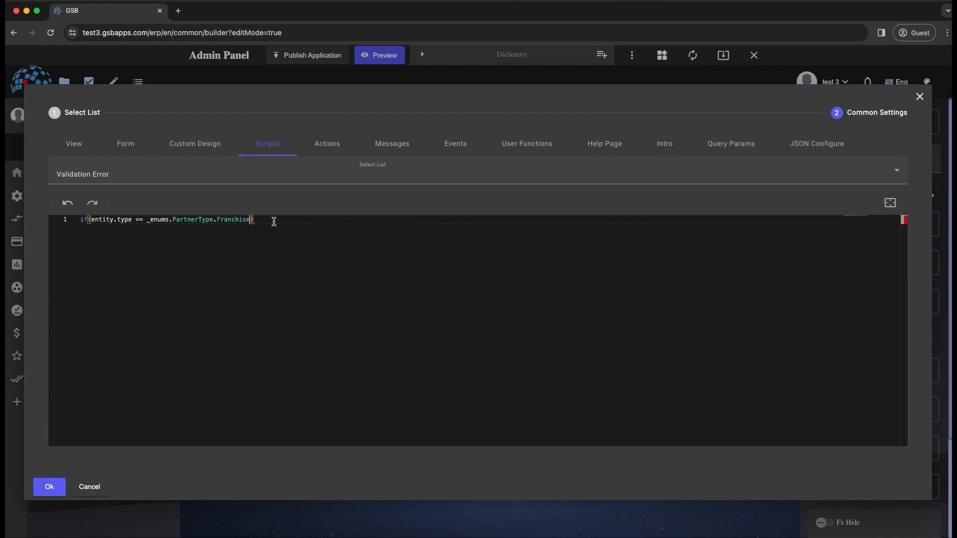
- Make the condition return "Careful its a Franchise!"; on the second line and apply the common settings
double_click(238, 218)
left_click(289, 216)
key("Return")
type("return \"Careful its a")
type("Franchise!\";")
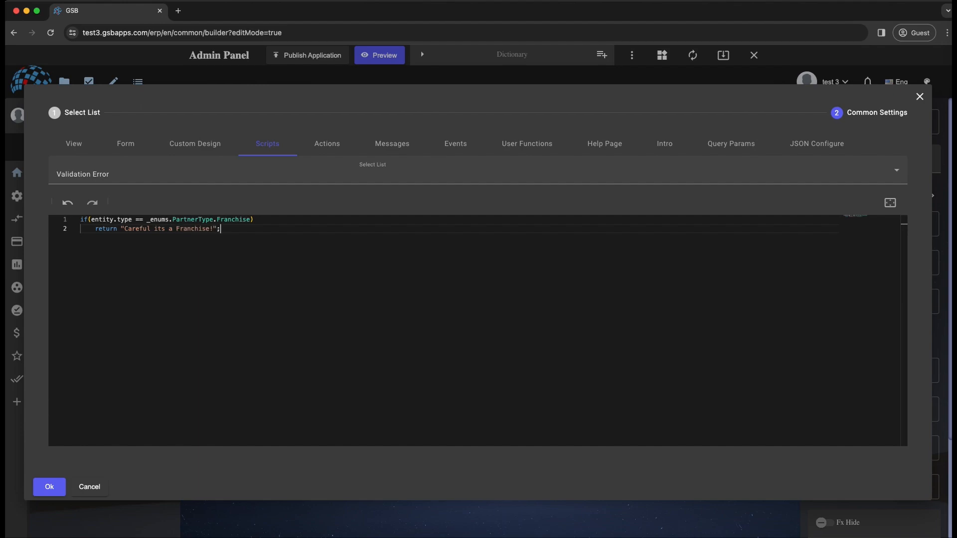
left_click(50, 488)
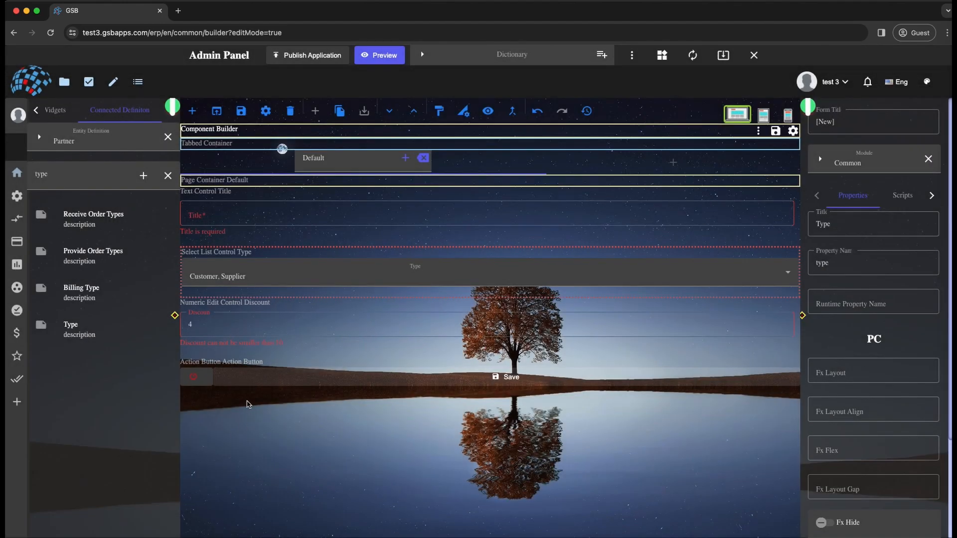
- Deselect Customer and Supplier in the form's Type list and select Franchise instead
left_click(275, 279)
left_click(208, 336)
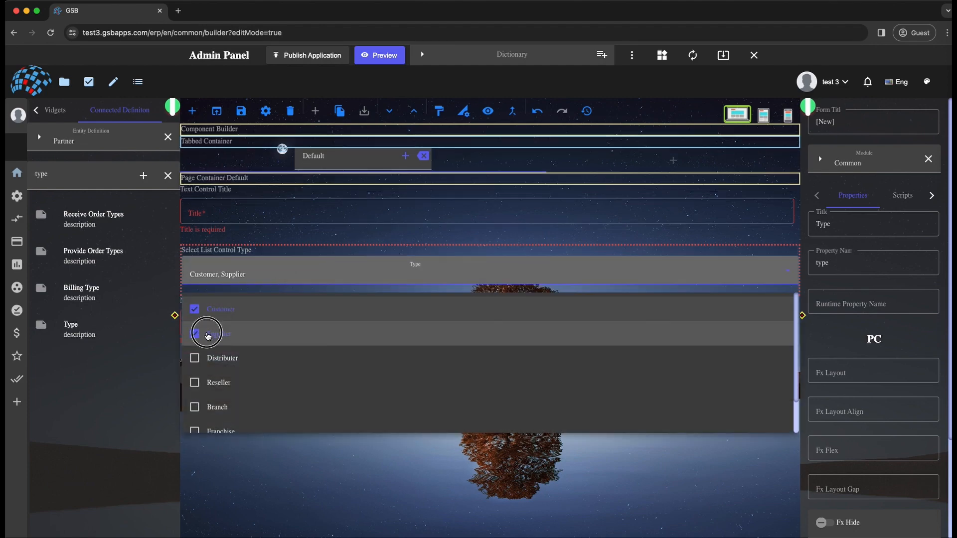
left_click(199, 311)
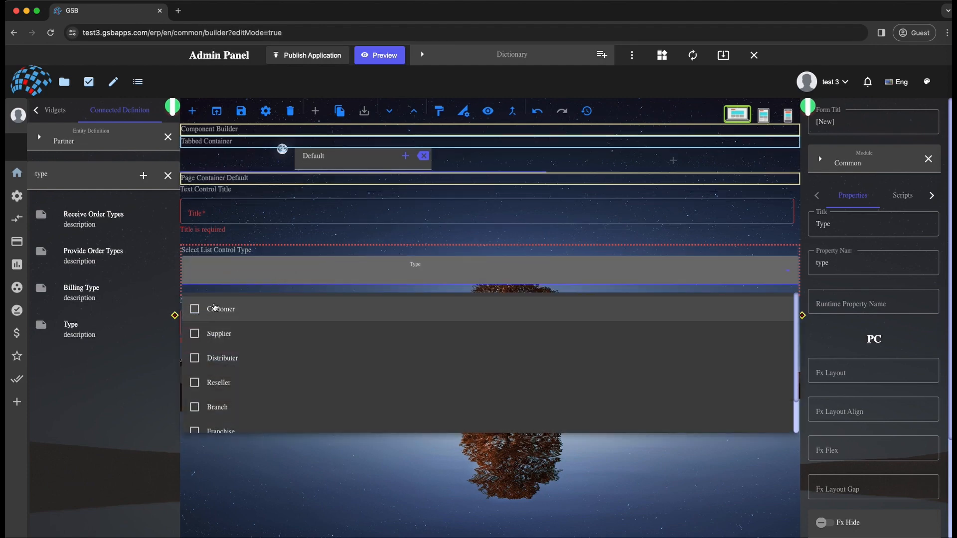
left_click(225, 276)
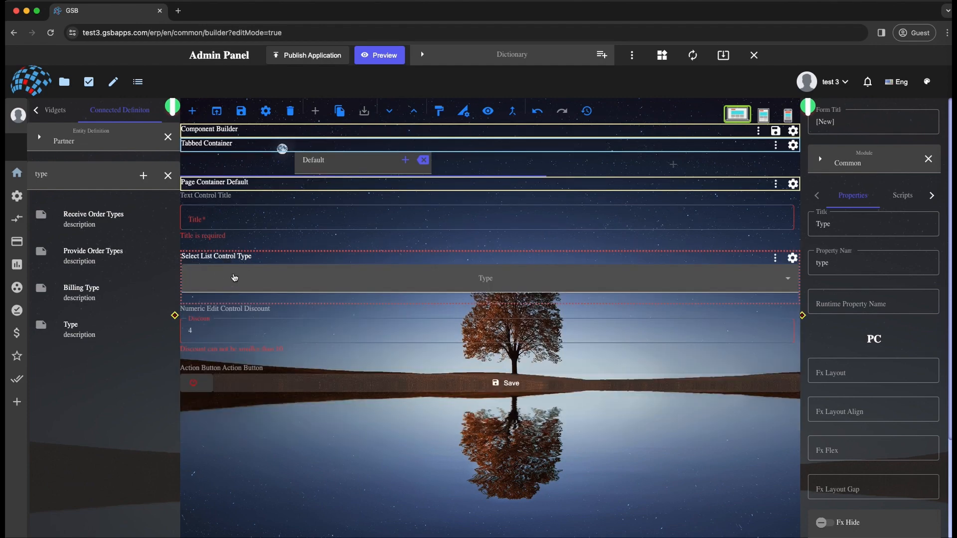
left_click(234, 277)
scroll(241, 403, "down", 2)
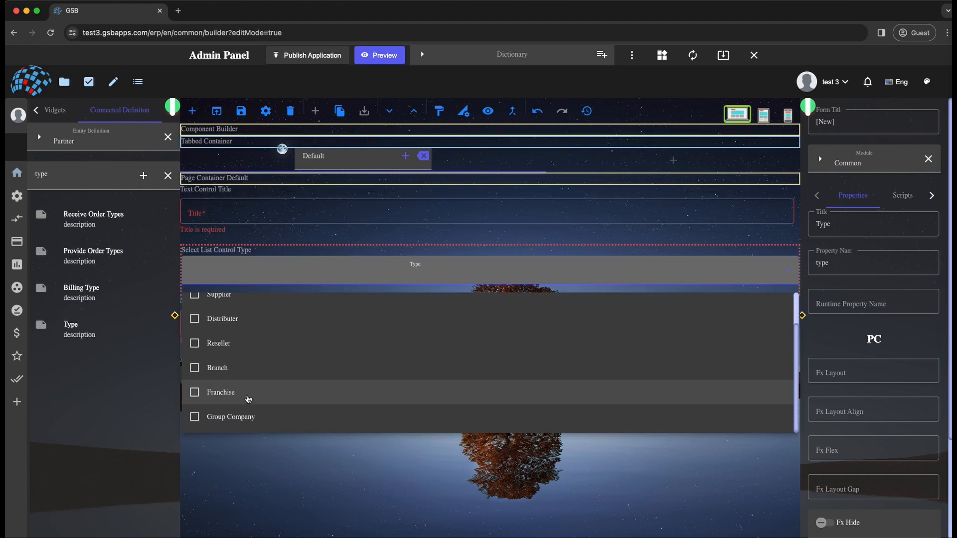
left_click(209, 402)
key("Escape")
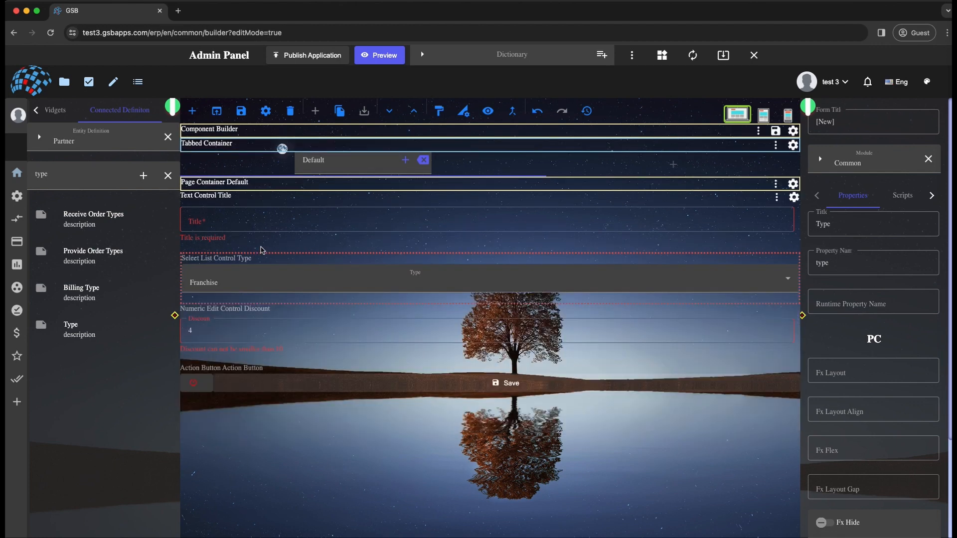
- Review the form errors listed beside the Save button with Franchise selected
left_click(199, 382)
left_click(218, 265)
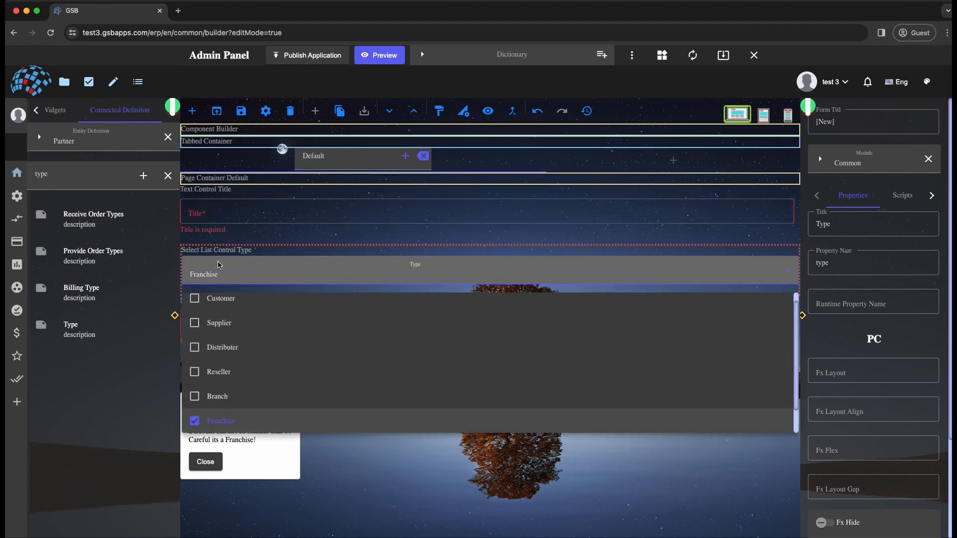
left_click(219, 264)
left_click(289, 399)
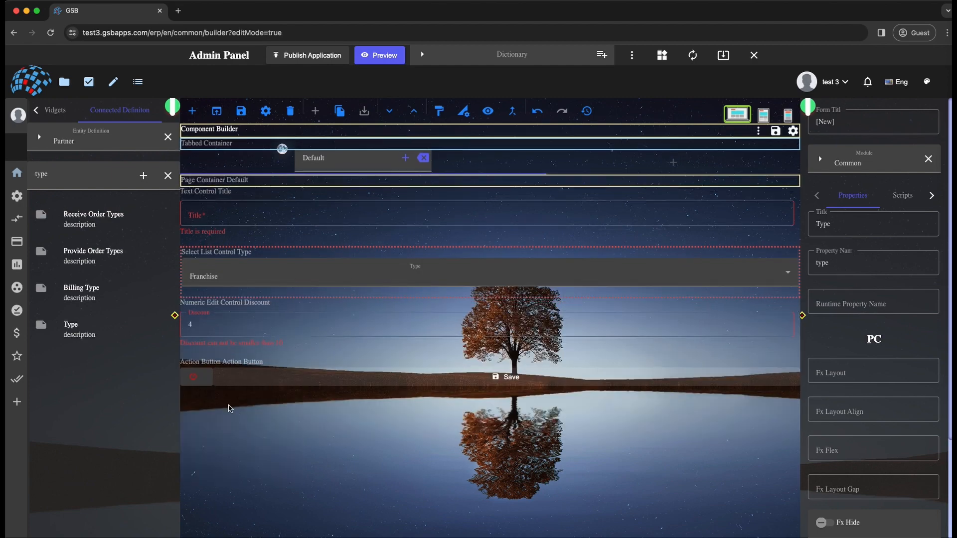
left_click(204, 378)
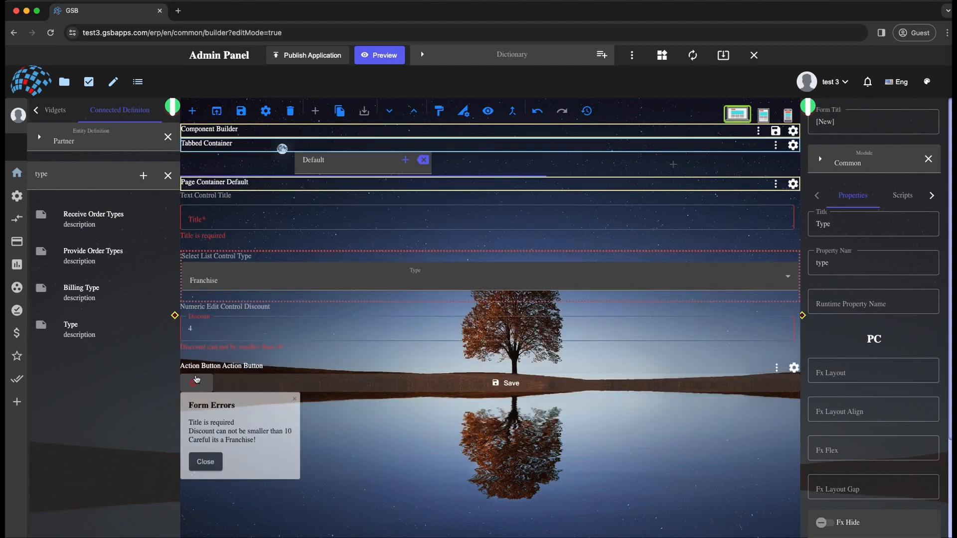
- Fill in "test title 1" as the Title and 40 as the Discount, and check the form errors again
left_click(209, 219)
type("test title 1")
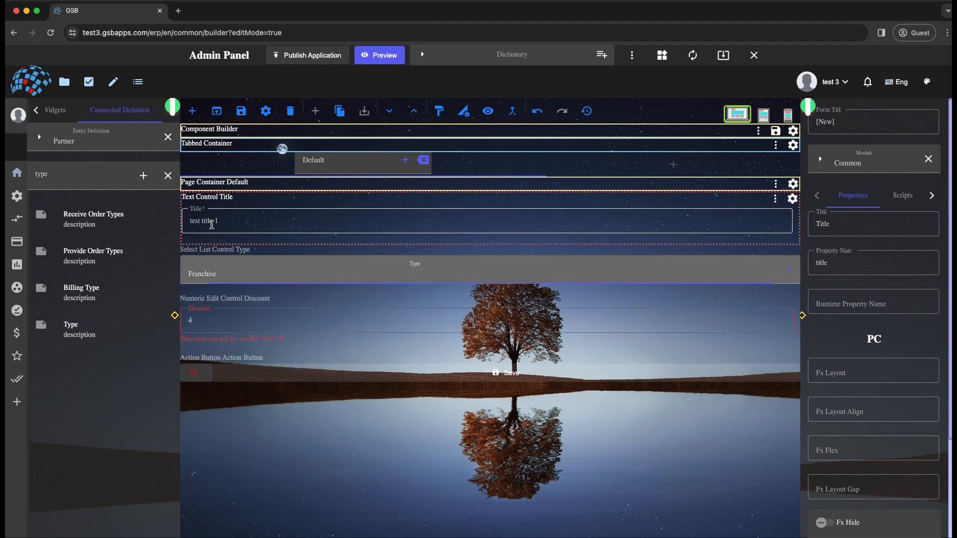
left_click(249, 319)
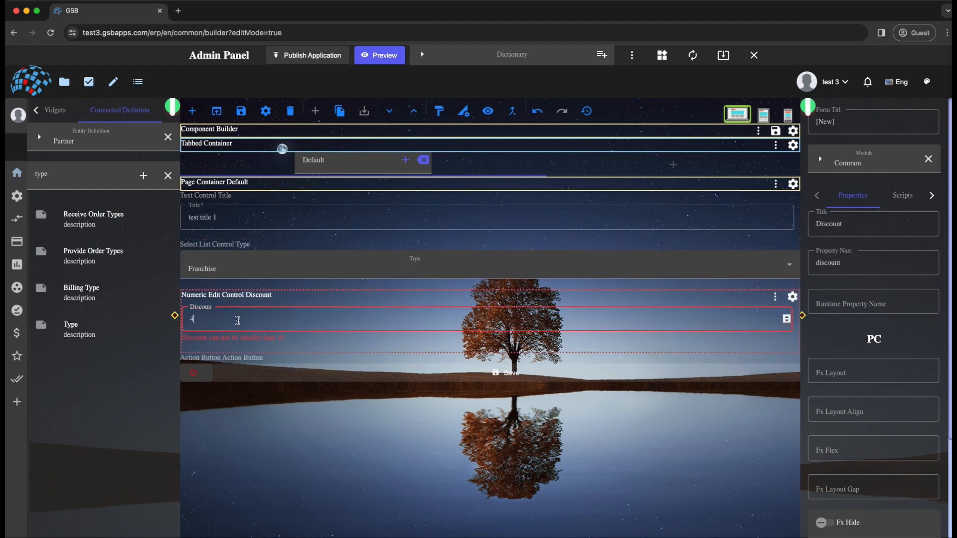
left_click(273, 442)
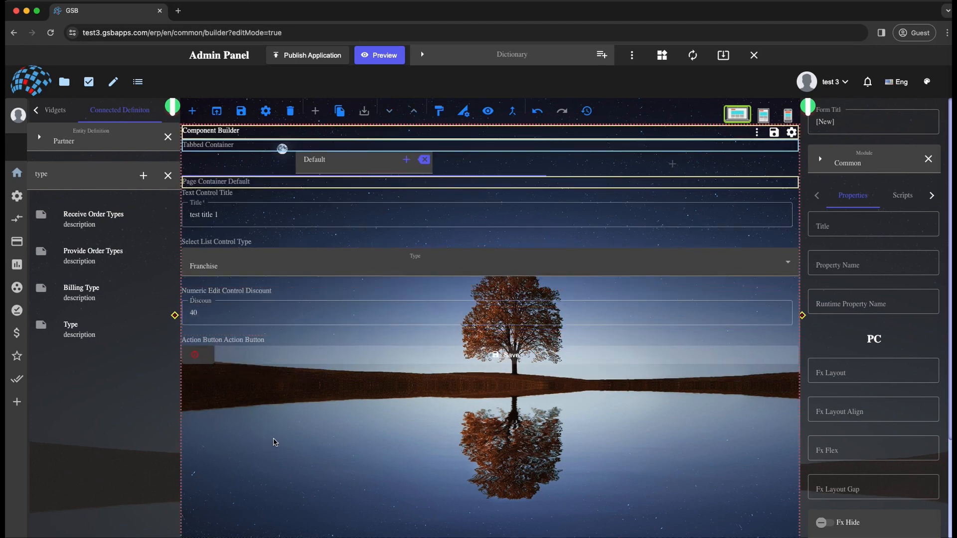
left_click(218, 337)
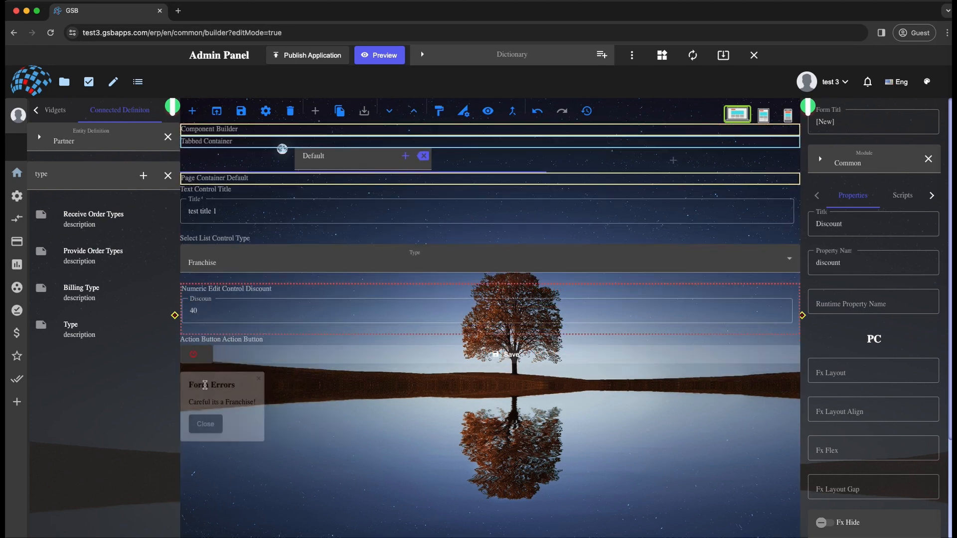
mouse_move(197, 367)
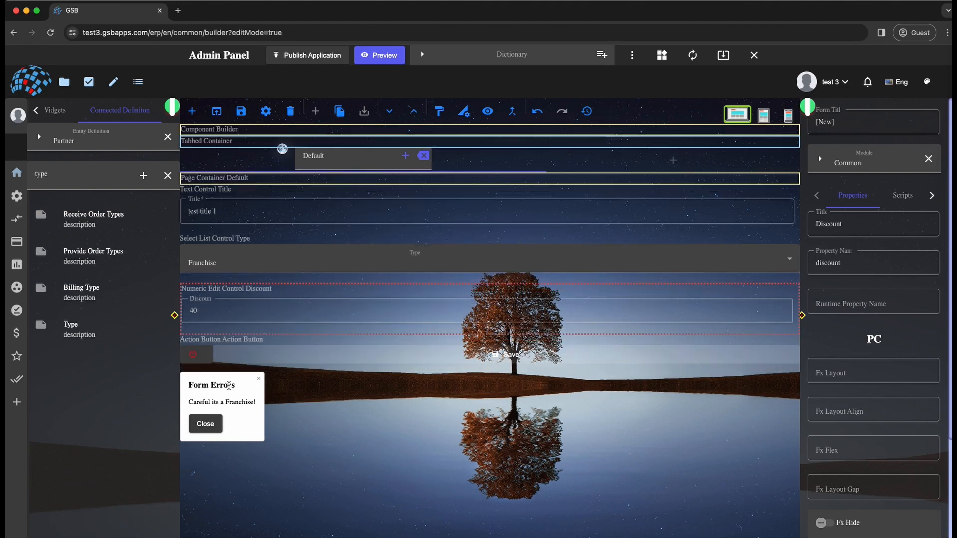
- Delete the entire Validation Error script of the Type control and apply the change
left_click(481, 246)
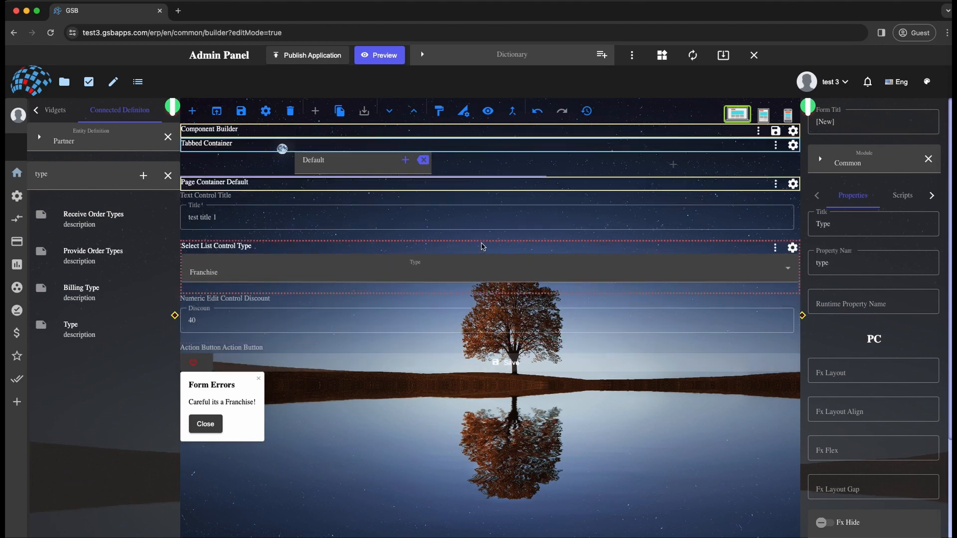
left_click(892, 198)
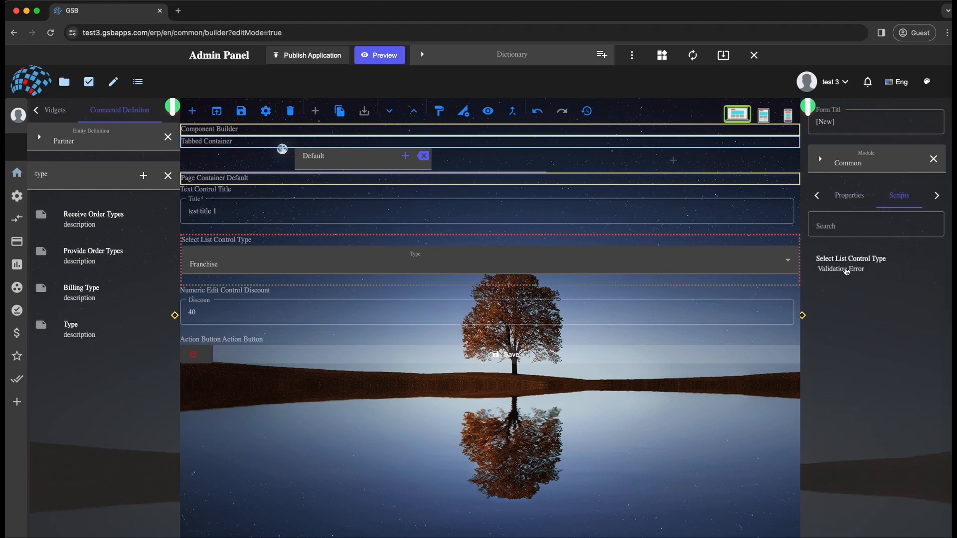
left_click(846, 270)
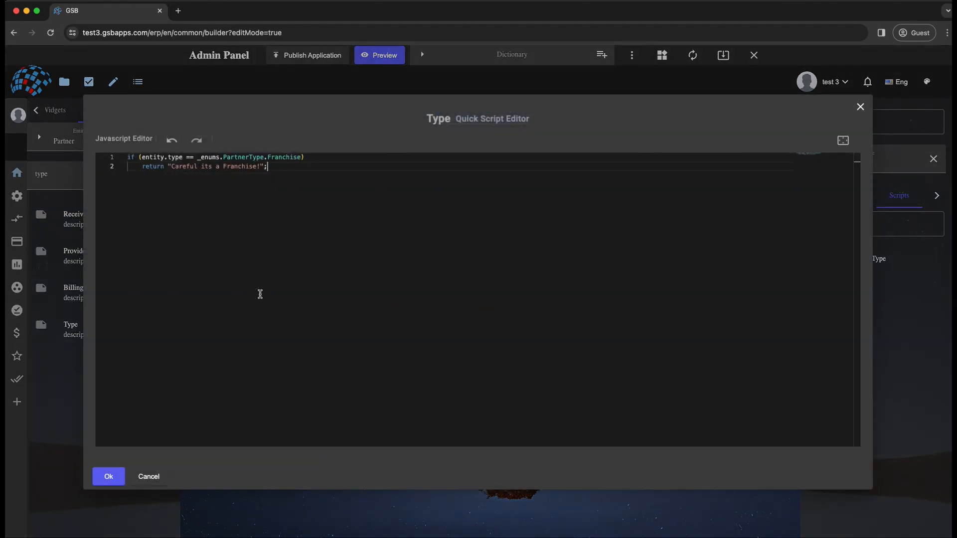
key("super+a")
key("BackSpace")
left_click(110, 474)
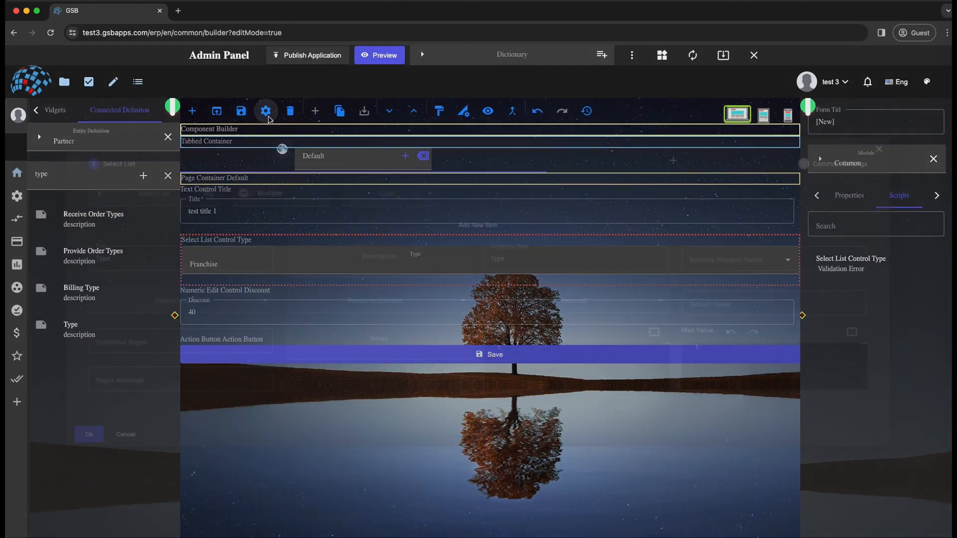
- In the Type control's common settings, add the Validation Warning script if (entity.type == _enums.PartnerType.Franchise) return "Careful its a Franchise!";
left_click(268, 114)
left_click(875, 135)
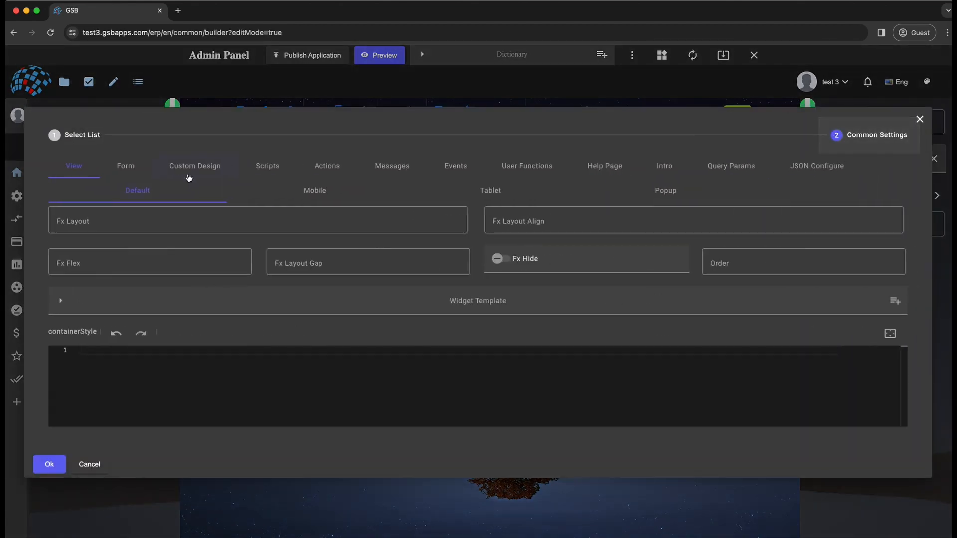
left_click(267, 165)
left_click(170, 179)
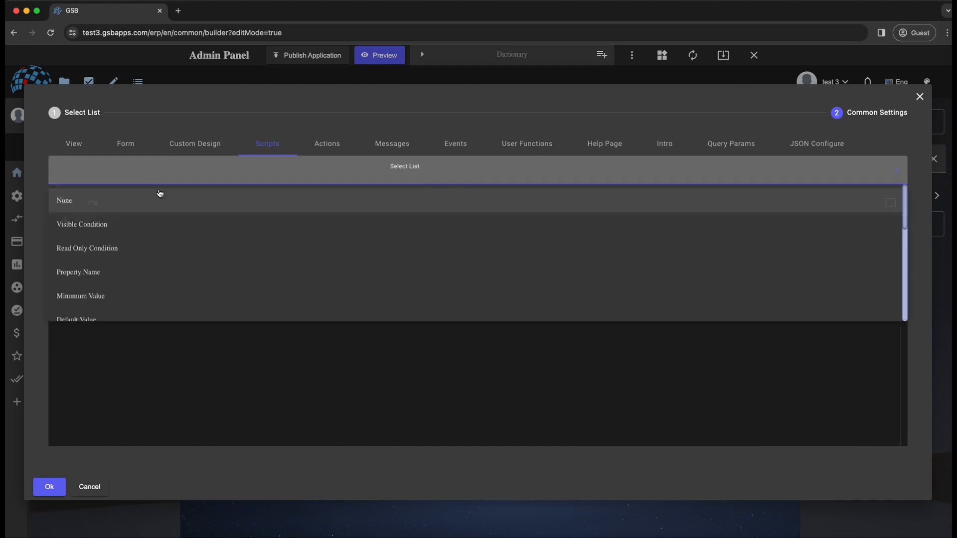
scroll(161, 266, "down", 5)
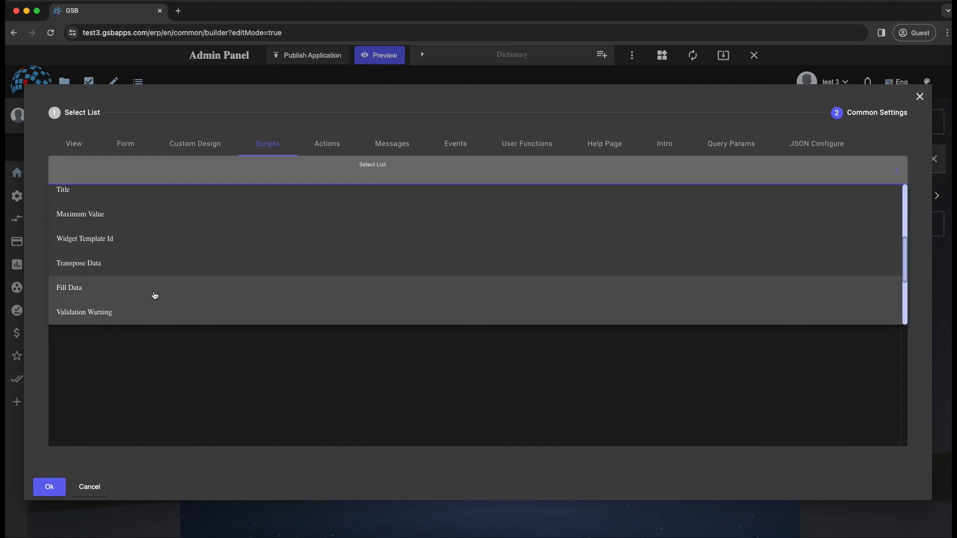
left_click(128, 311)
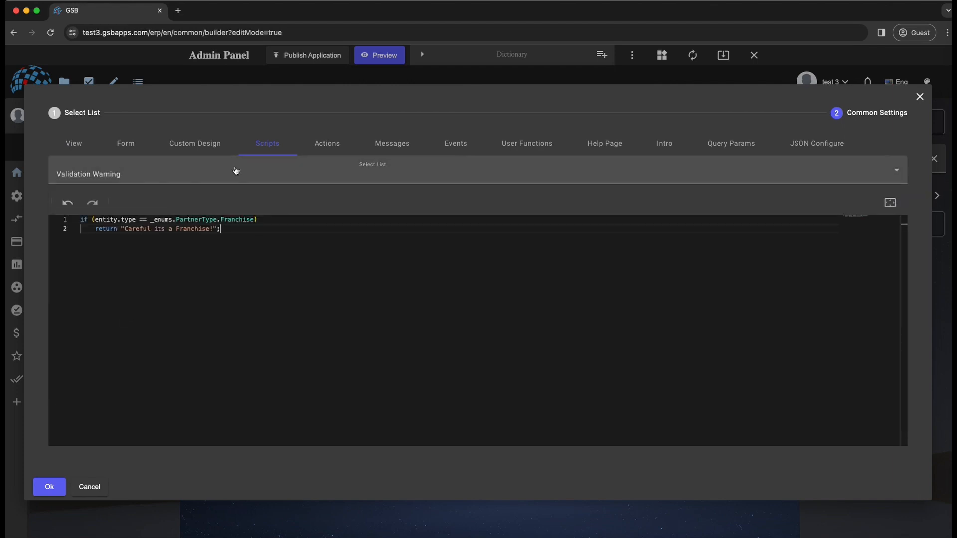
- Check the Type control's Validation Error script and apply the common settings
left_click(208, 169)
scroll(138, 291, "down", 2)
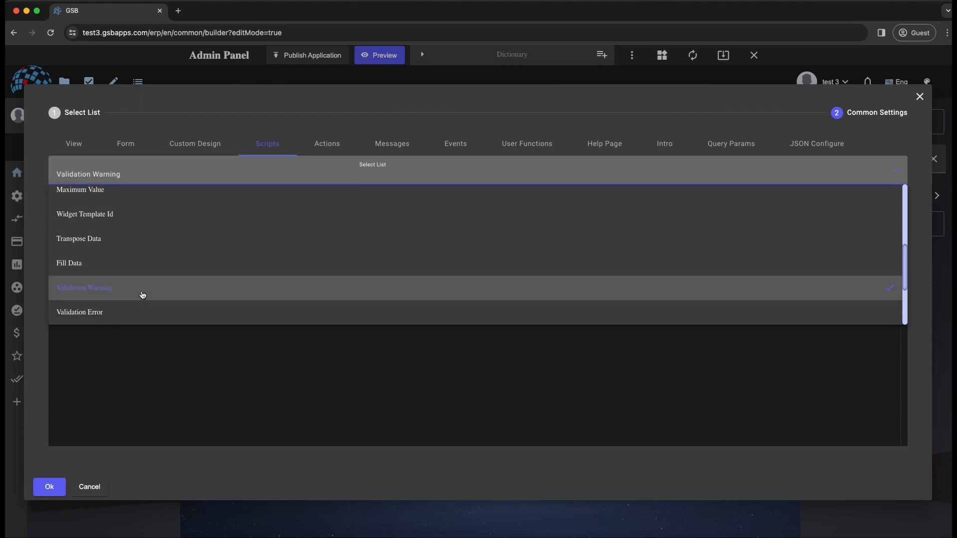
left_click(139, 308)
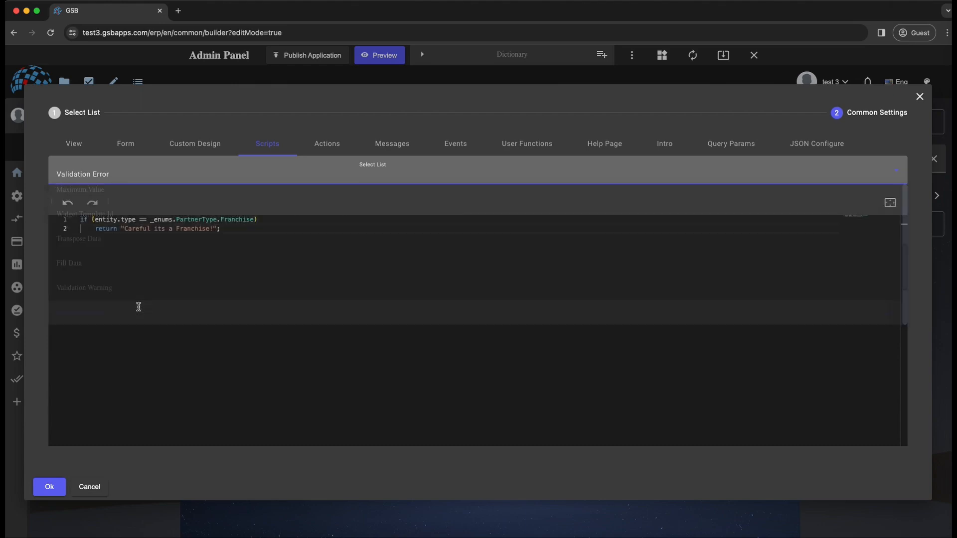
left_click(50, 492)
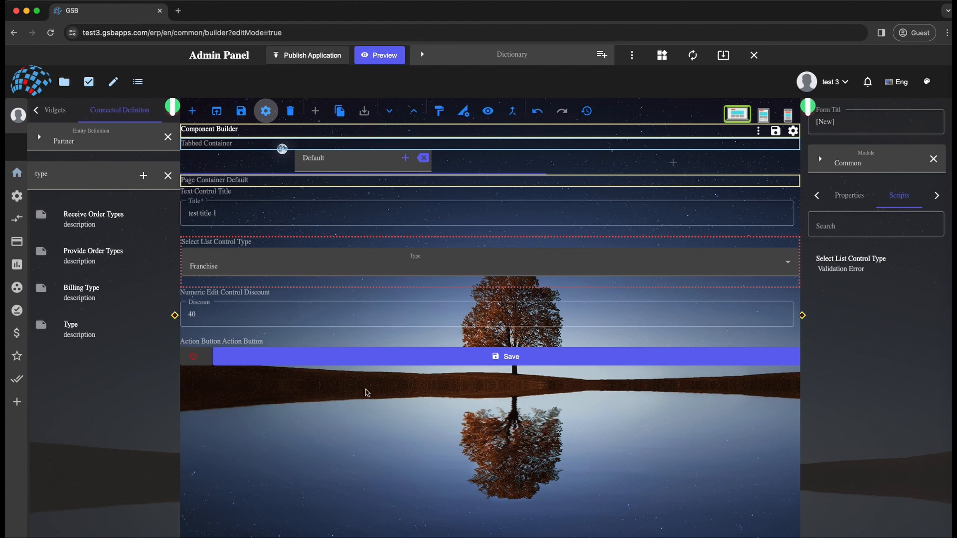
- Check the form's validation warnings from the Save action button with Franchise chosen as the Type
left_click(234, 343)
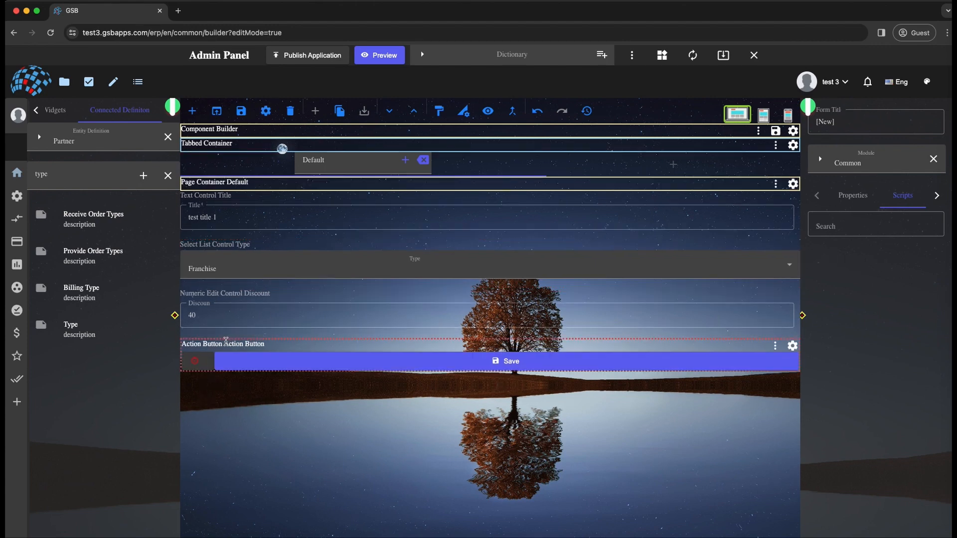
left_click(202, 357)
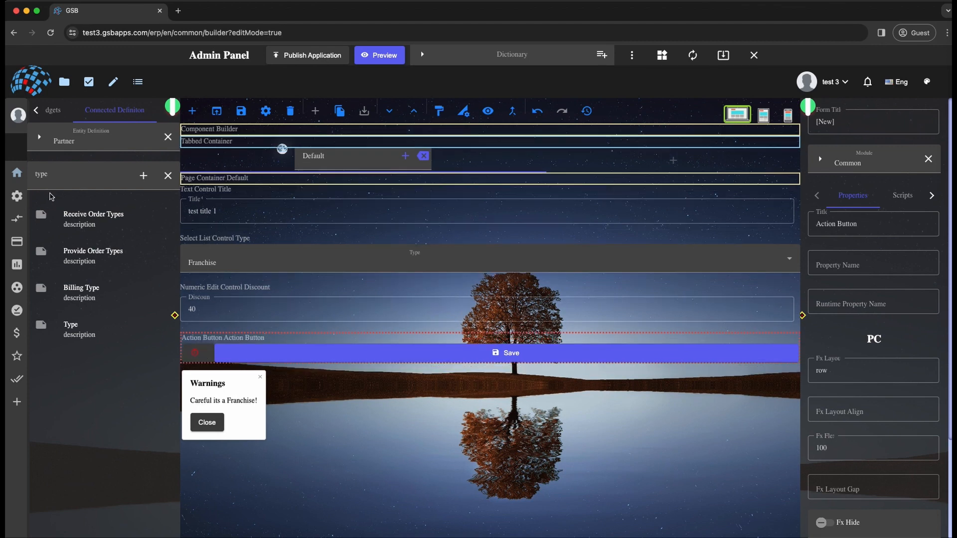
- Find the Partner property Default Legal Entity and add it to the form between the Discount field and the Save button
double_click(55, 173)
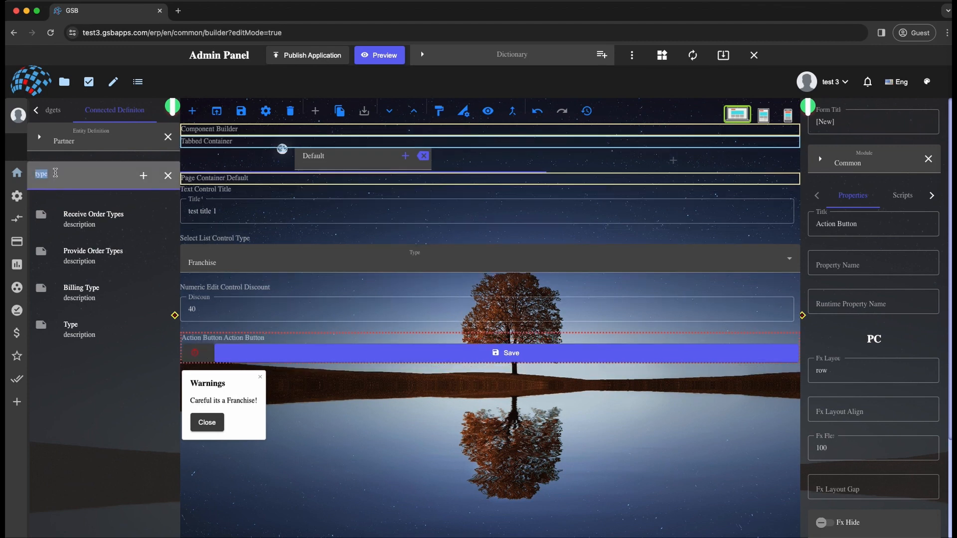
type("legal")
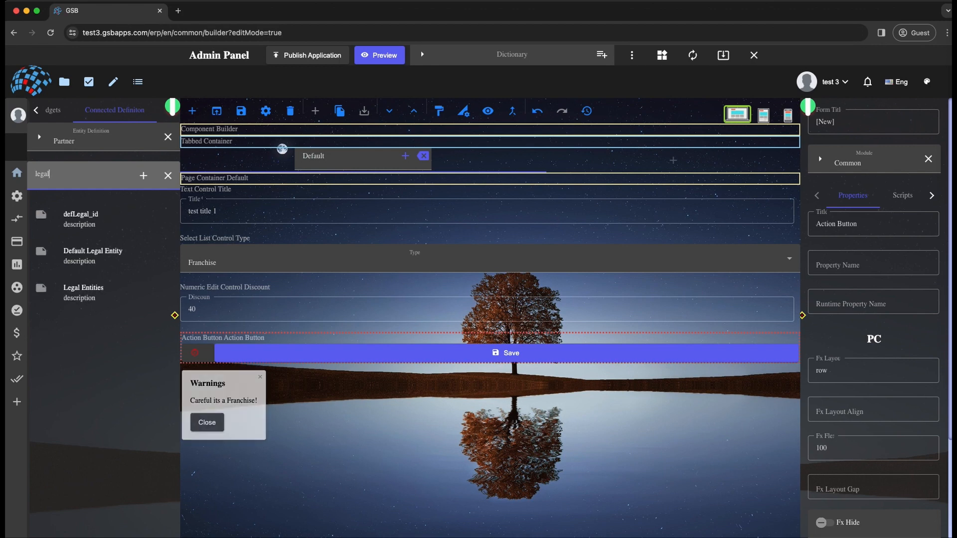
left_click_drag(73, 263, 271, 355)
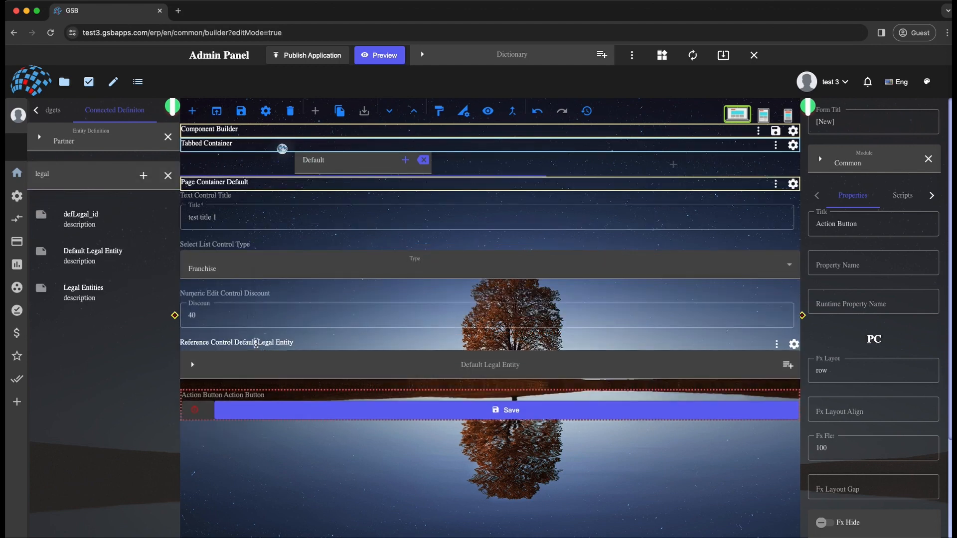
left_click(254, 342)
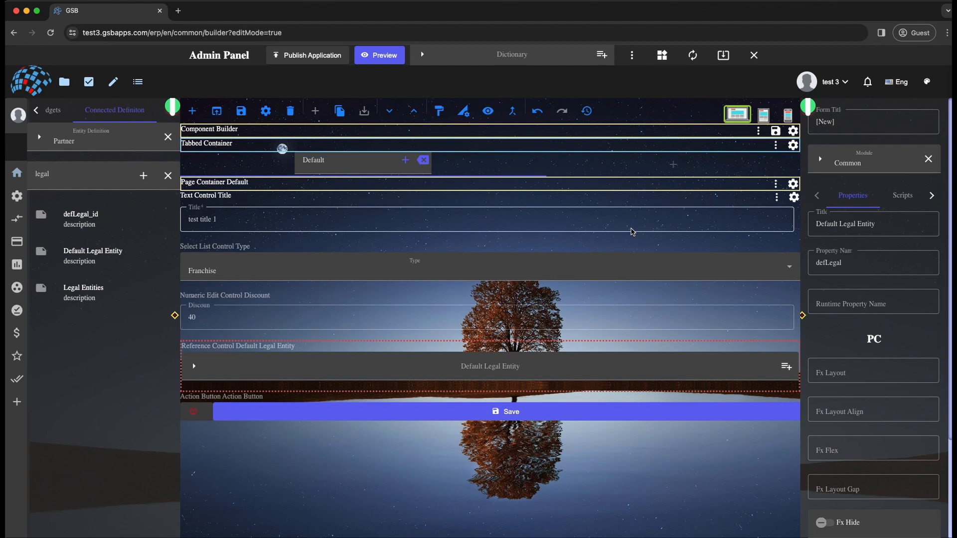
- Browse the legal entity records and choose Supplier Entity as the Default Legal Entity
left_click(786, 368)
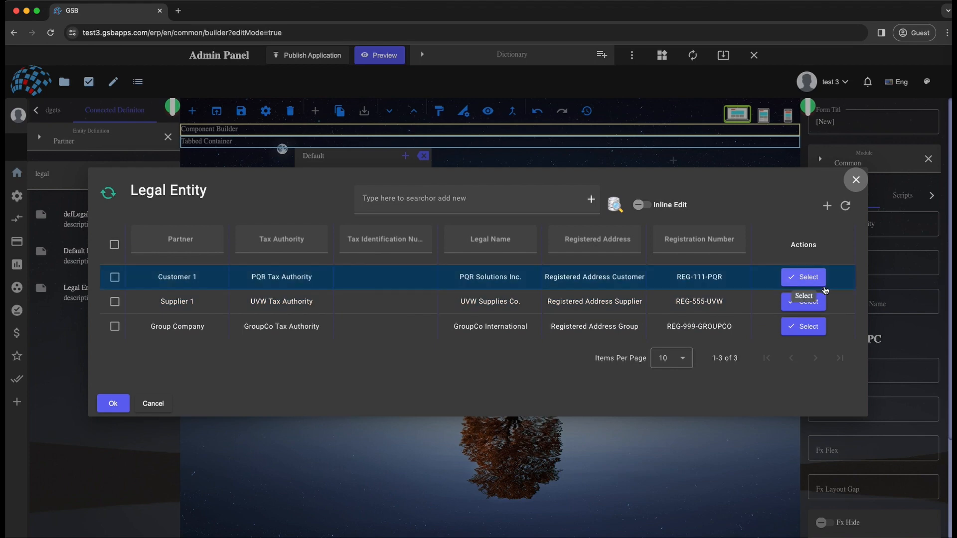
left_click(821, 283)
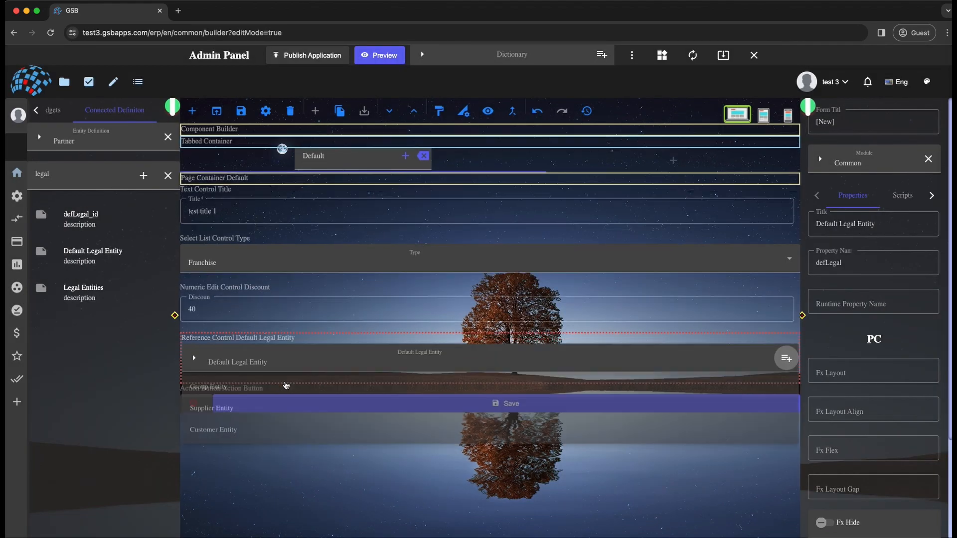
left_click(258, 413)
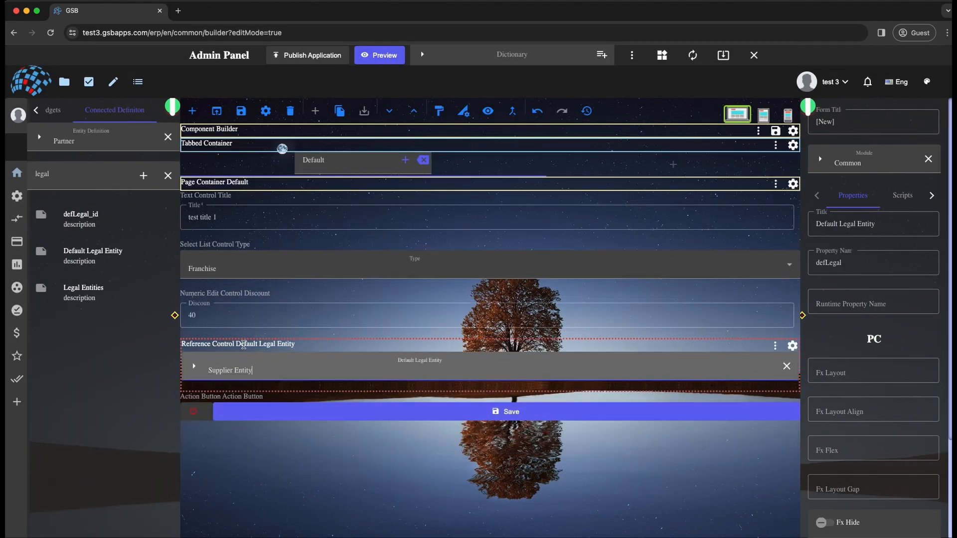
left_click(244, 344)
left_click(289, 454)
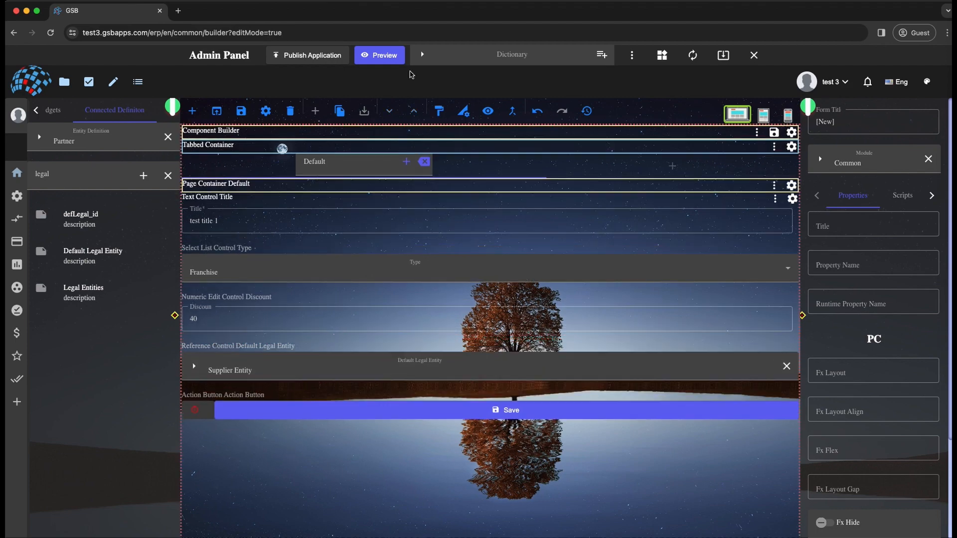
- Examine the defLegal object in the form's entity data, leaving the data unedited
left_click(488, 111)
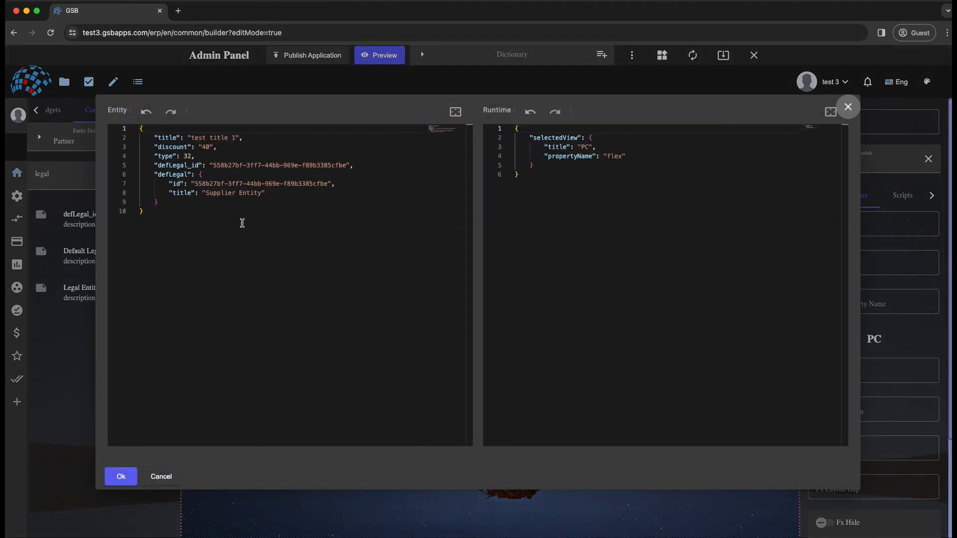
left_click_drag(167, 174, 187, 199)
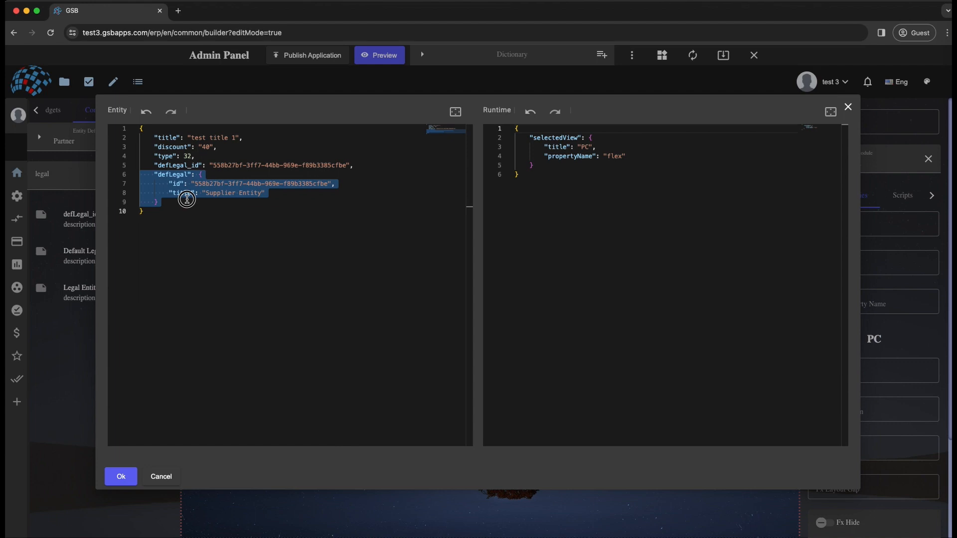
left_click(174, 202)
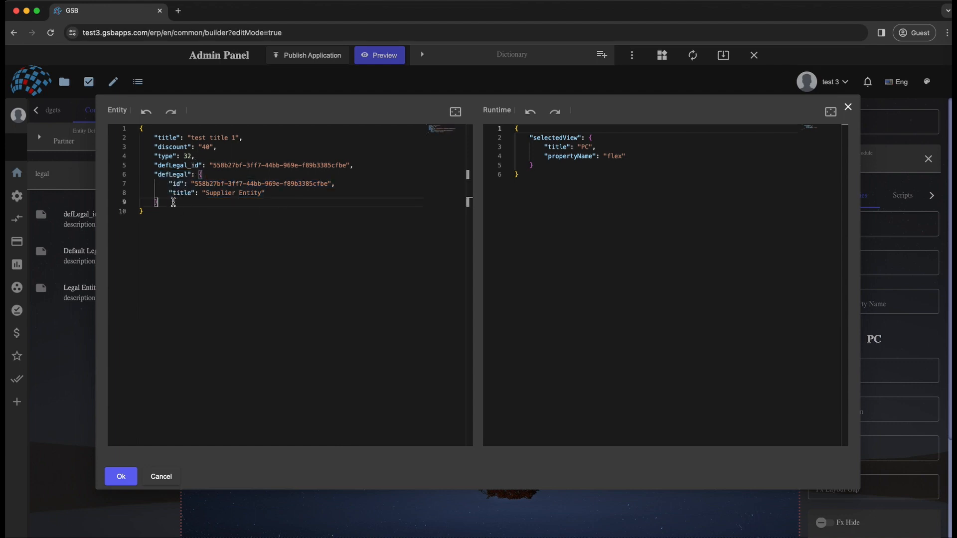
left_click_drag(174, 202, 168, 175)
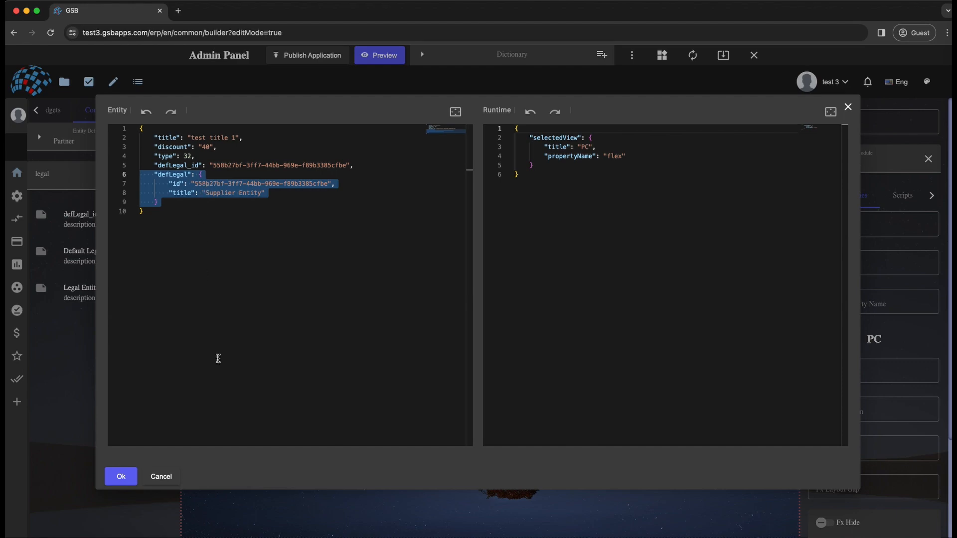
left_click(169, 478)
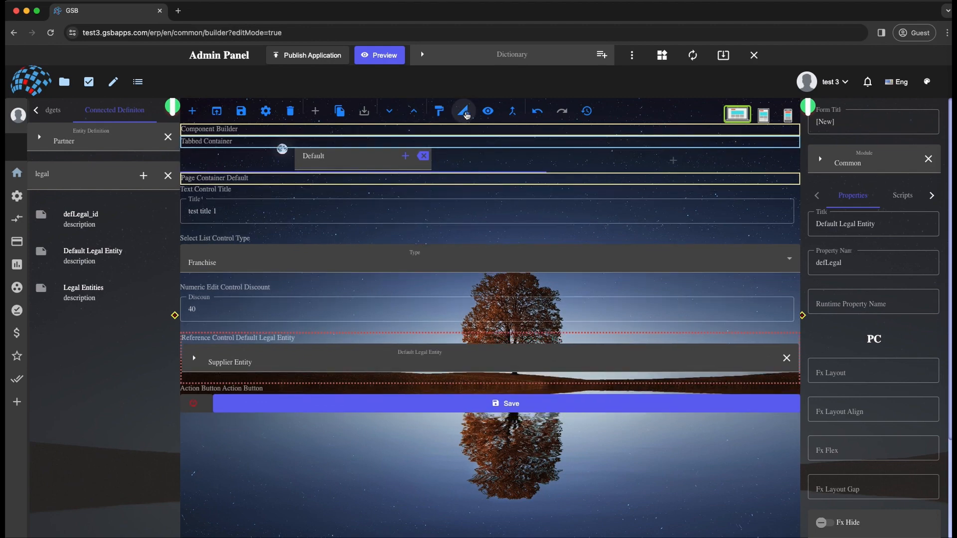
- Change the template of the Default Legal Entity control to Page Container
left_click(465, 114)
double_click(445, 278)
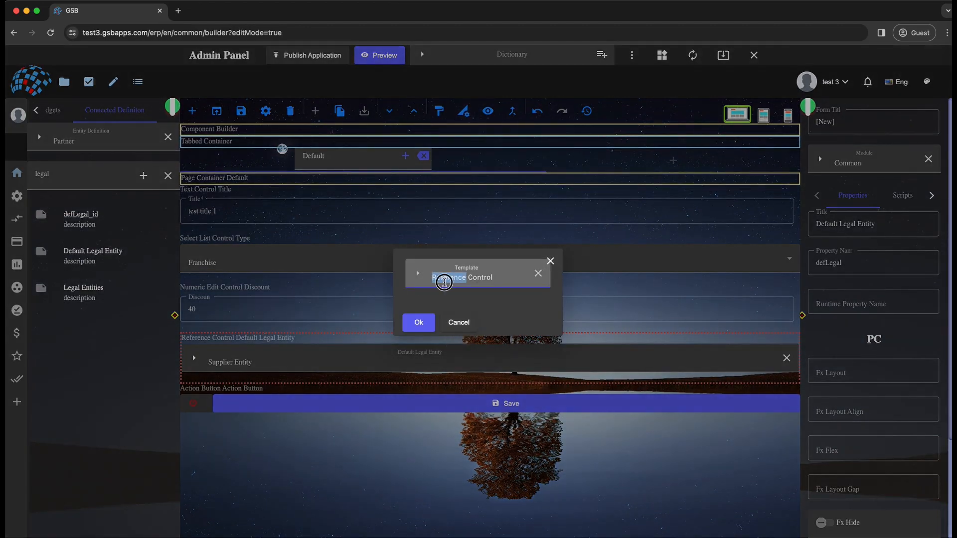
triple_click(444, 282)
type("p")
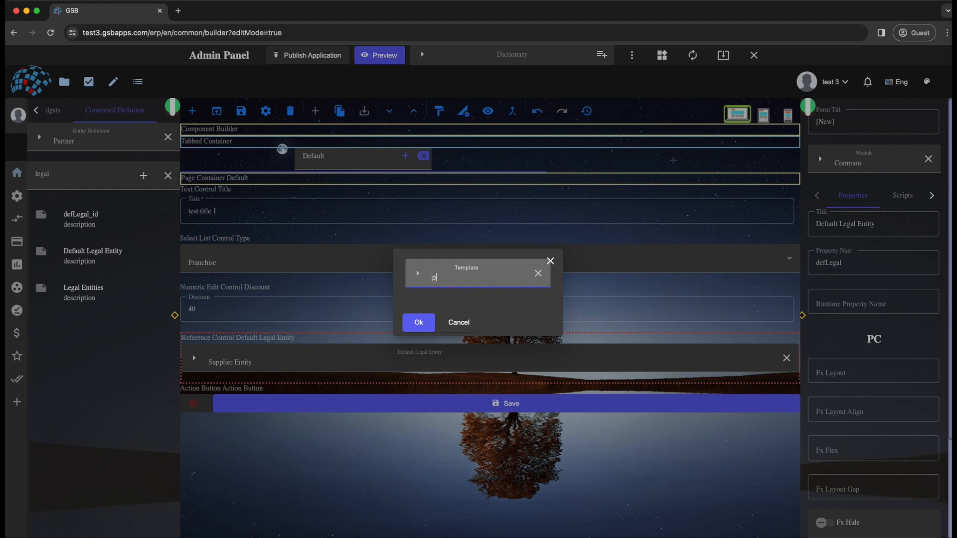
type("age con")
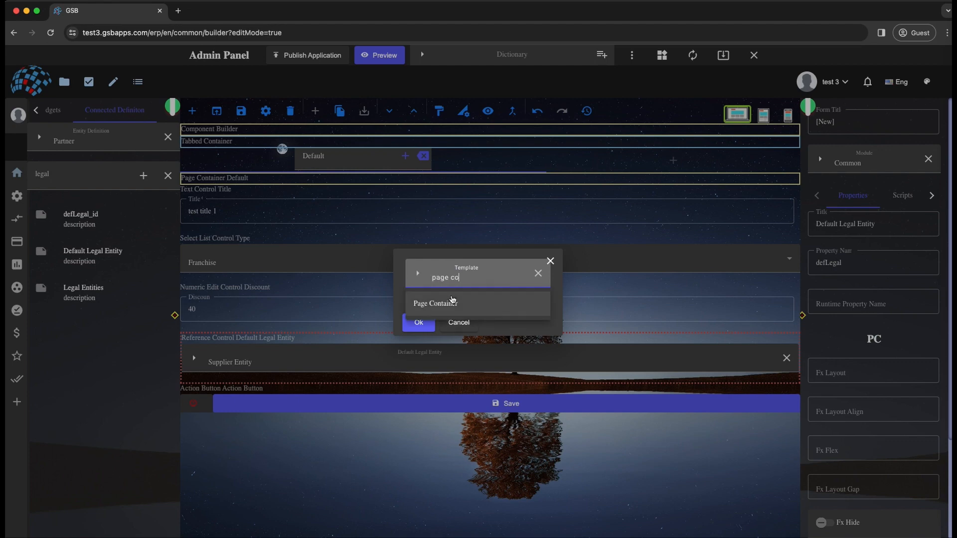
left_click(451, 302)
left_click(418, 327)
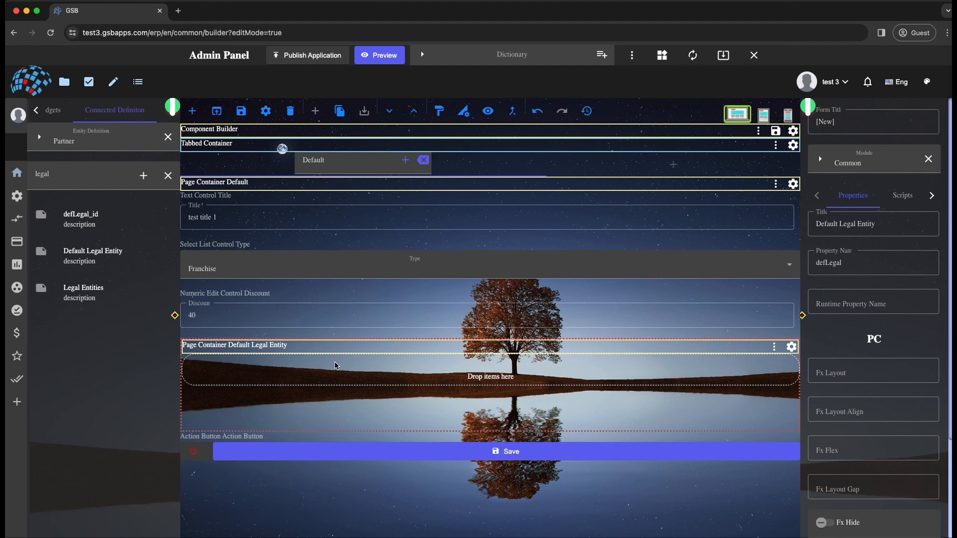
- Switch the connected entity definition from Partner to Legal Entity
double_click(90, 138)
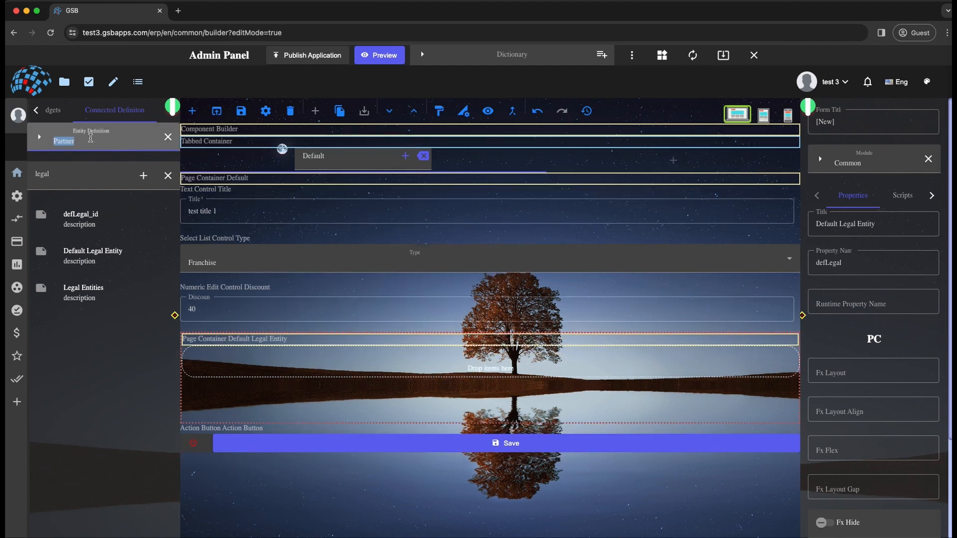
key("BackSpace")
left_click(98, 168)
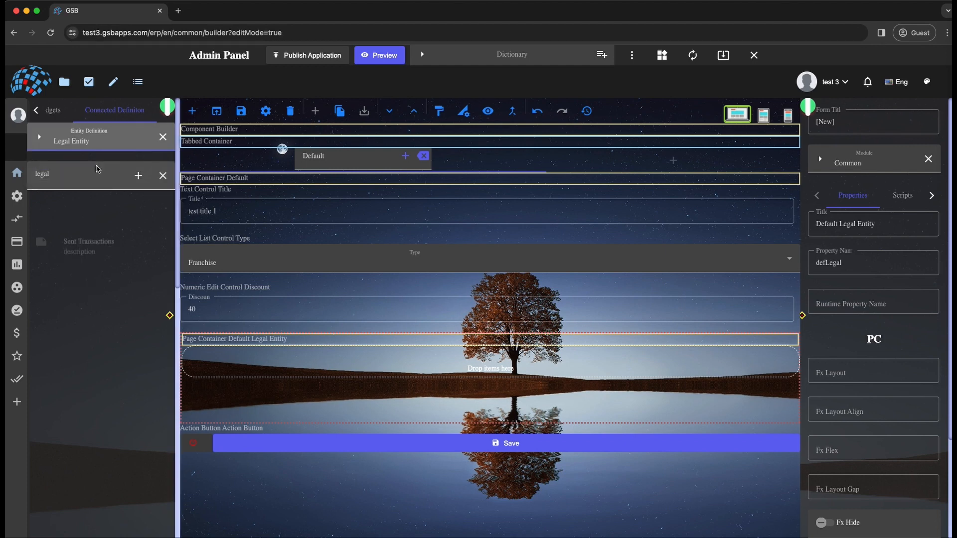
- Add the Title property inside the Default Legal Entity container and change the control's title to "Legal Title"
left_click(163, 176)
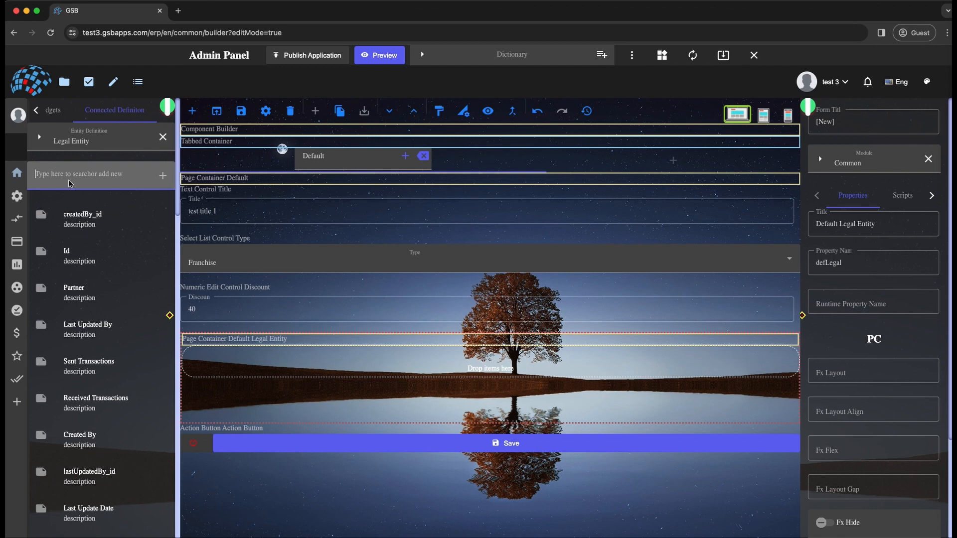
type("title")
left_click_drag(75, 212, 248, 442)
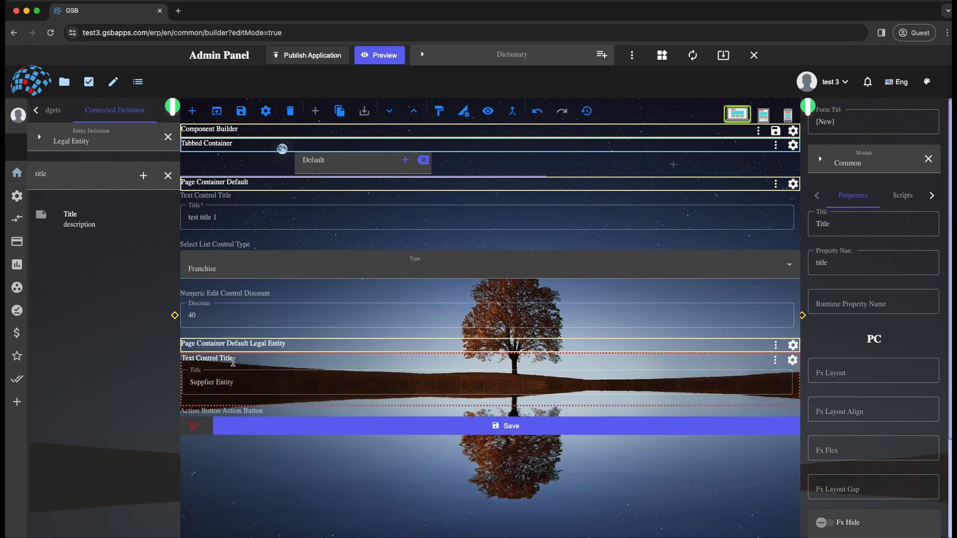
left_click(818, 224)
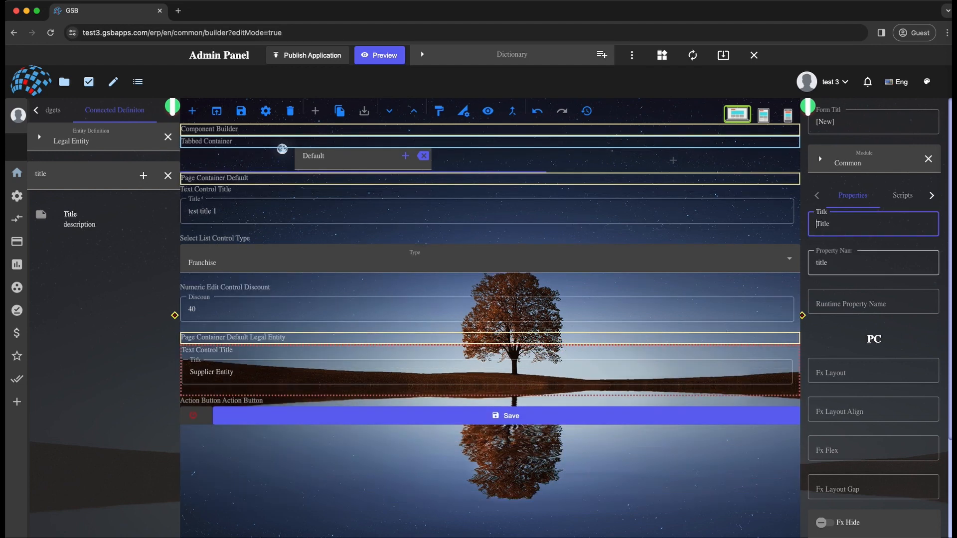
type("Legal")
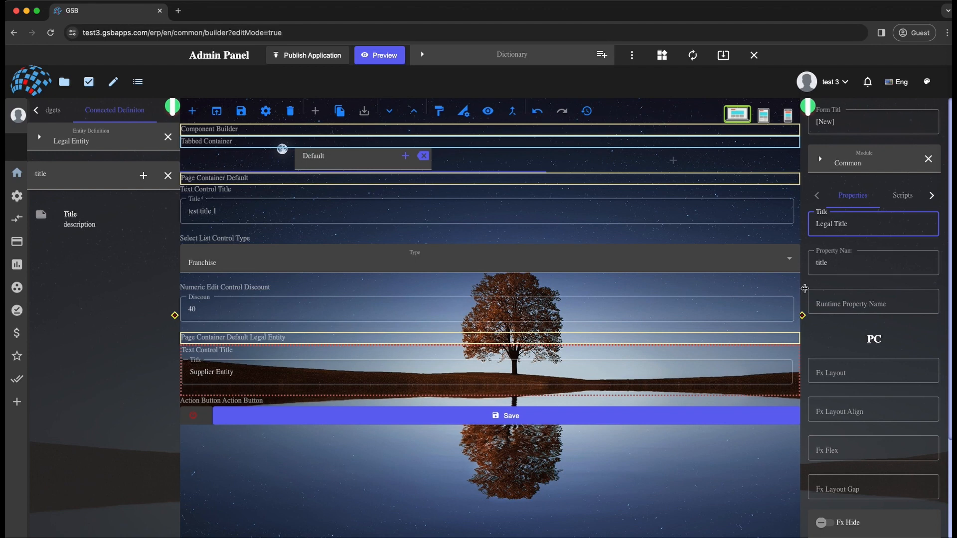
- Find the Registered Address property and add it below Legal Title in the Default Legal Entity container
double_click(61, 175)
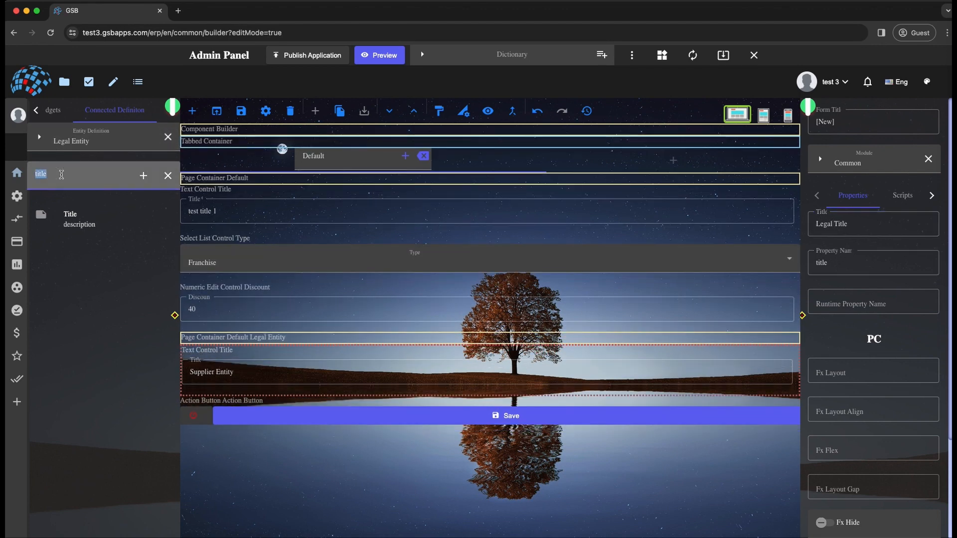
type("addre")
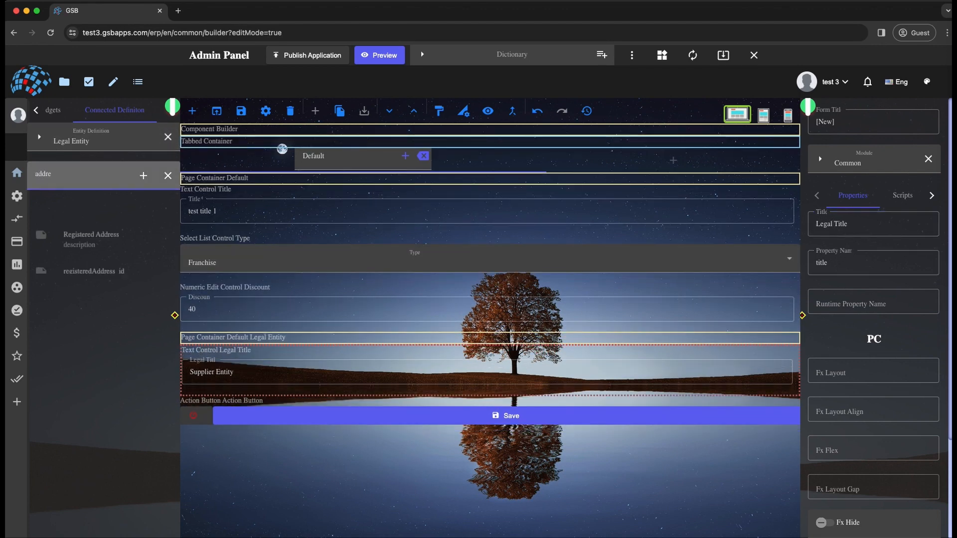
left_click_drag(92, 232, 252, 419)
left_click(246, 405)
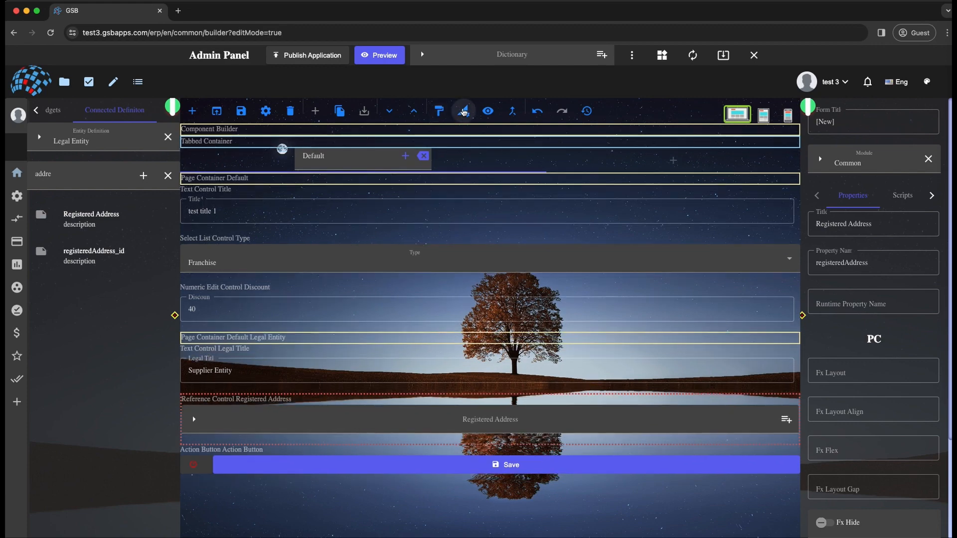
- Change the template of the Registered Address control to Page Container
left_click(463, 110)
left_click(455, 277)
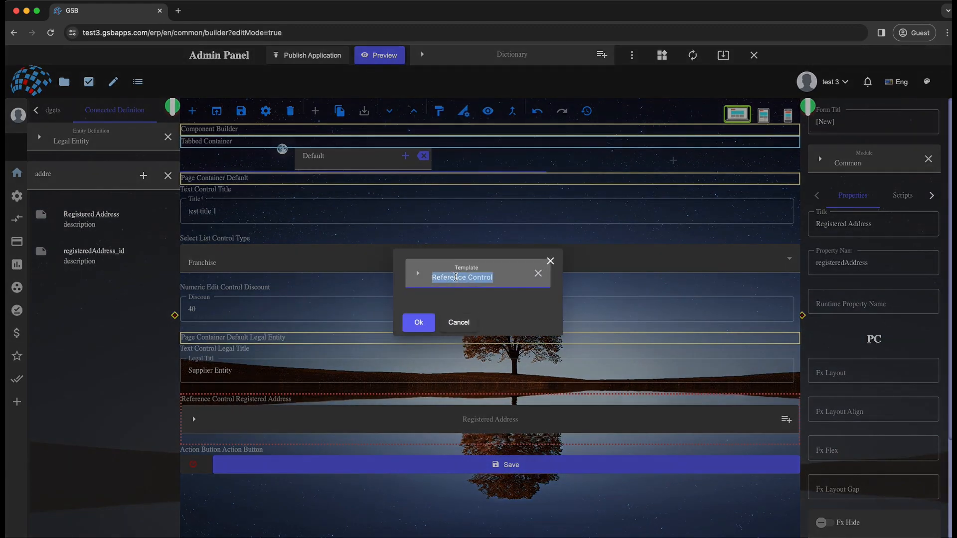
type("pğage")
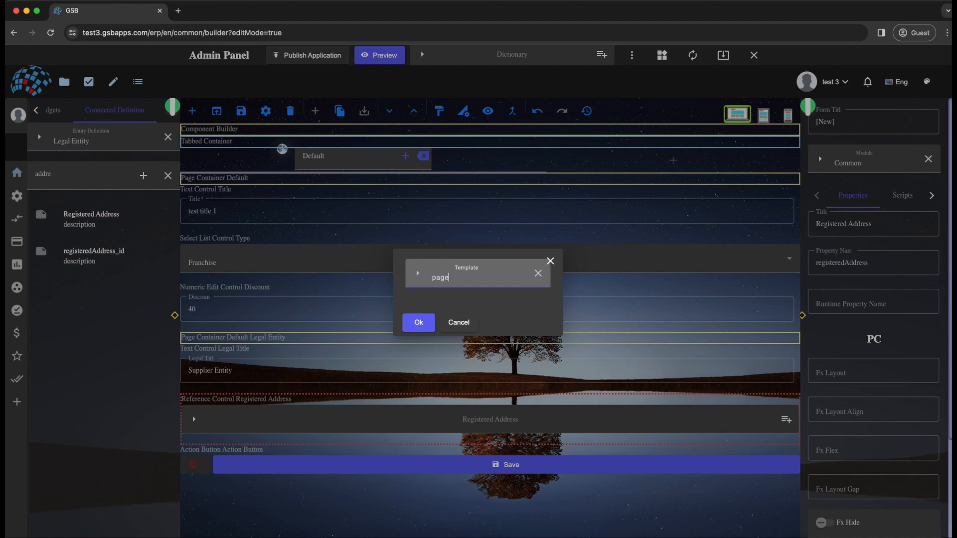
left_click(448, 324)
left_click(419, 322)
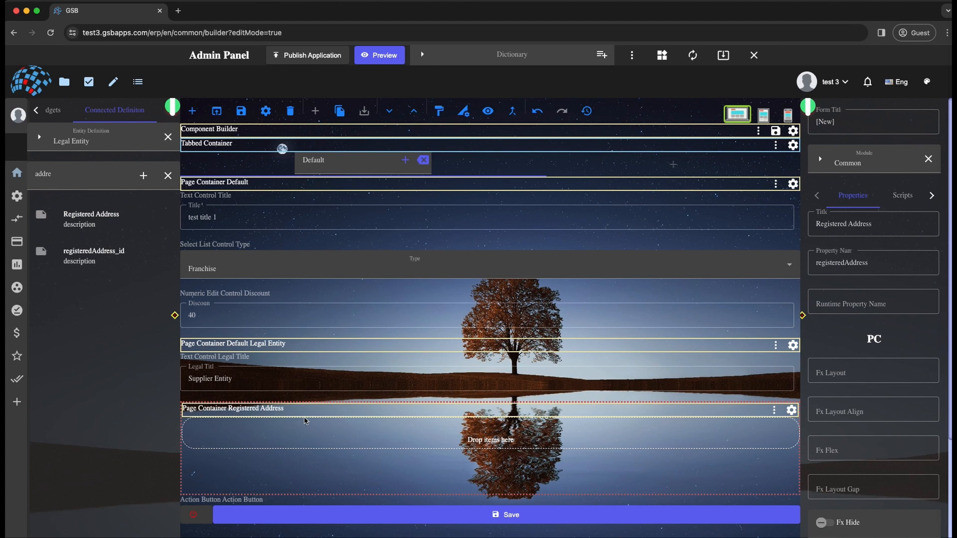
- Switch the connected entity definition to Address and add its Country property inside the Registered Address container
triple_click(89, 143)
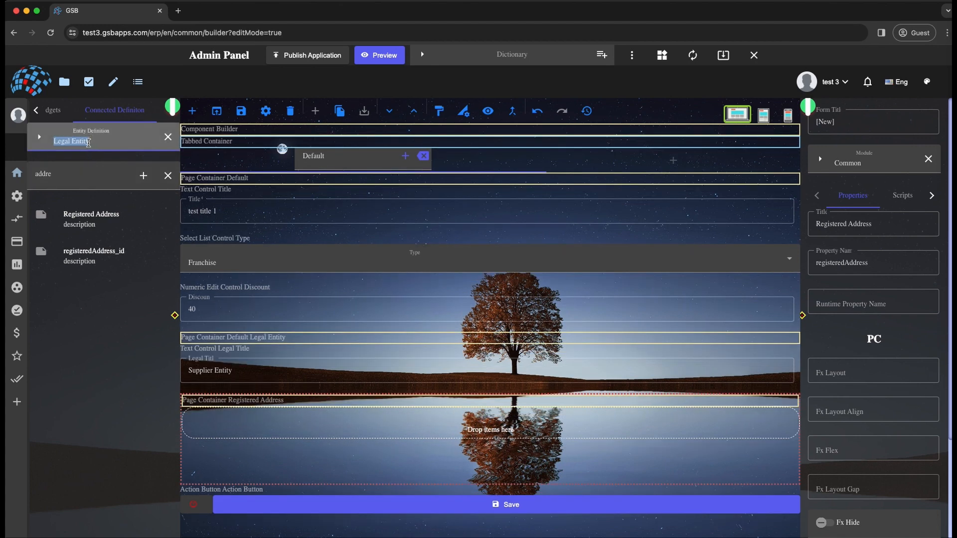
type("add")
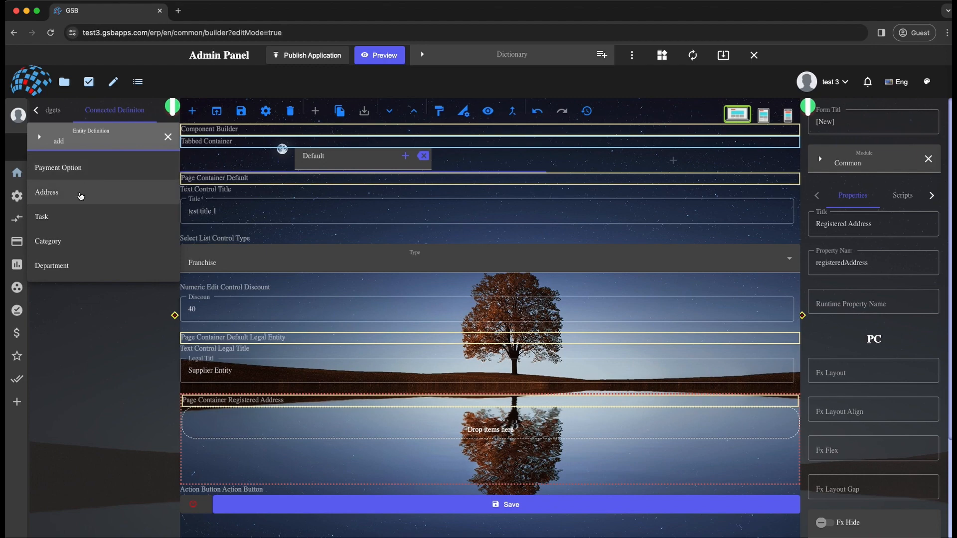
left_click(80, 194)
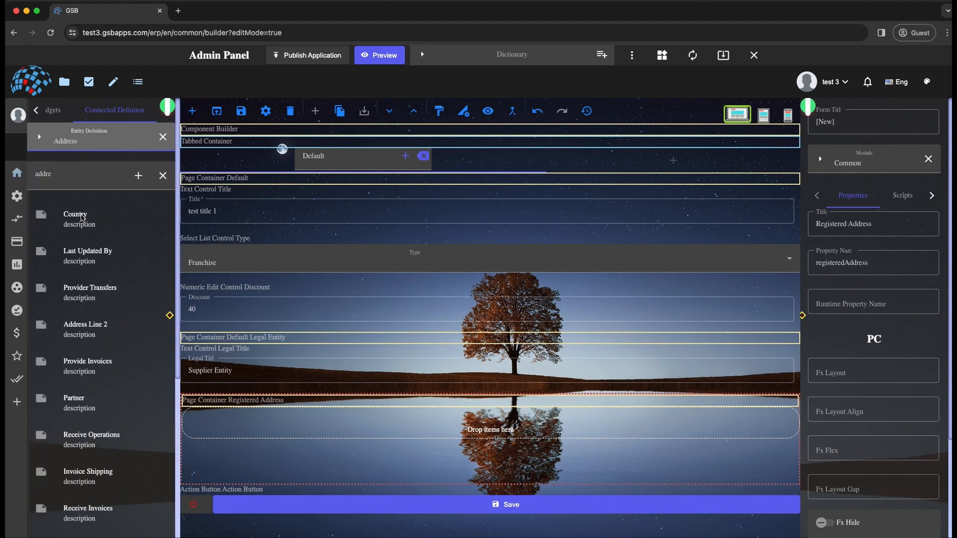
left_click_drag(75, 215, 222, 465)
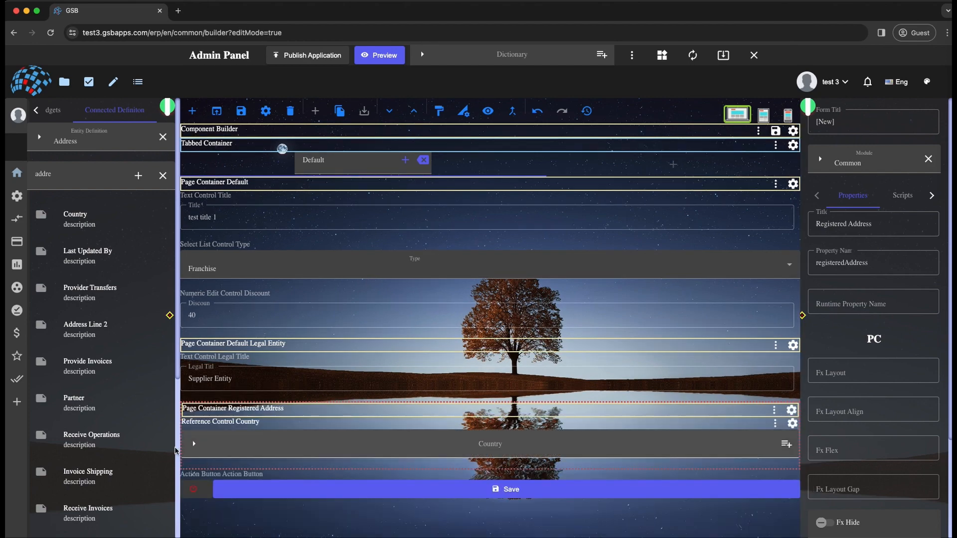
- Find the State property of Address and add it below Country in the Registered Address container
double_click(72, 178)
key("ctrl+a")
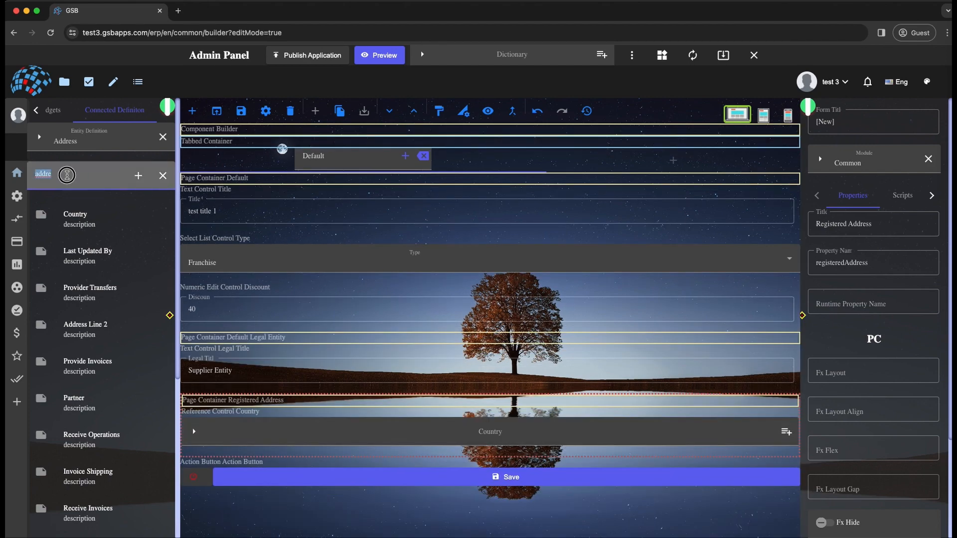
key("BackSpace")
type("state")
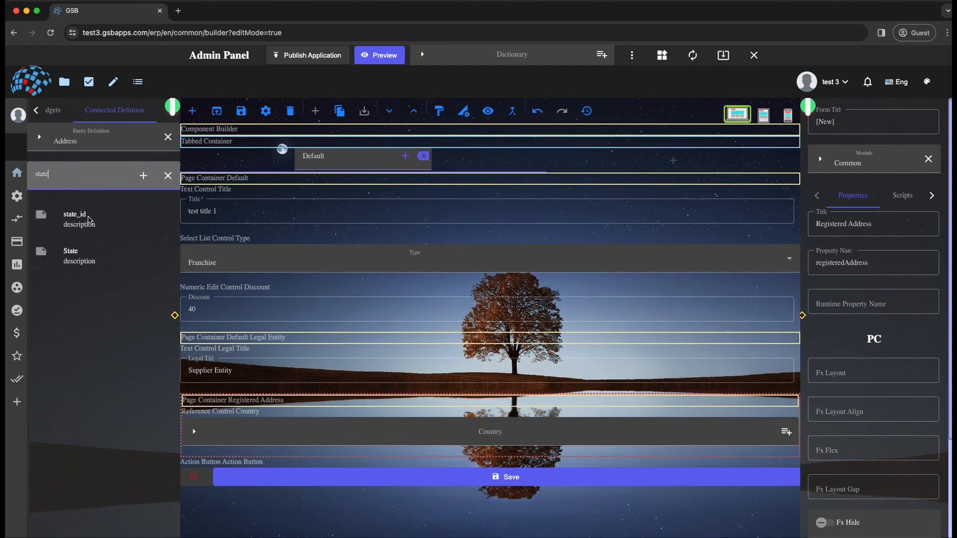
left_click_drag(121, 287, 275, 461)
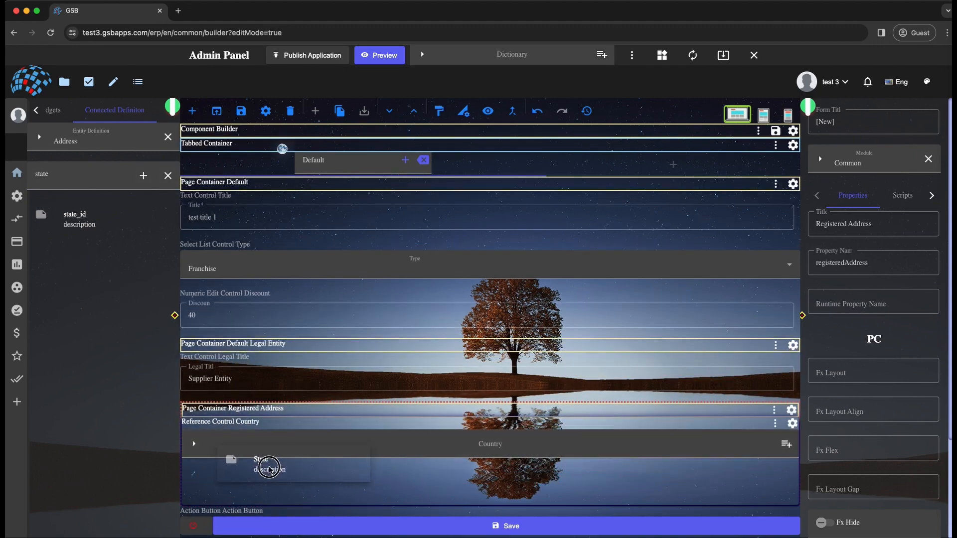
- Pick Tunisia as the value of the Country control in the Registered Address container
left_click(272, 425)
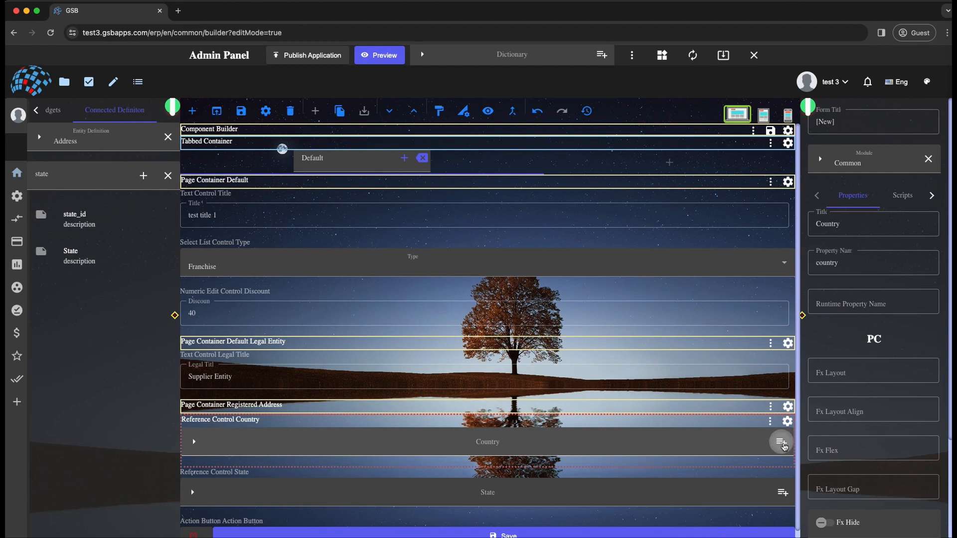
left_click(781, 443)
left_click(892, 214)
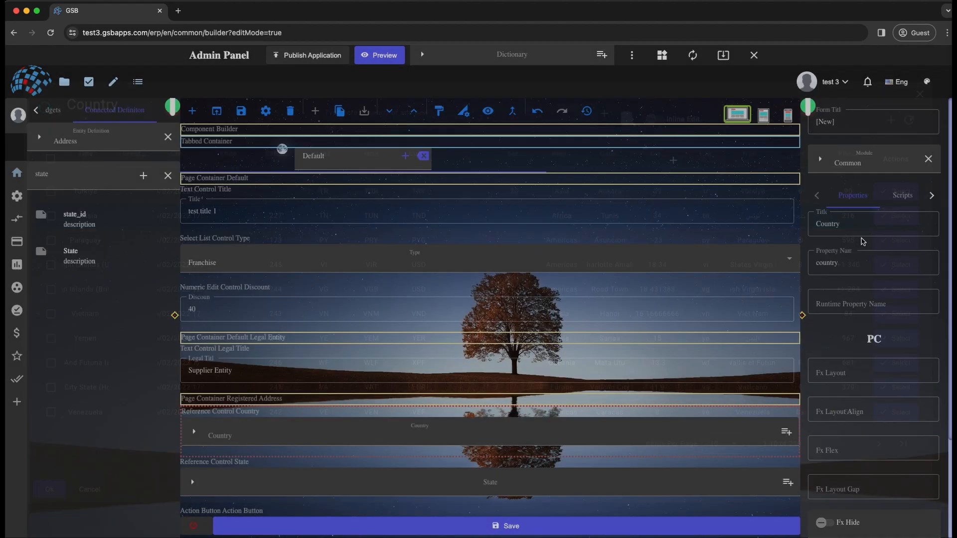
- Examine the form's entity and runtime JSON for how the selected country is stored under the registered address, and close it without changes
left_click(296, 129)
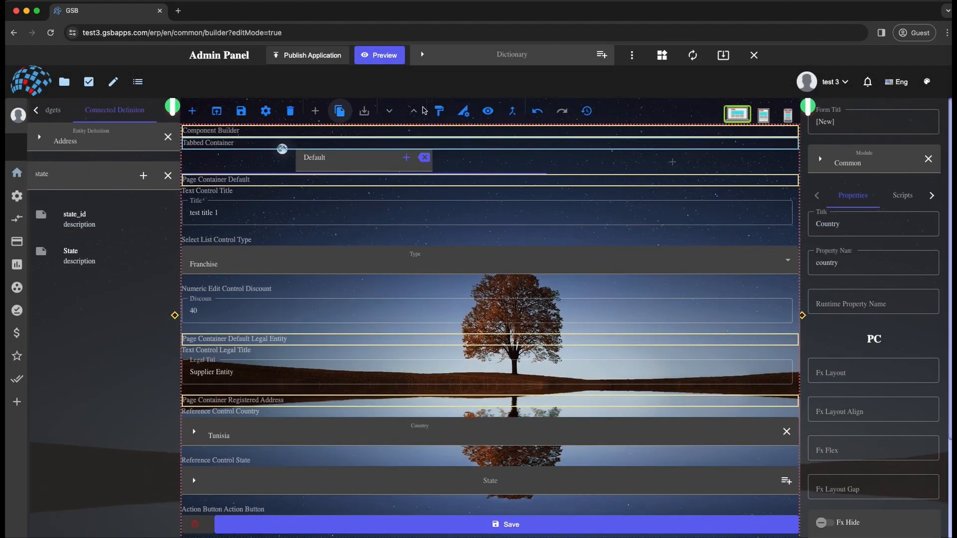
left_click(496, 116)
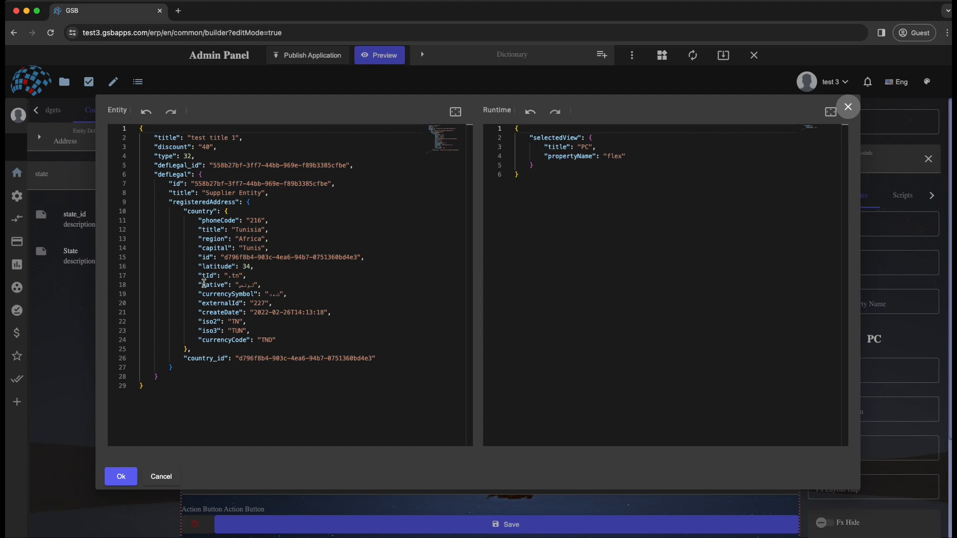
left_click(159, 477)
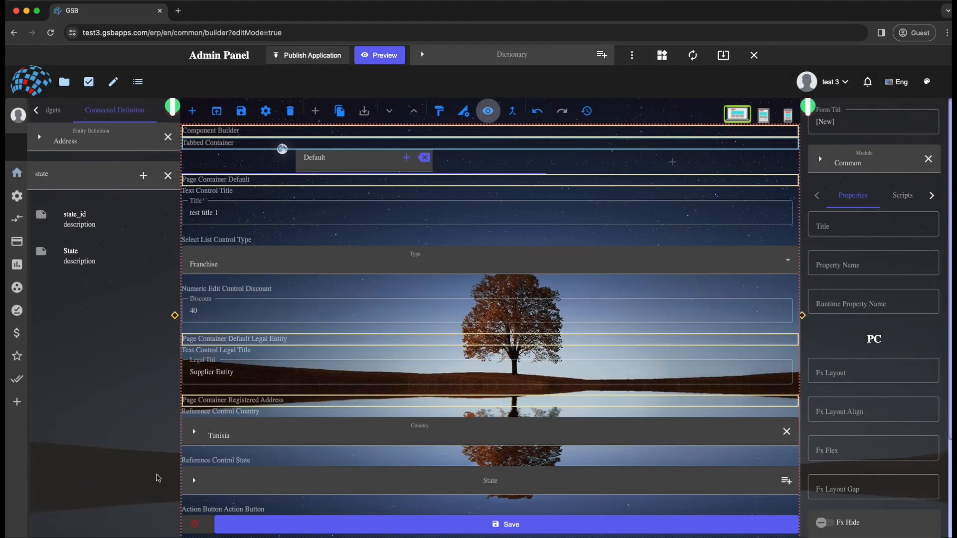
- Examine the list of states offered by the State control and close it without choosing one
scroll(301, 430, "down", 1)
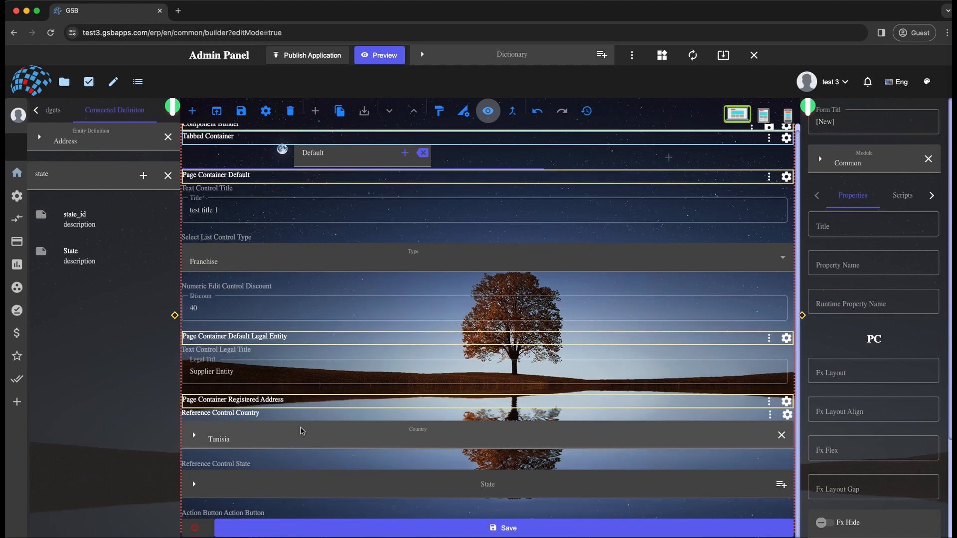
left_click(288, 464)
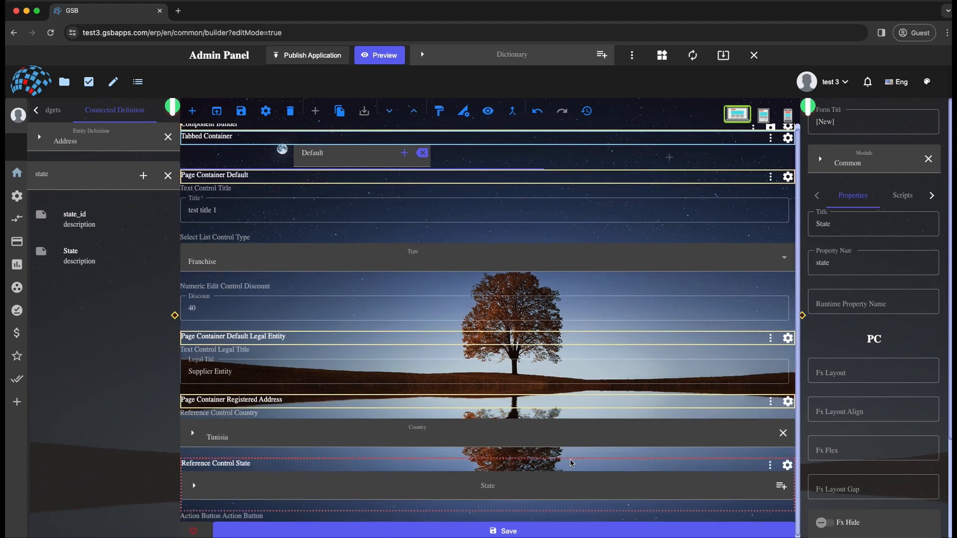
left_click(780, 486)
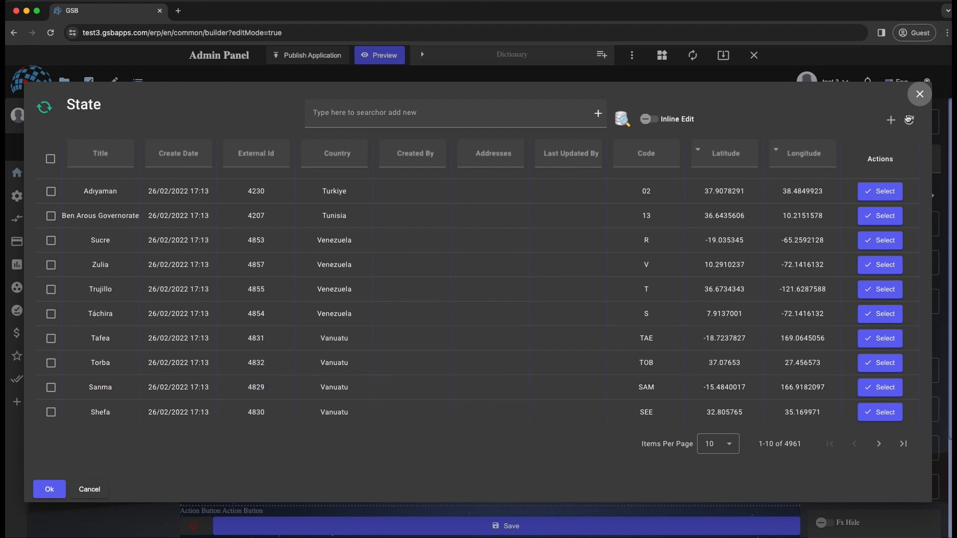
left_click(919, 94)
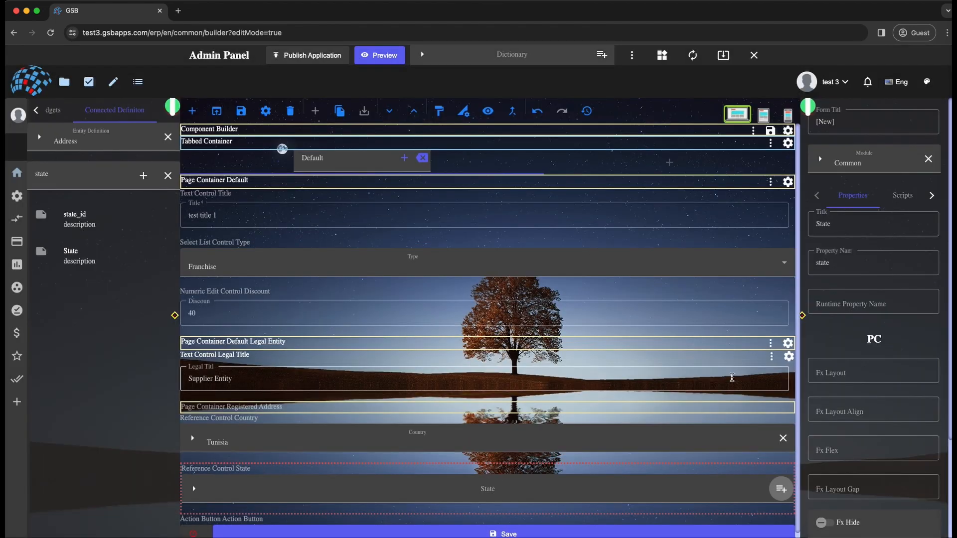
- Open the State control's query settings and set the query's data table to the State entity definition
left_click(788, 471)
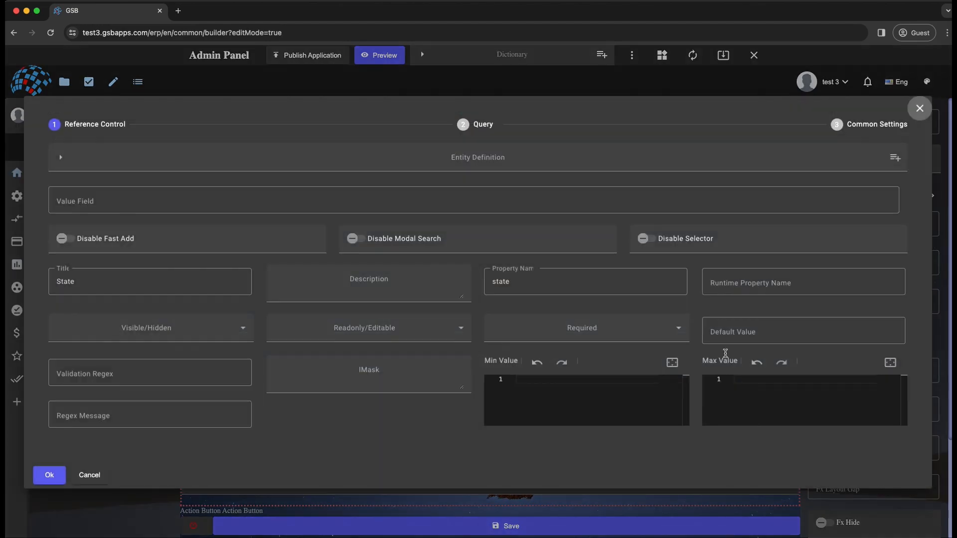
left_click(481, 124)
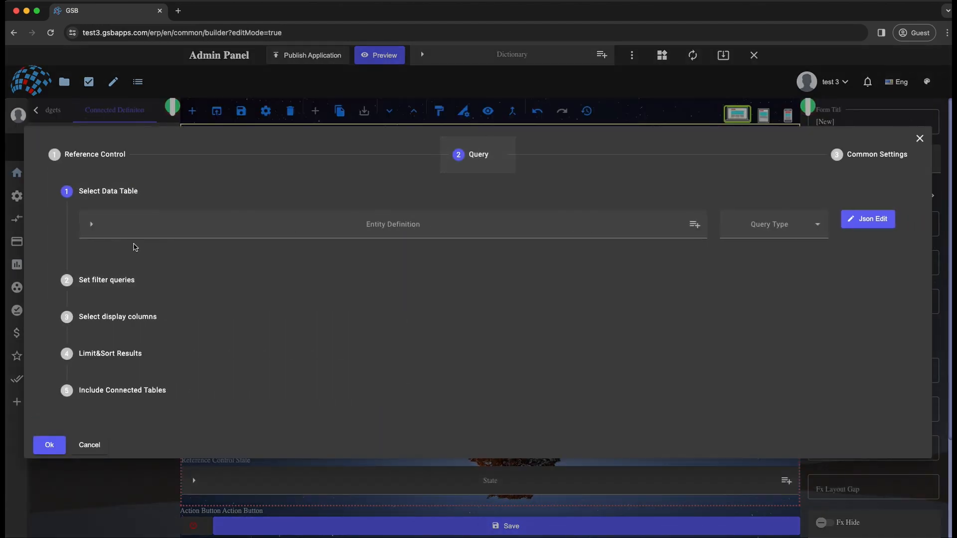
left_click(135, 228)
type("state")
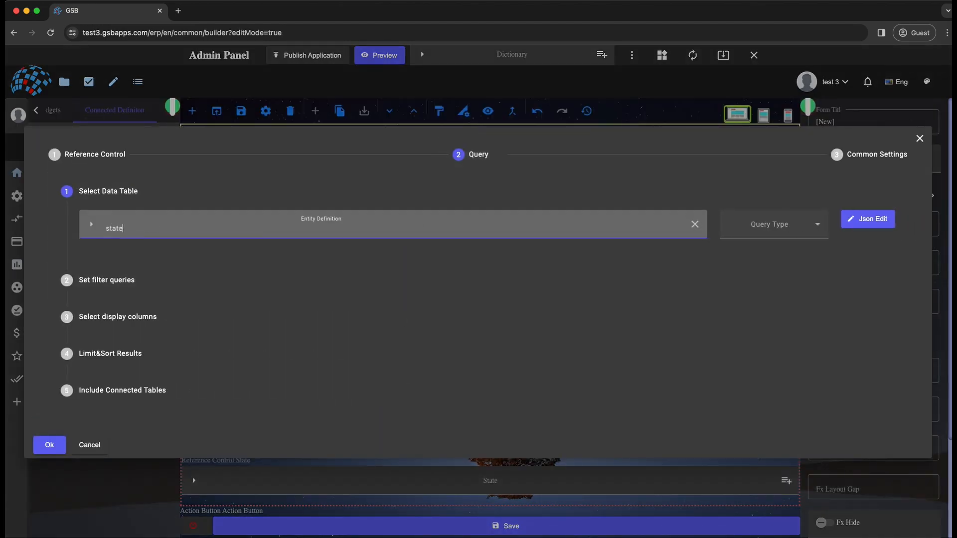
left_click(125, 253)
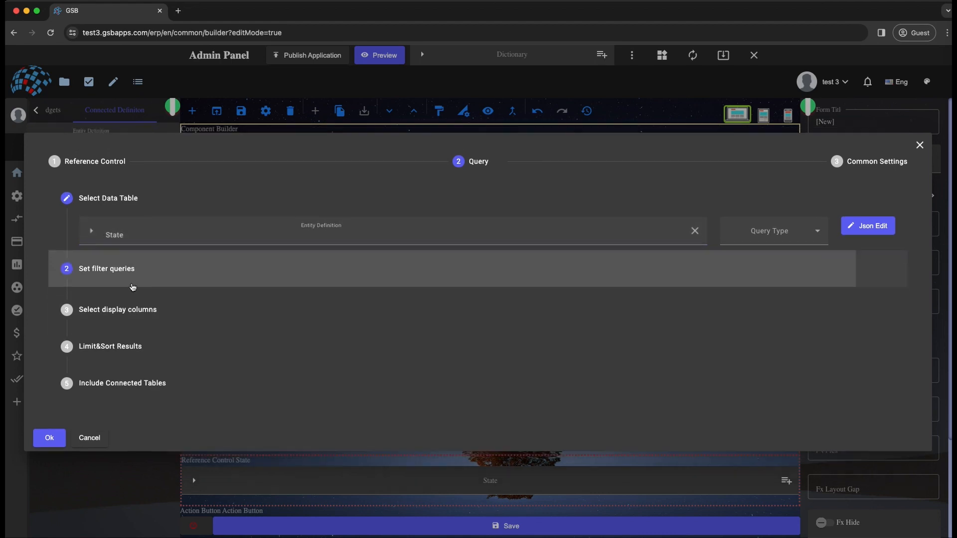
- Add a query filter on country_id with the value script entity.country_id and confirm the State control's settings
left_click(487, 261)
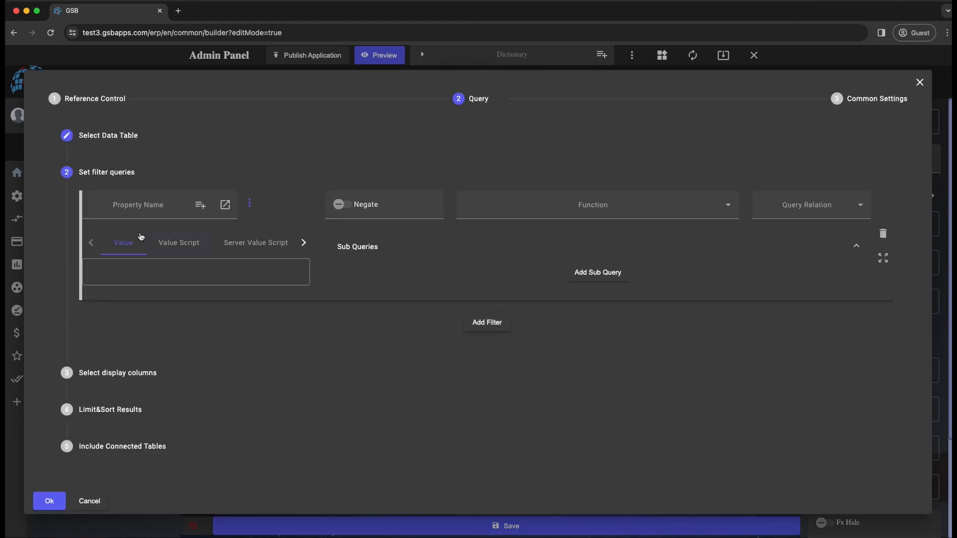
left_click(141, 206)
type("co")
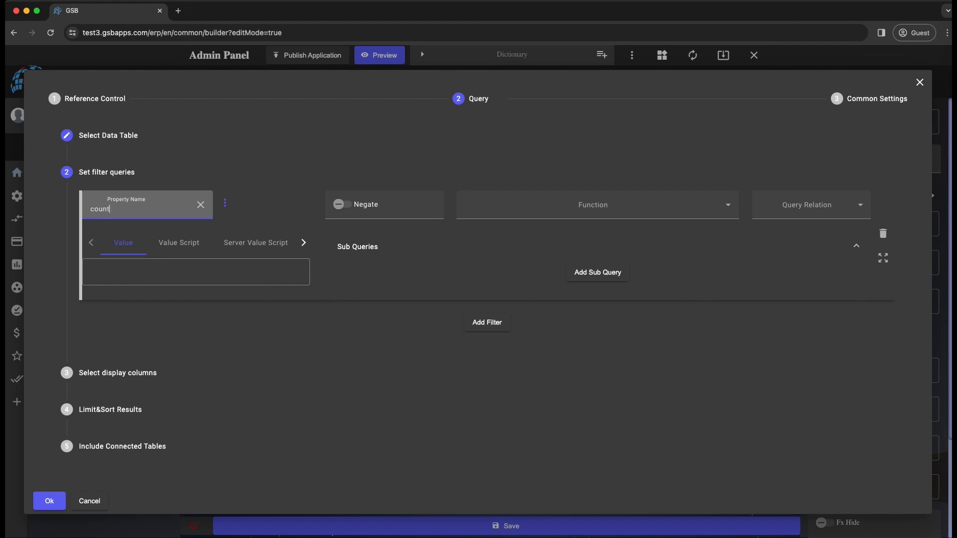
type("unt")
left_click(143, 257)
left_click(178, 242)
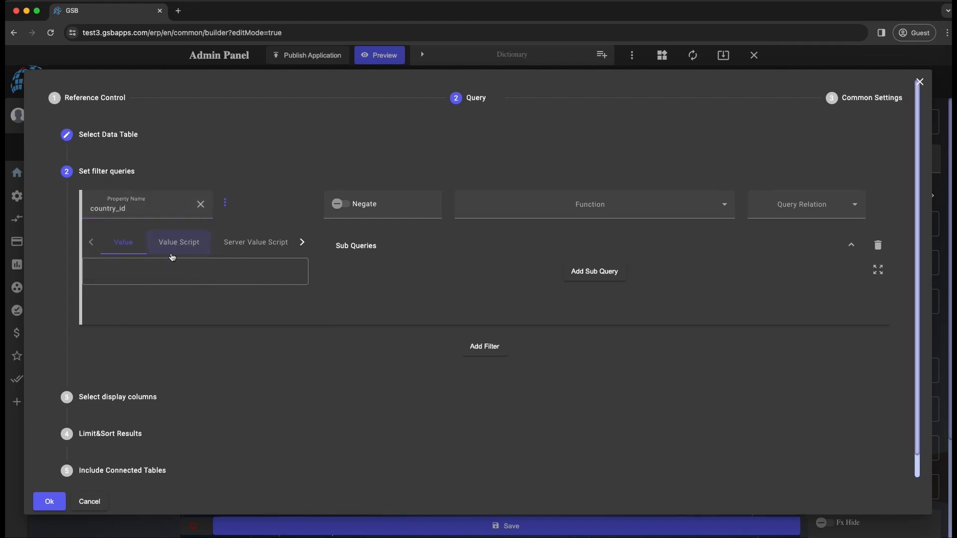
left_click(139, 289)
type("en")
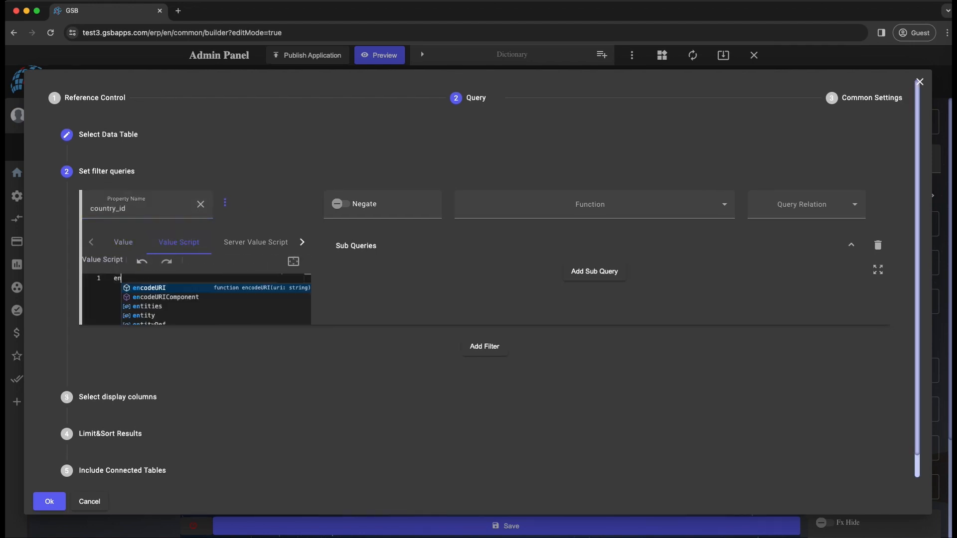
type("tity.country_id")
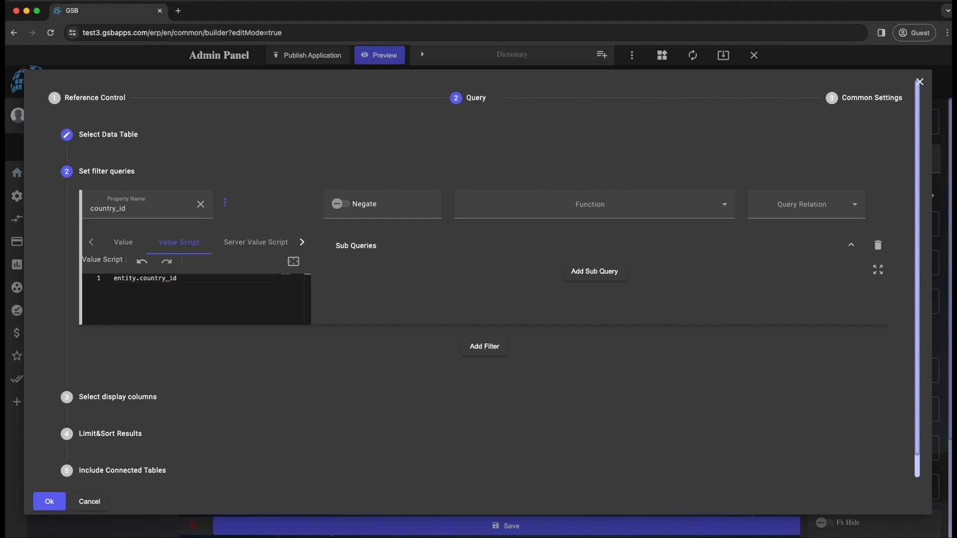
left_click(49, 502)
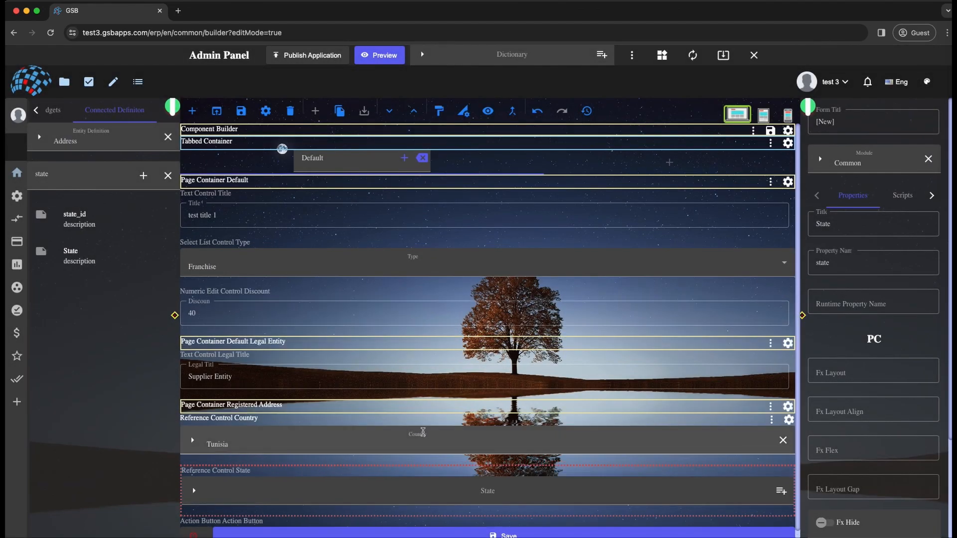
- Check the State choices offered for Tunisia, and set Country to Turkiye and State to Trabzon
left_click(781, 494)
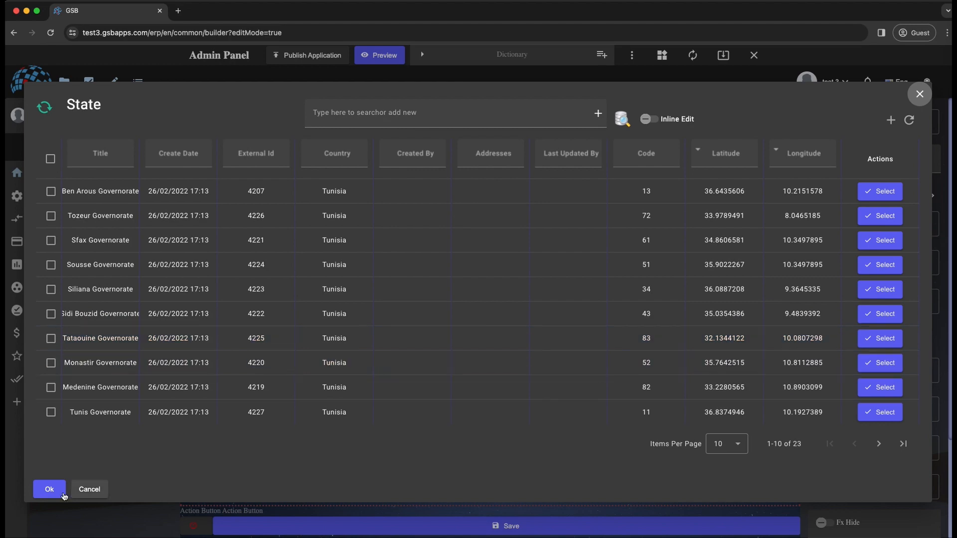
left_click(90, 489)
left_click(273, 438)
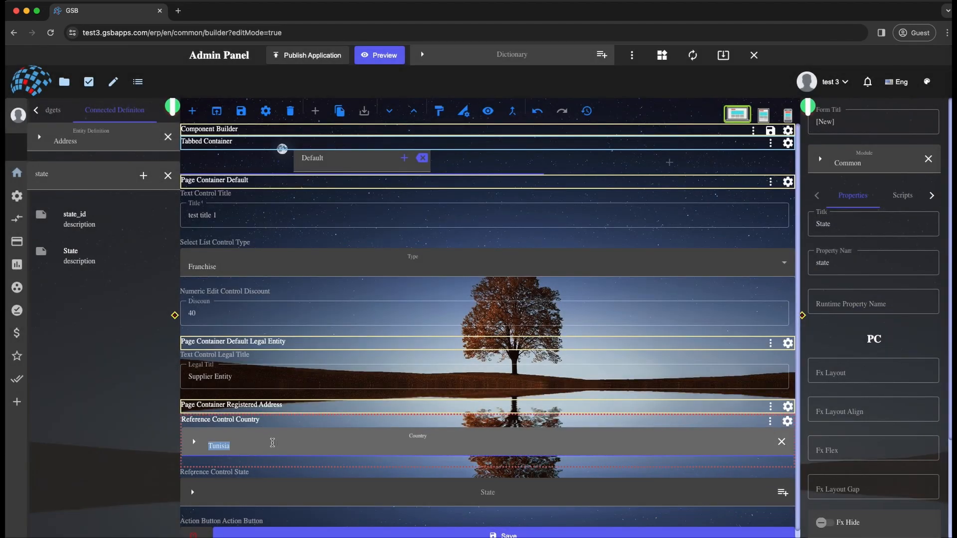
type("turk")
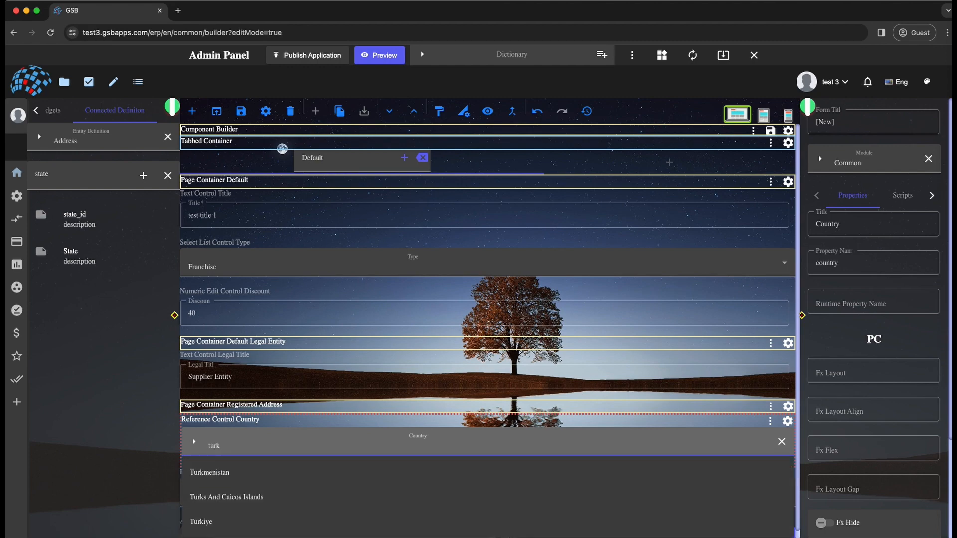
left_click(250, 519)
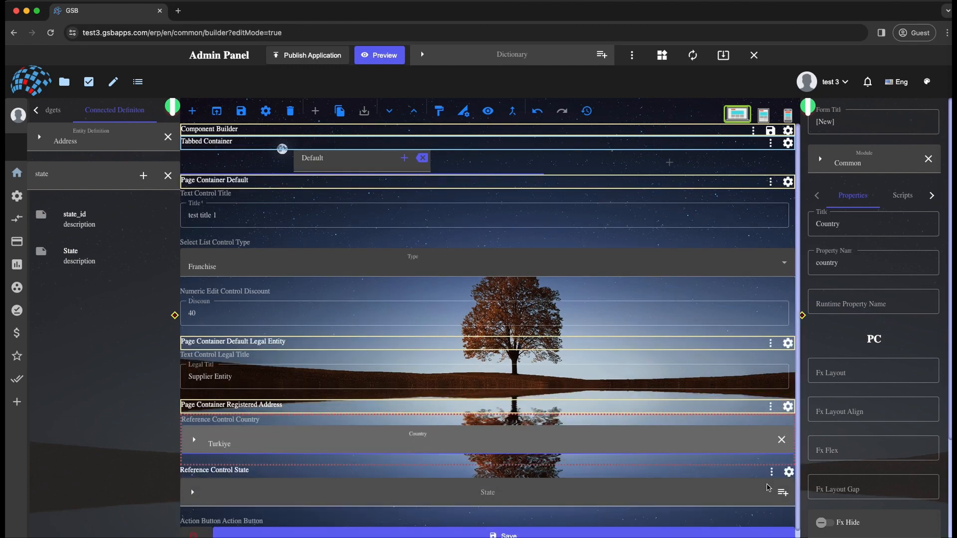
left_click(783, 486)
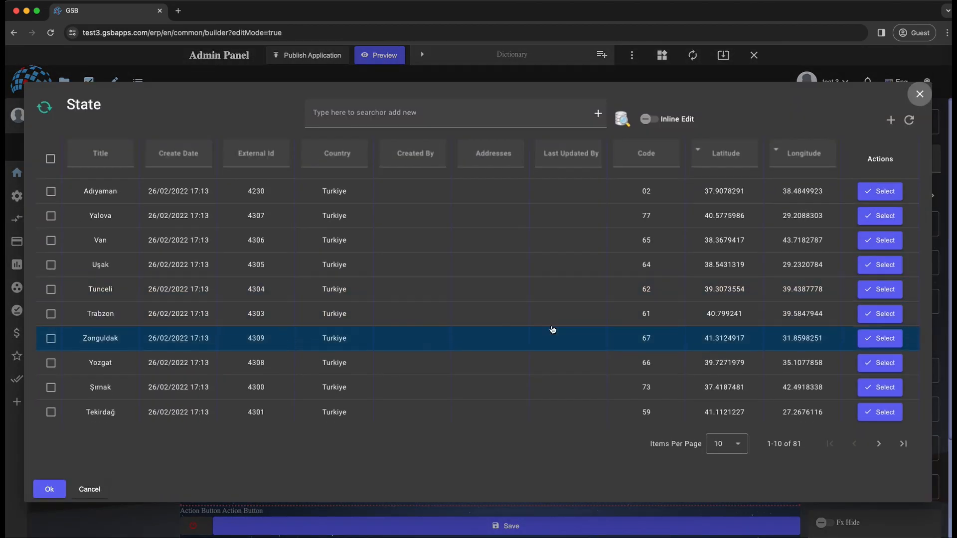
left_click(877, 314)
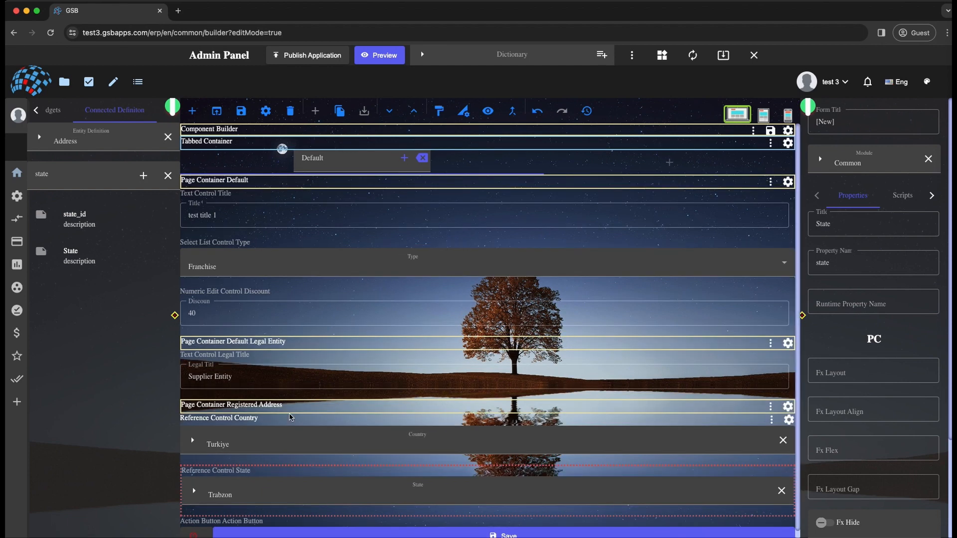
- Set the Registered Address container's Fx Layout to row and its Fx Layout Gap to 25px for the PC view
left_click(283, 405)
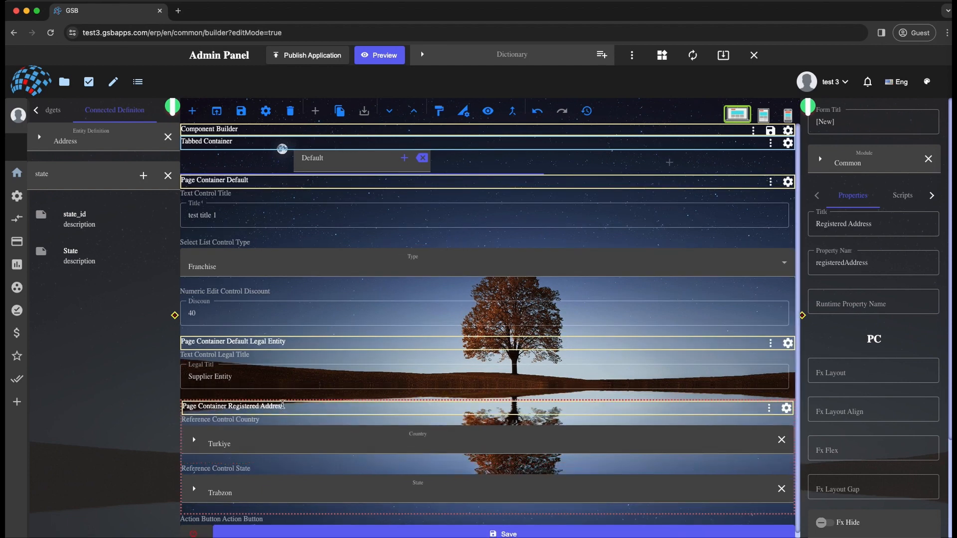
left_click(859, 370)
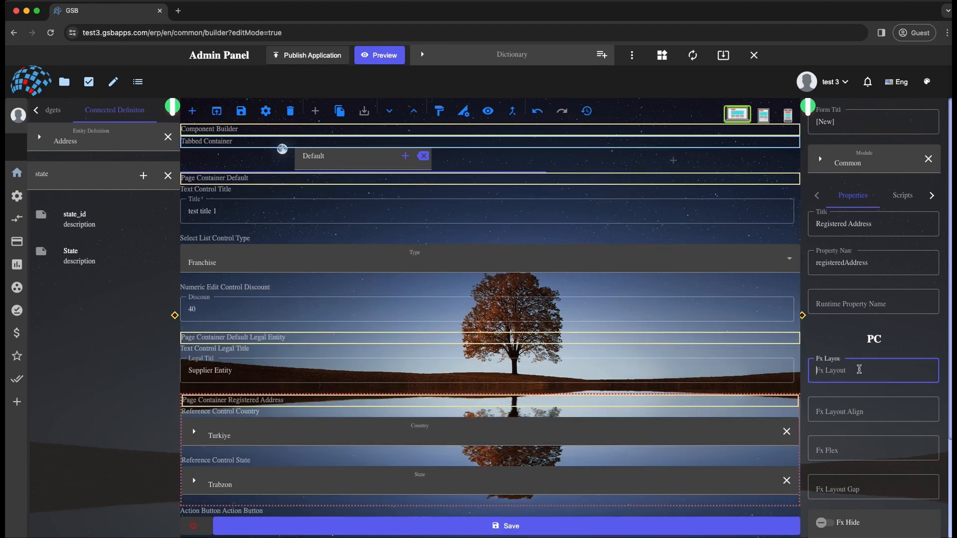
type("row")
key("Tab")
key("Tab")
key("Tab")
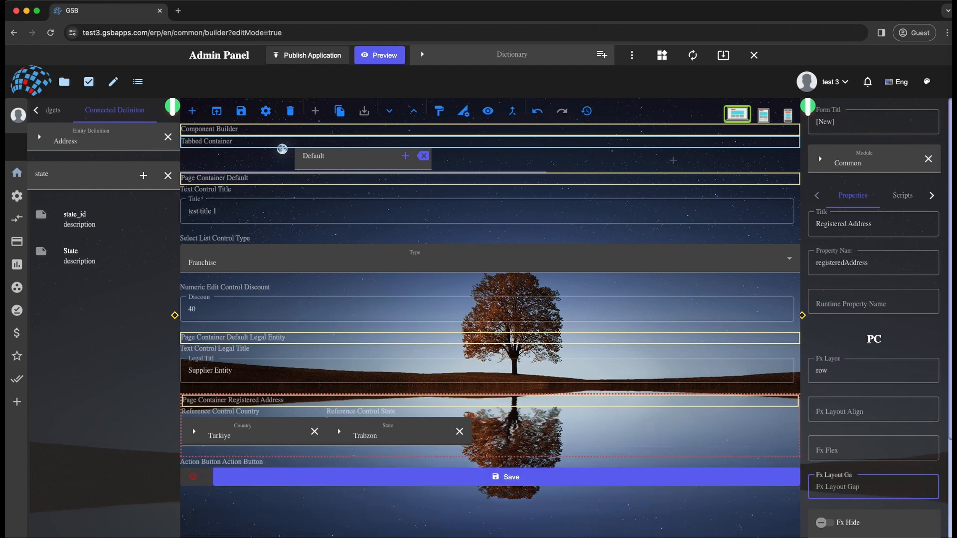
type("25")
left_click(581, 421)
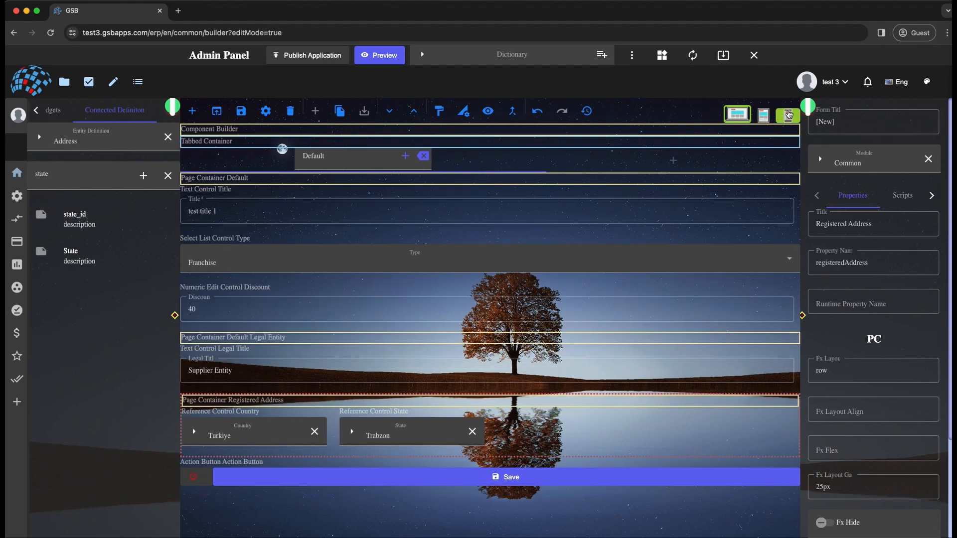
- Switch the form builder to the Mobile Phone view and examine the Country and State controls in the Registered Address container
left_click(787, 115)
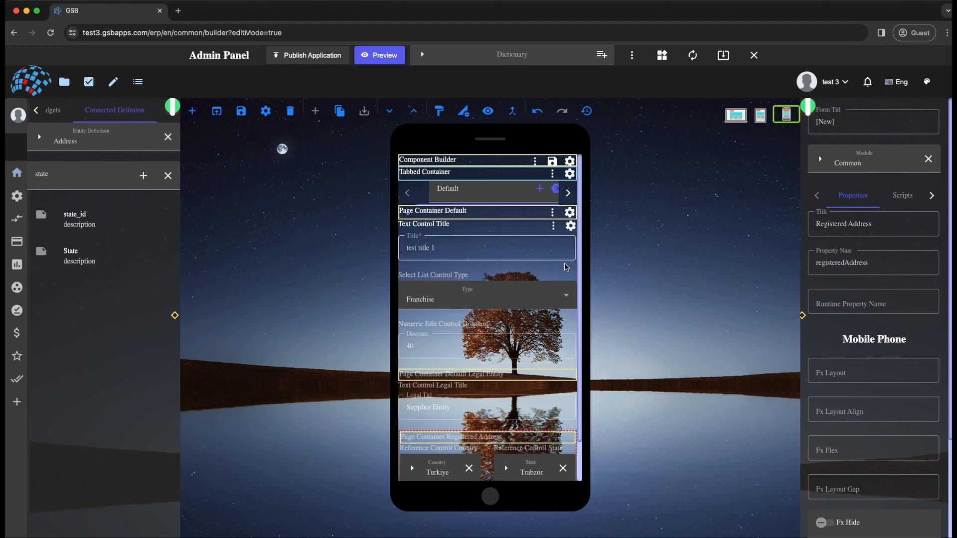
scroll(503, 304, "down", 2)
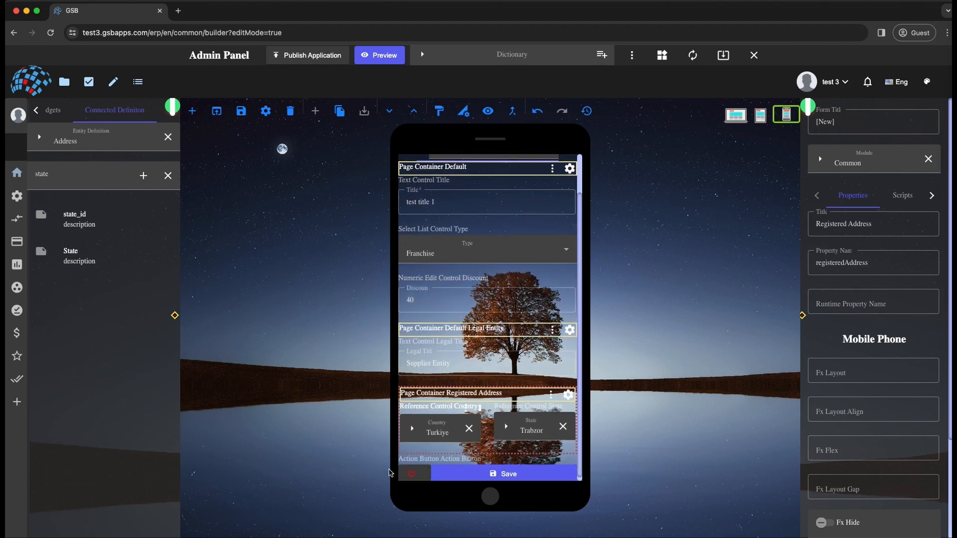
left_click(504, 470)
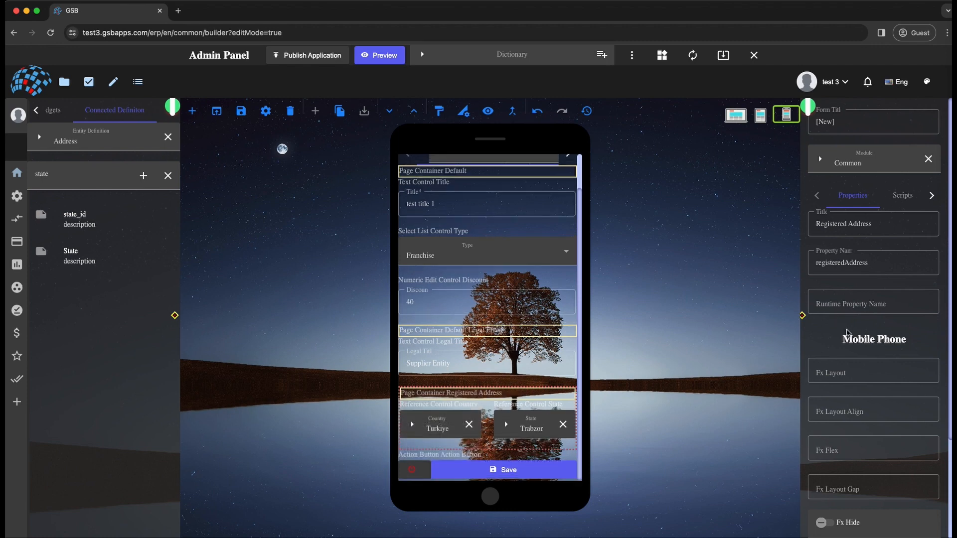
- Set the Registered Address container's Fx Layout to column for the Mobile Phone view, and return to the PC view
left_click(857, 372)
type("colu")
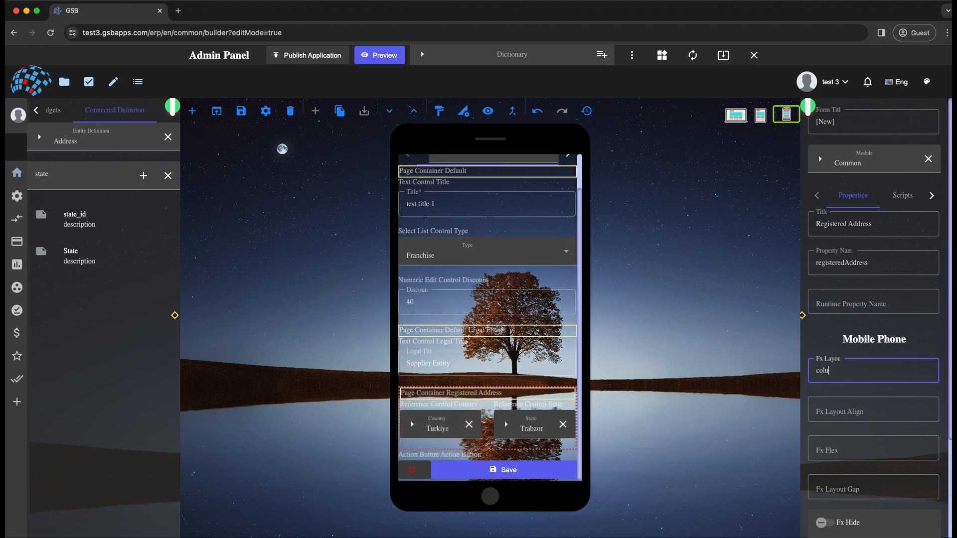
type("mn")
key("Tab")
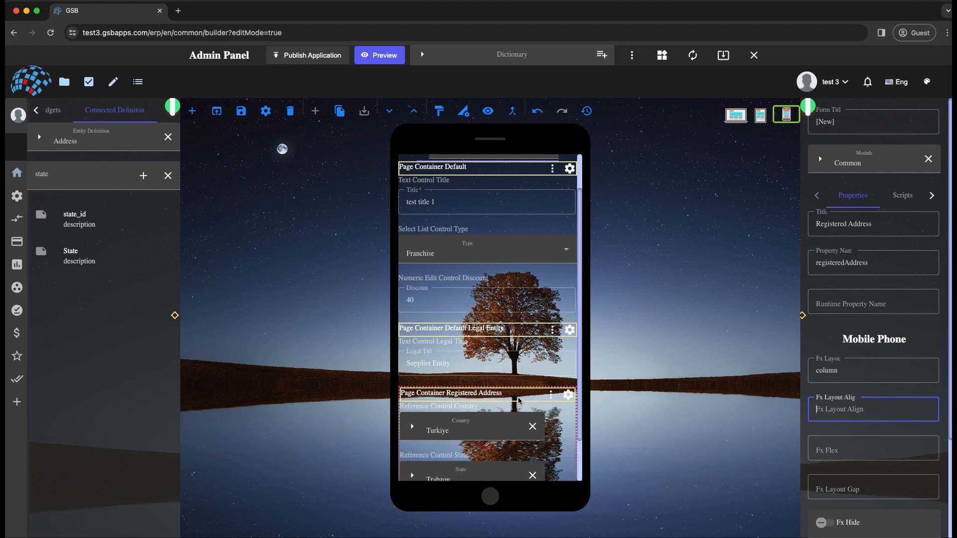
left_click(743, 116)
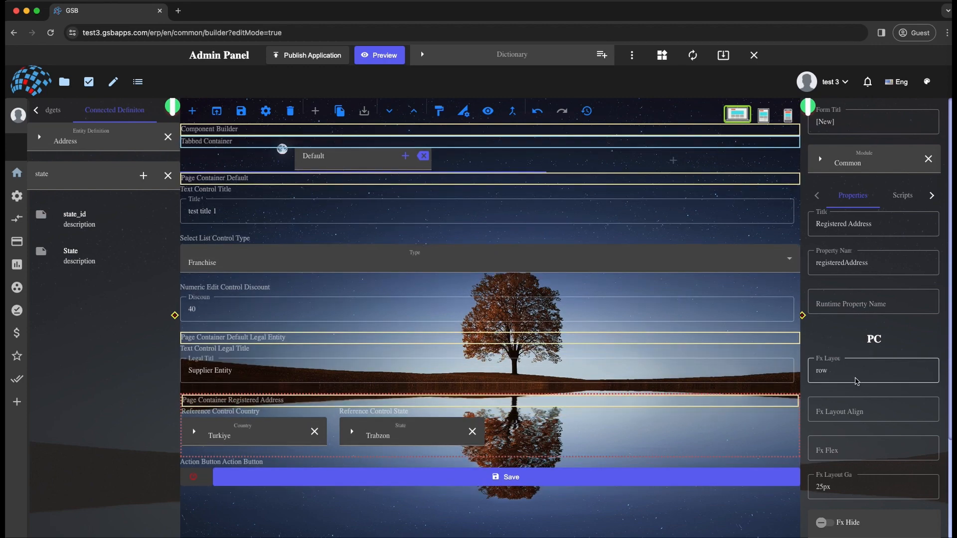
- Give the root Component Builder the inline style background:darkblue; for the PC view and apply it
scroll(866, 490, "down", 3)
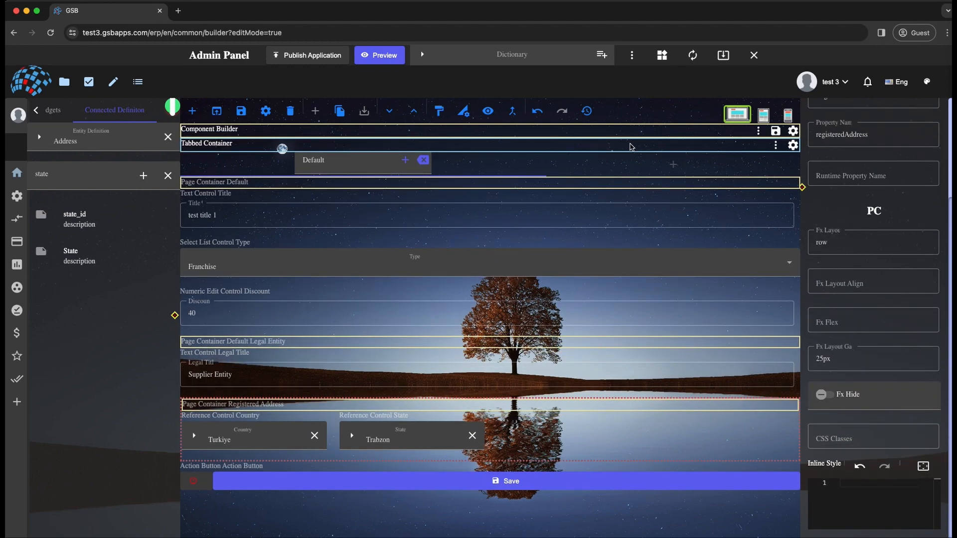
left_click(552, 132)
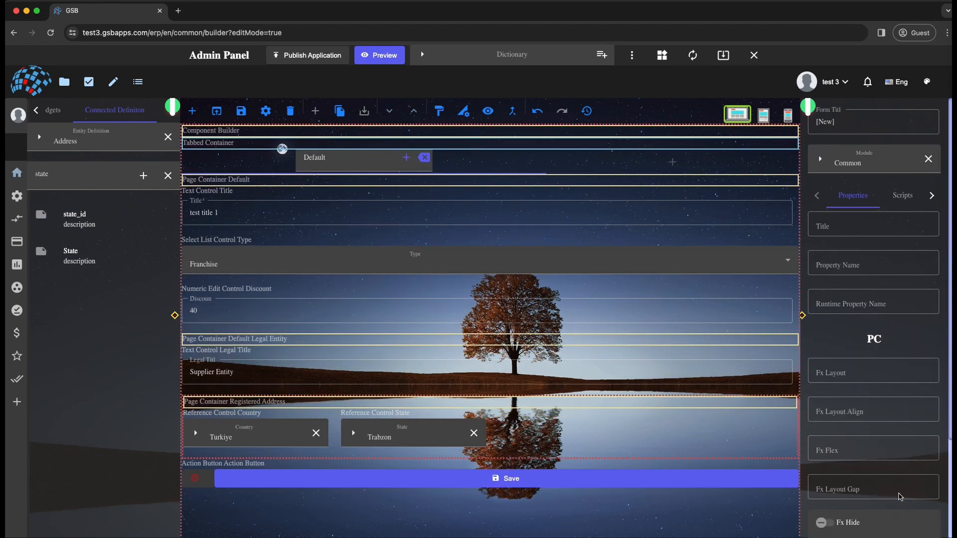
scroll(872, 448, "down", 3)
left_click(878, 501)
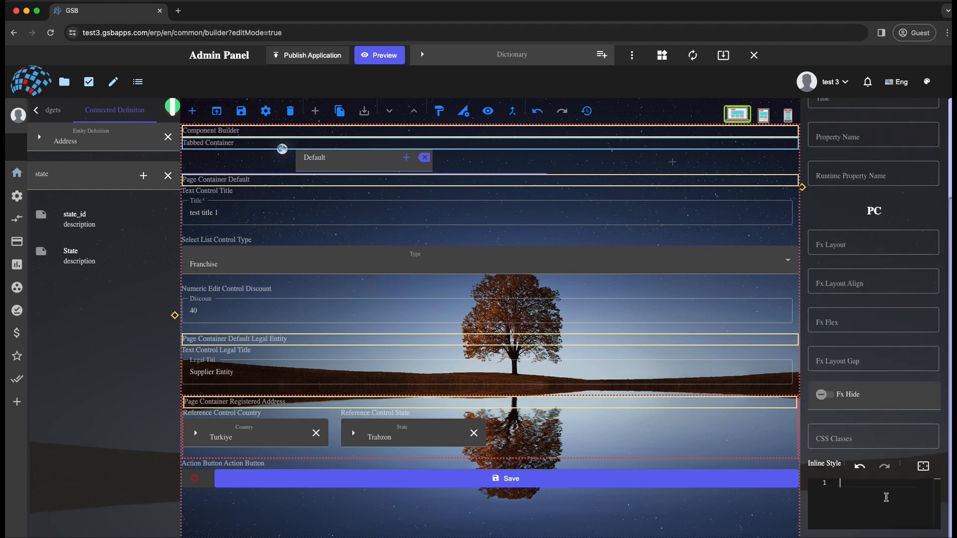
type("background:darkblue;")
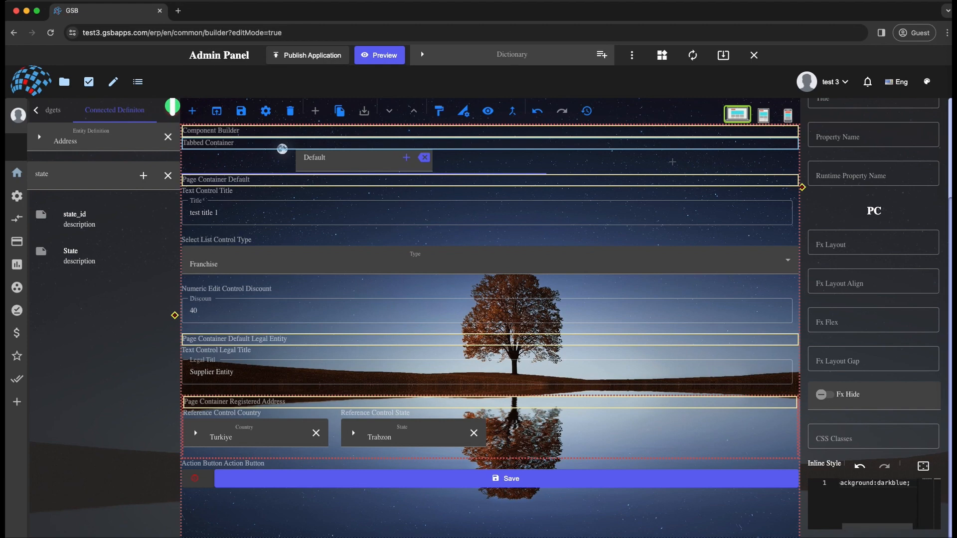
key("super+a")
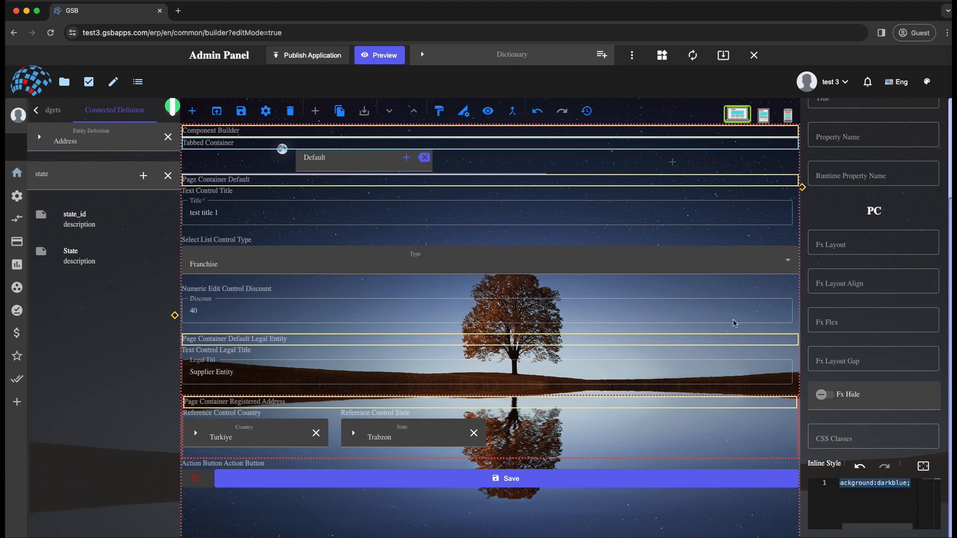
left_click(489, 113)
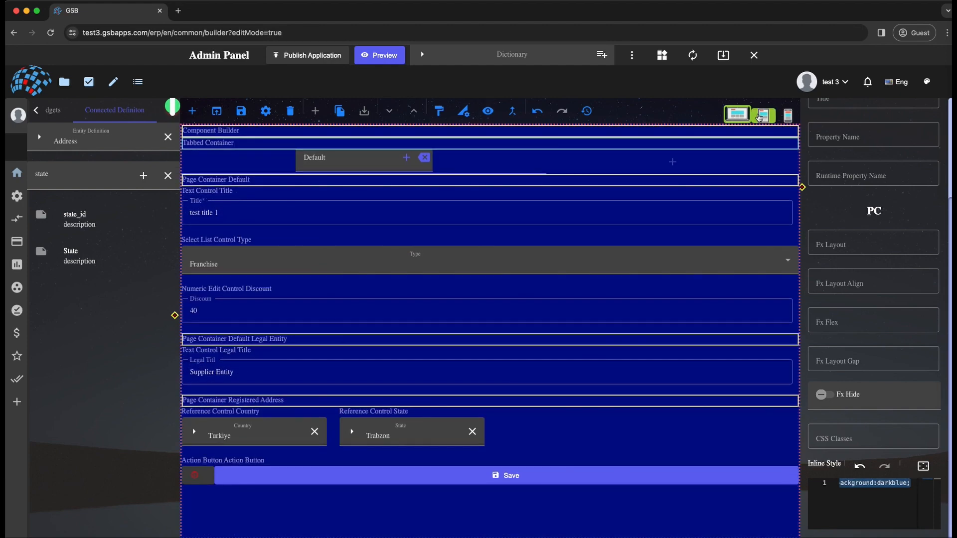
- Give the root Component Builder the inline style background:maroon; padding:20px; for the Mobile Phone view and check the styled form
left_click(764, 116)
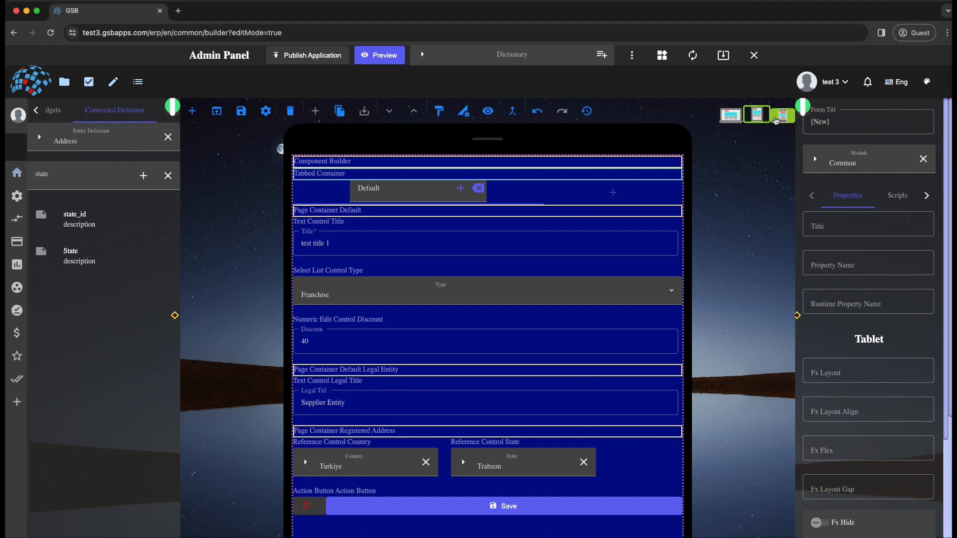
left_click(783, 115)
scroll(878, 427, "down", 3)
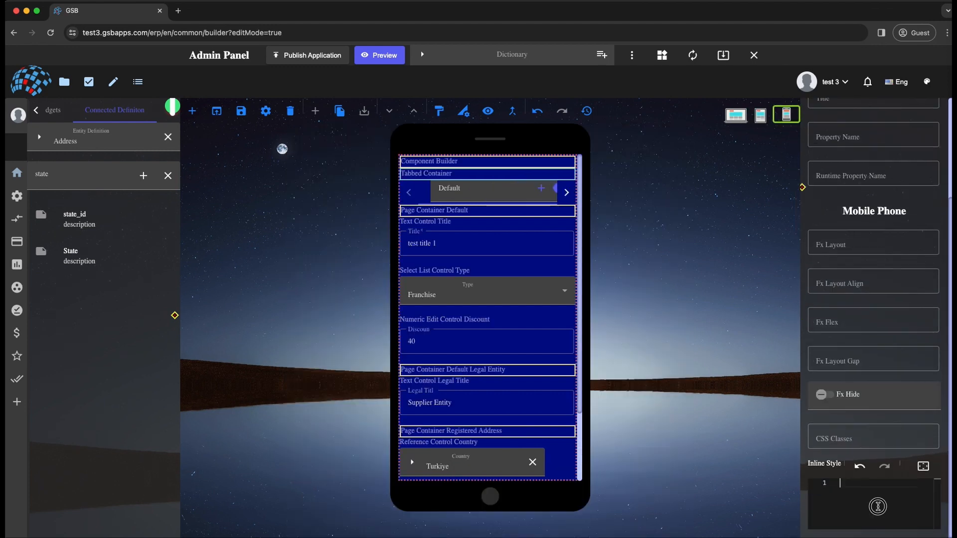
type("background:darkb")
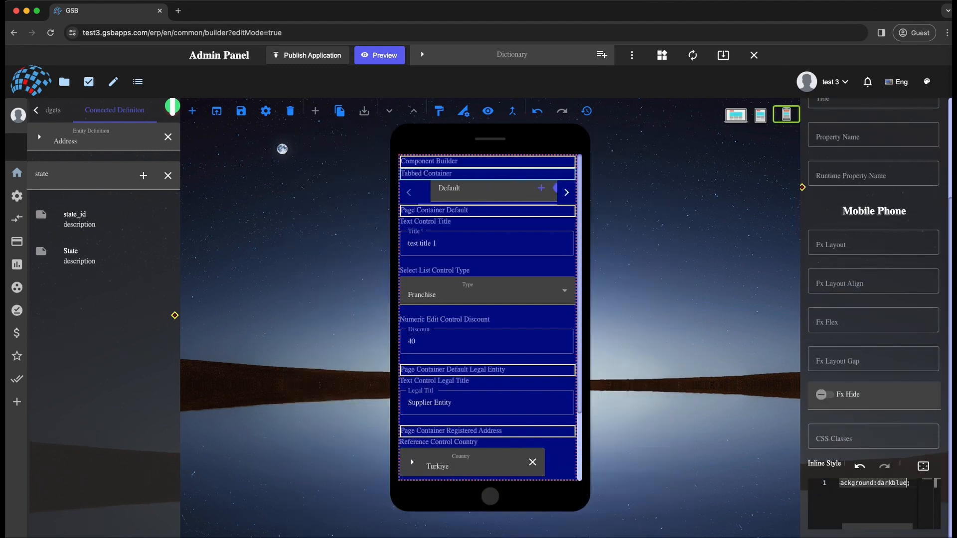
key("BackSpace")
key("BackSpace")
key("BackSpace")
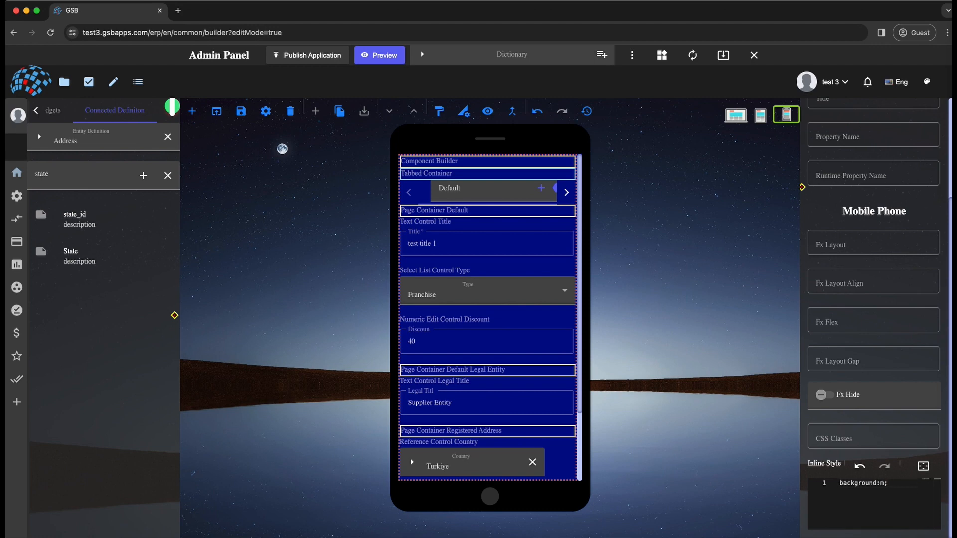
type("maroon; ")
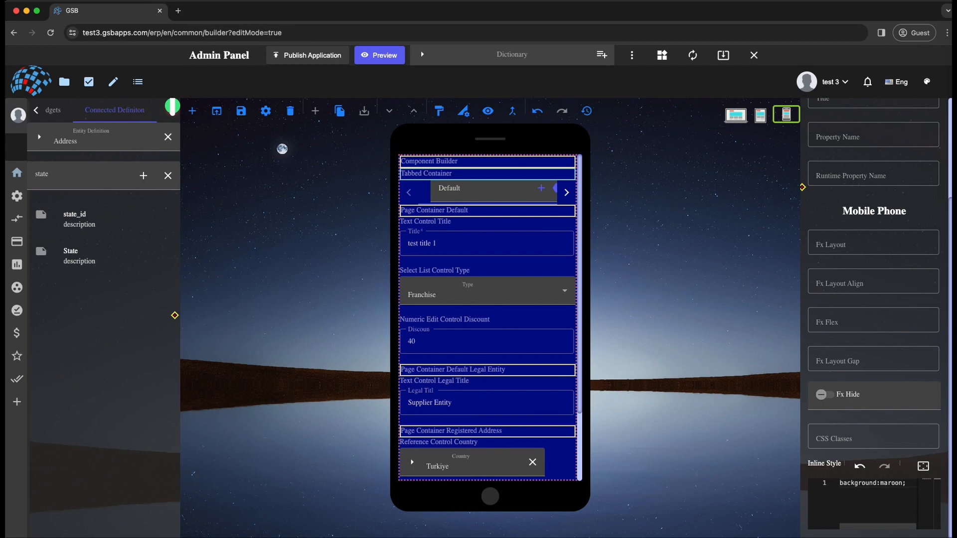
type("padding")
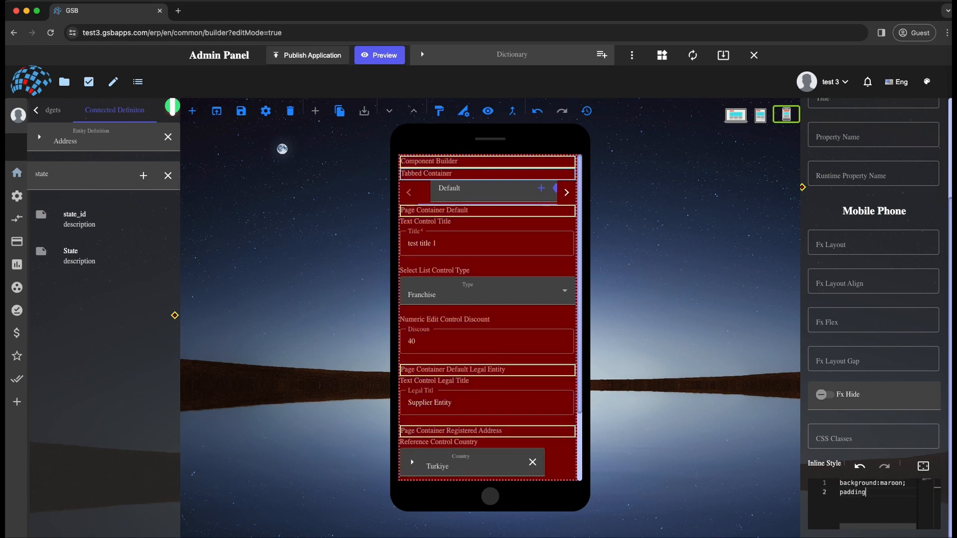
type(":20px;")
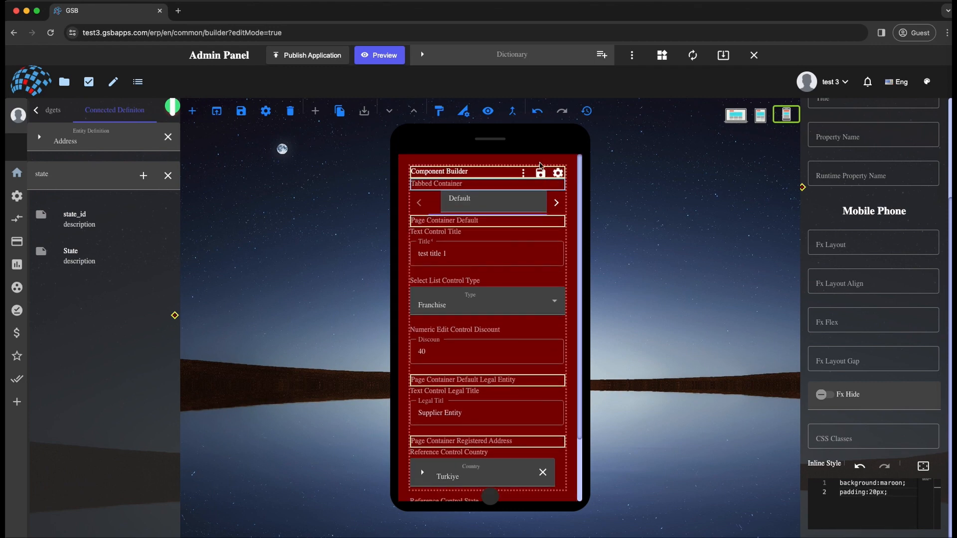
scroll(528, 224, "down", 3)
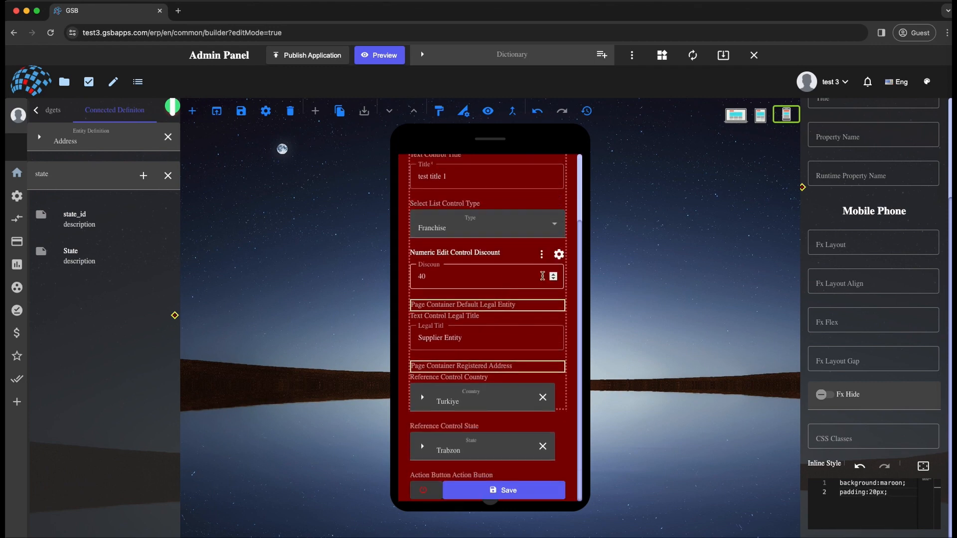
- Return to the PC view, search the saved widgets for partner form, and open the existing Partner Form
left_click(729, 119)
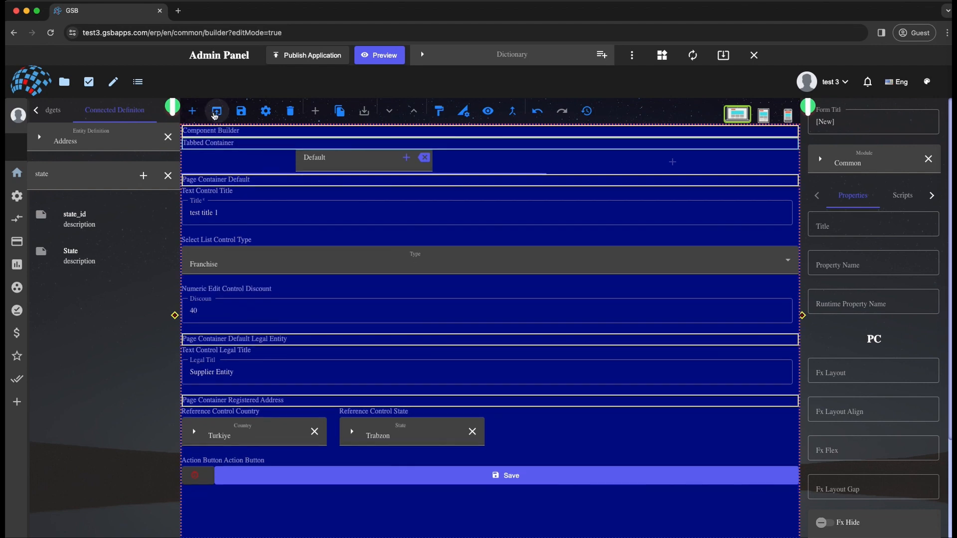
left_click(217, 111)
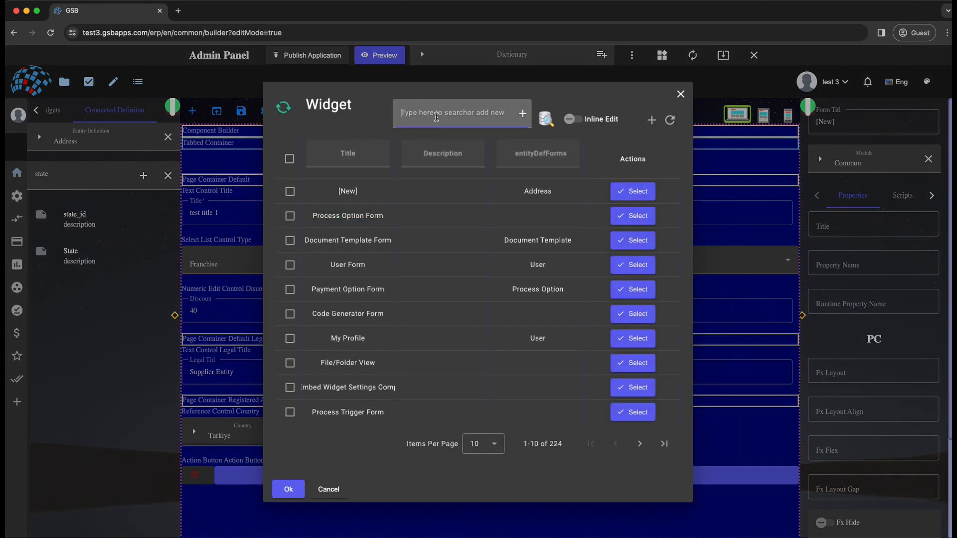
left_click(436, 115)
type("partner form")
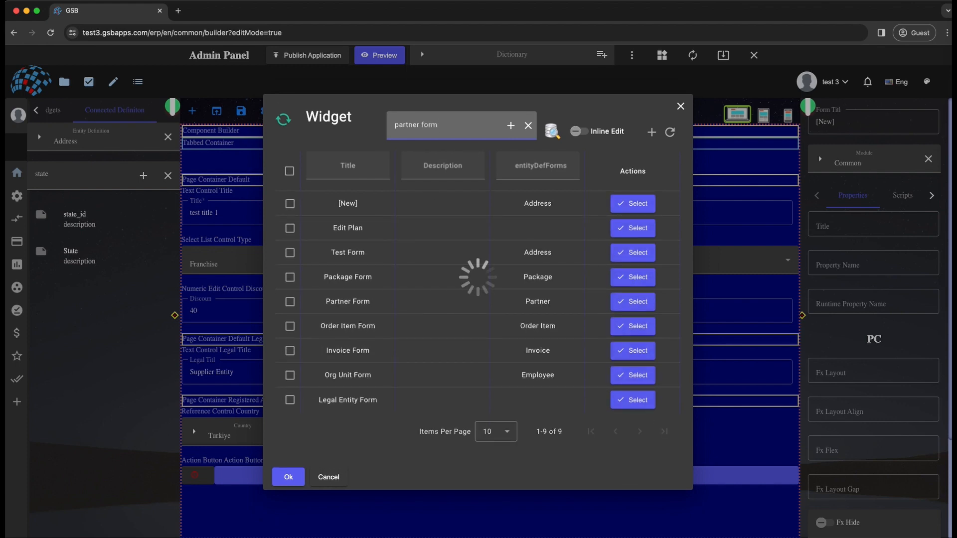
left_click(632, 301)
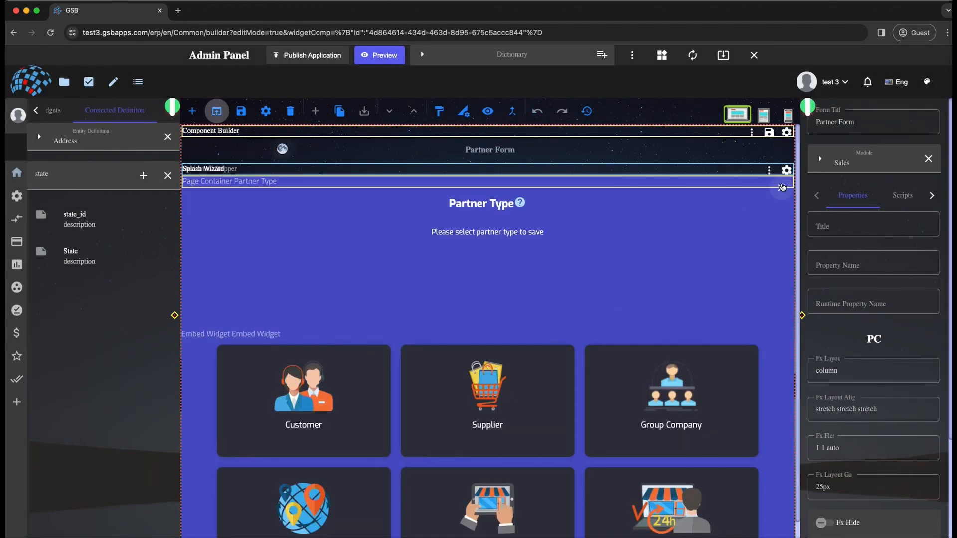
- Copy the page container holding Logo, Title and E-Mail from Partner Form into the [New] form's Tabbed Container and show its tab
left_click(782, 187)
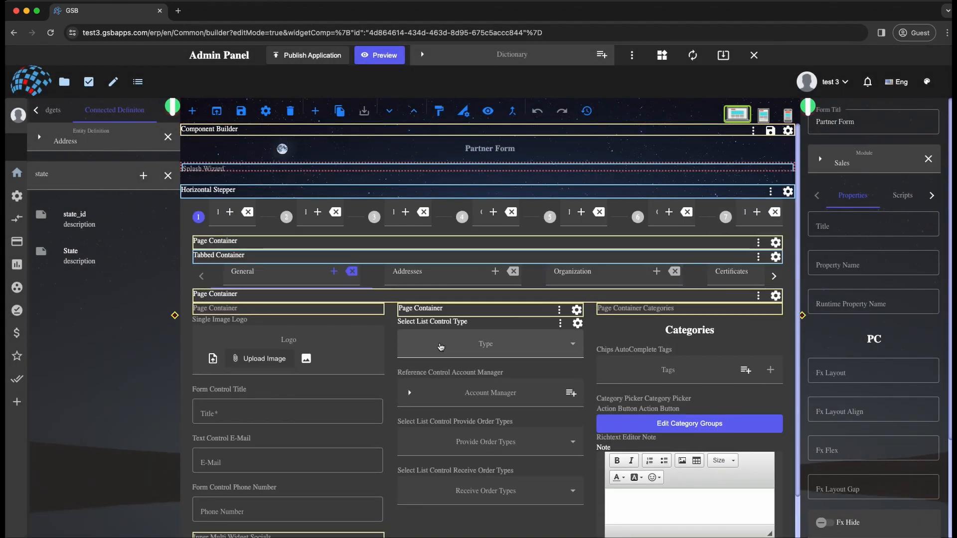
left_click(266, 313)
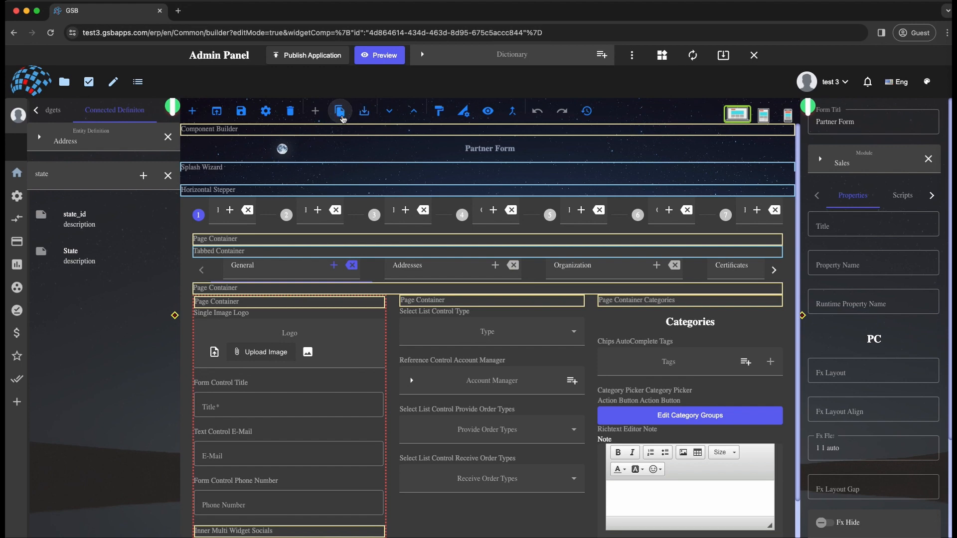
left_click(587, 113)
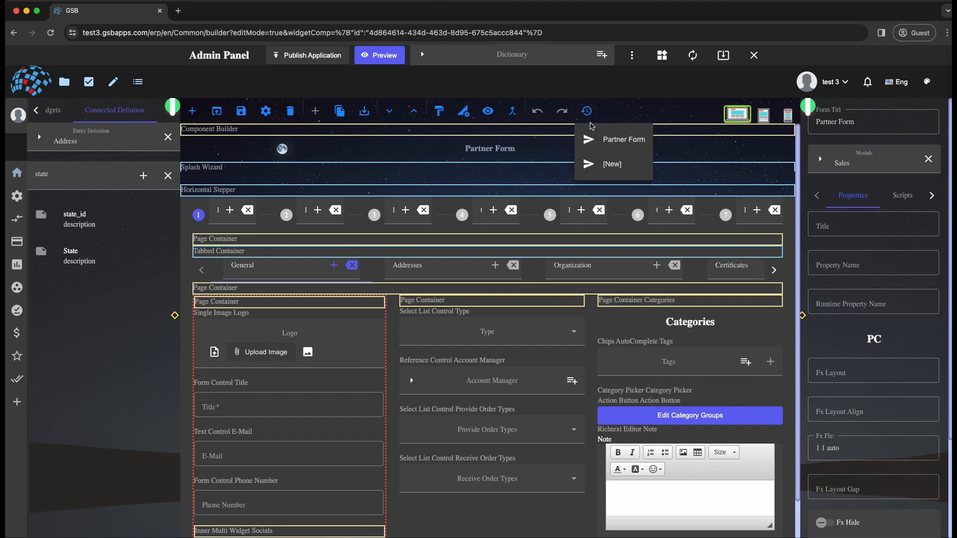
left_click(612, 160)
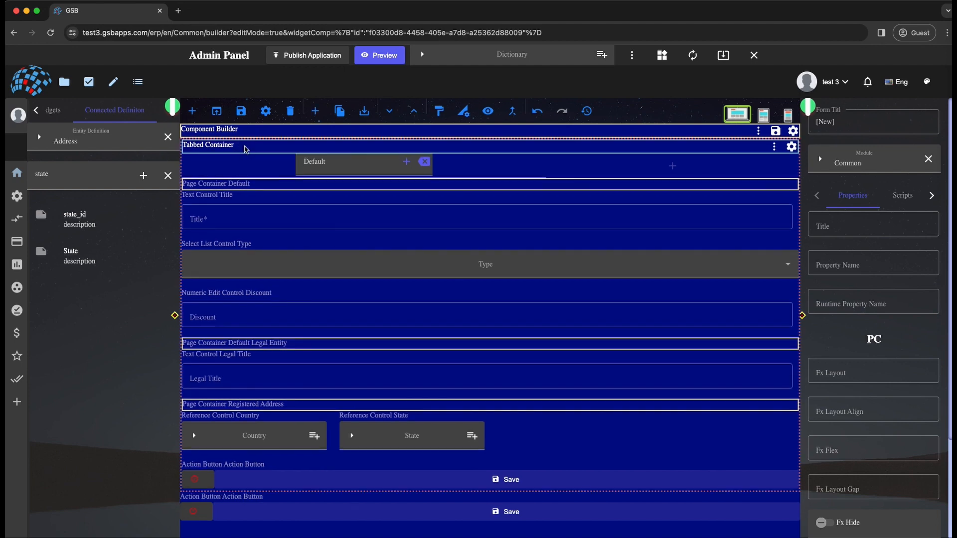
left_click(364, 112)
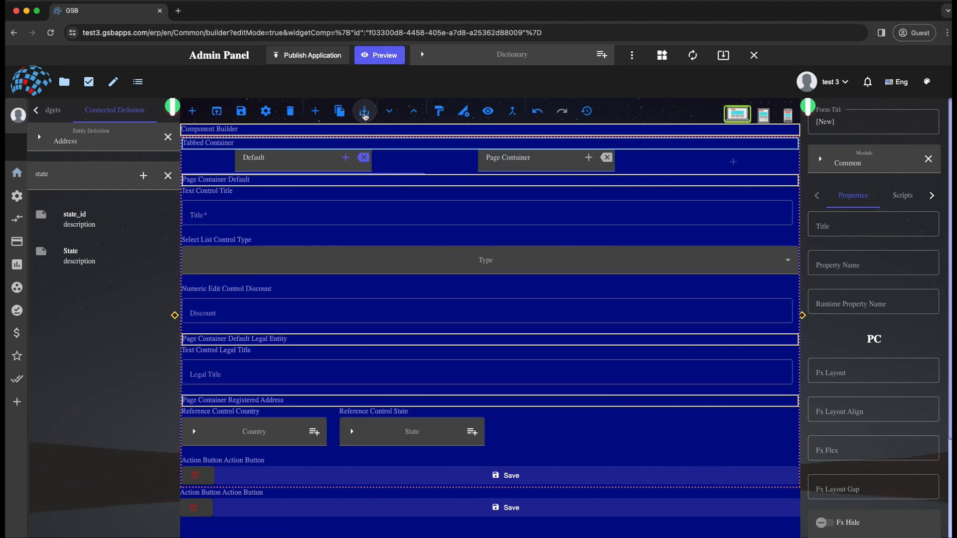
left_click(513, 171)
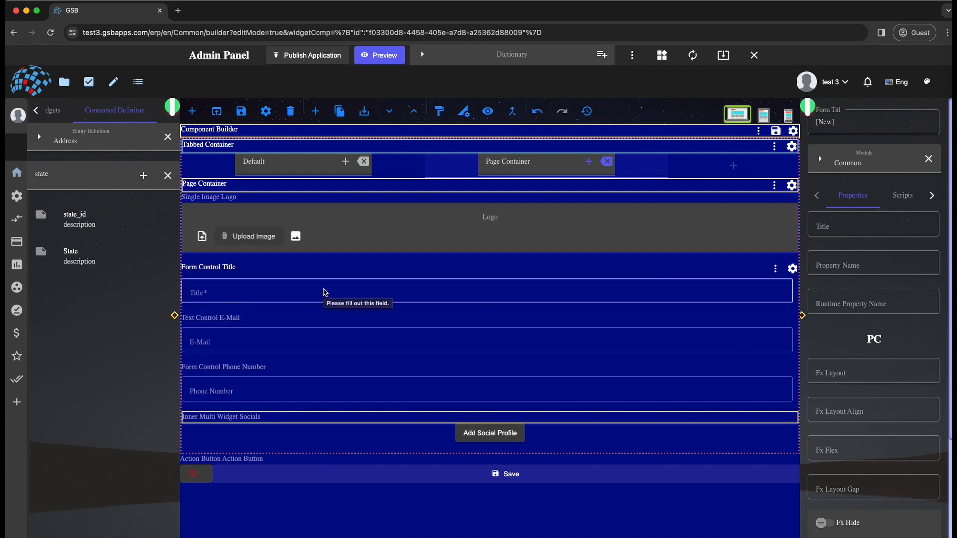
- Copy the Categories page container from Partner Form and return to the [New] form
left_click(586, 110)
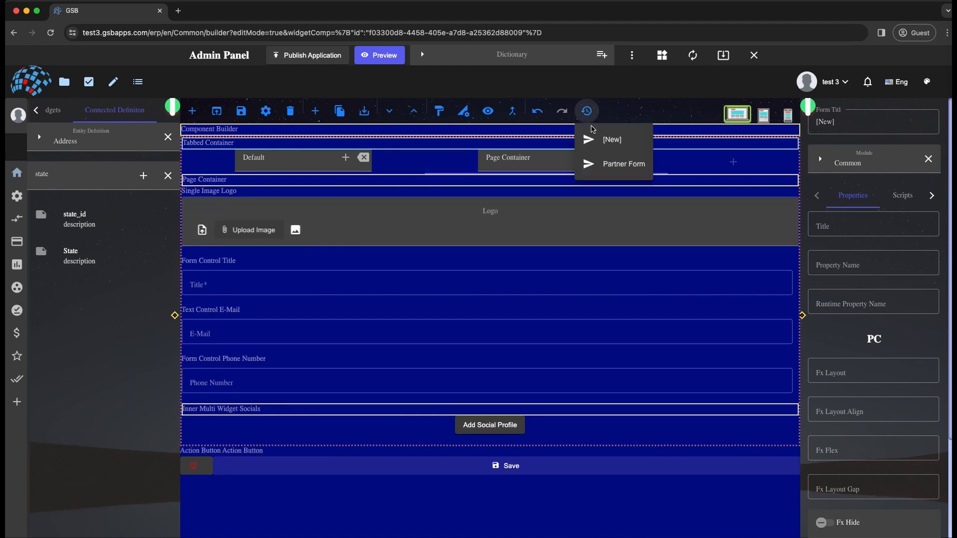
left_click(609, 167)
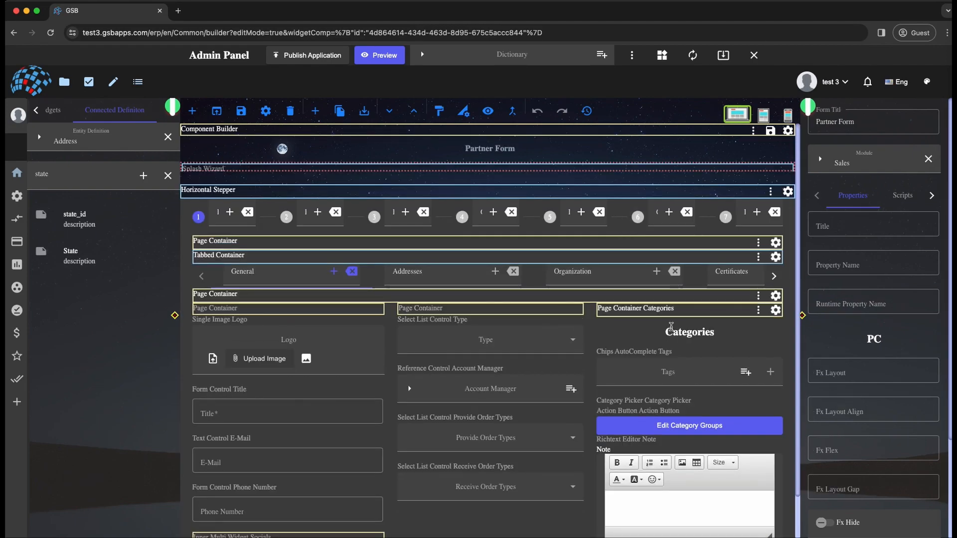
left_click(629, 304)
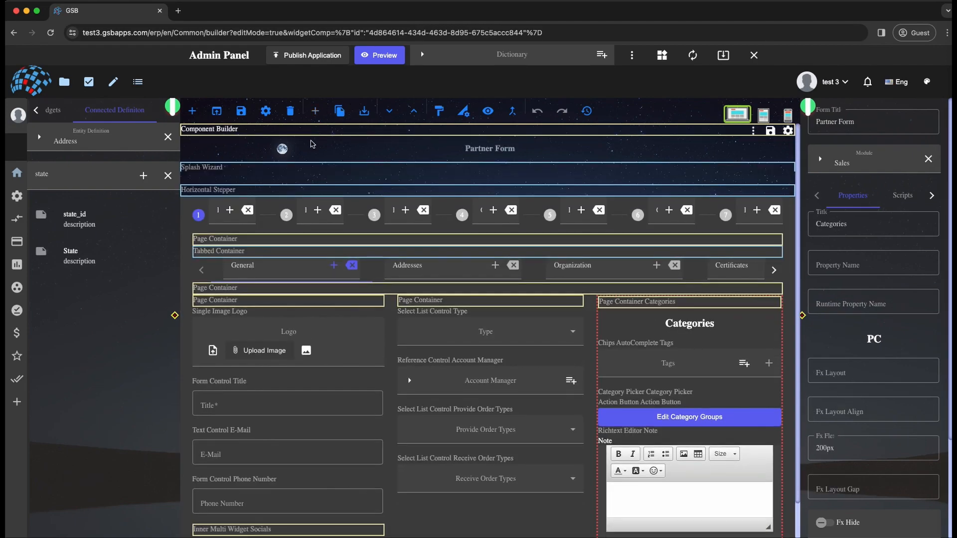
left_click(586, 111)
left_click(622, 174)
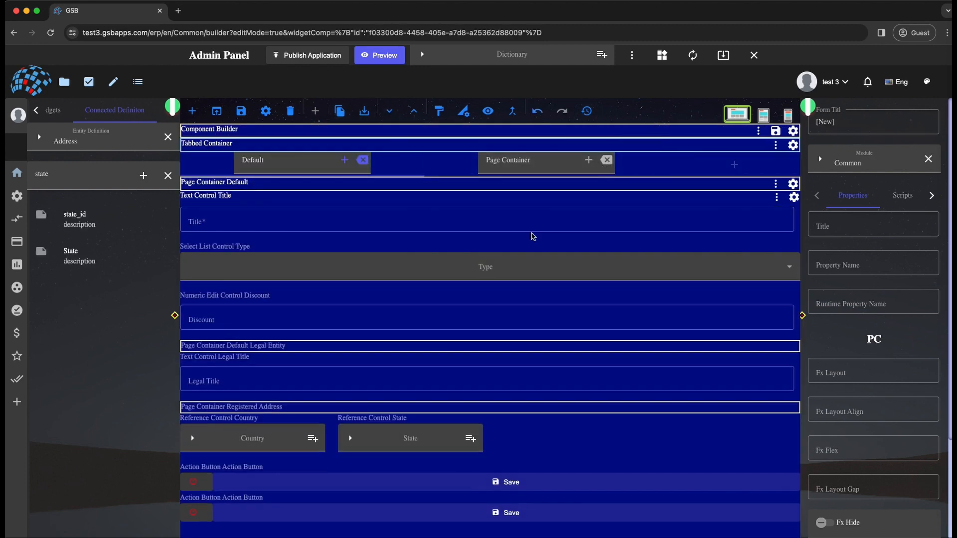
- Add another tab to the [New] form's Tabbed Container and open its empty page container
left_click(549, 165)
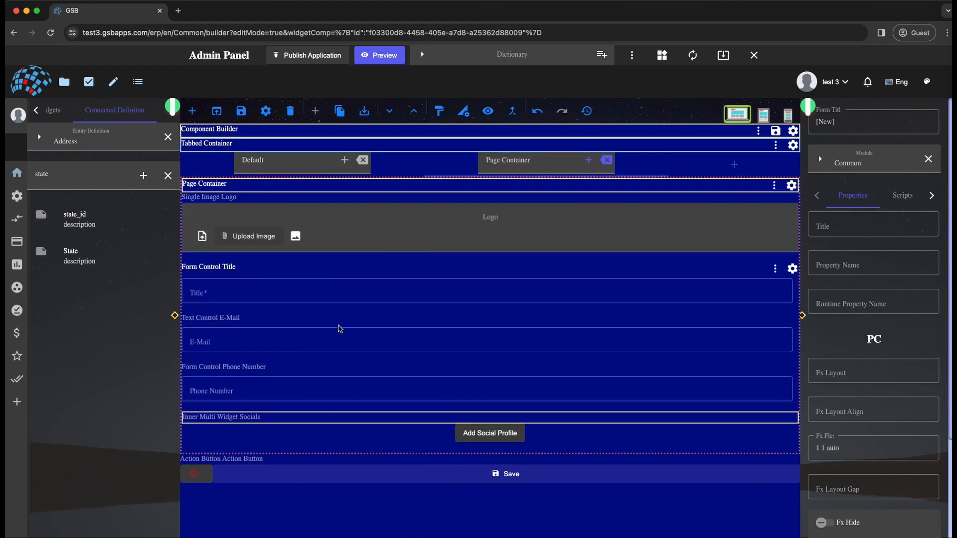
left_click(600, 144)
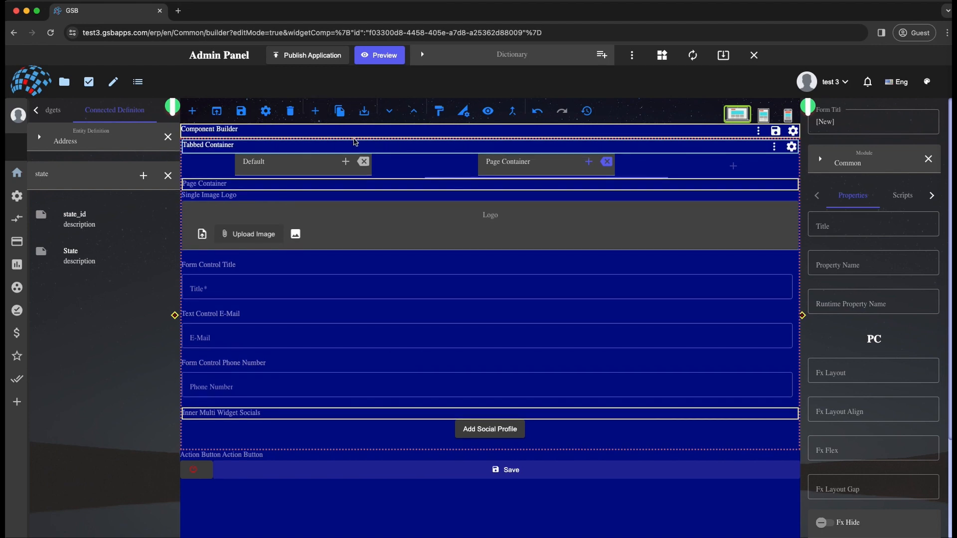
left_click(315, 110)
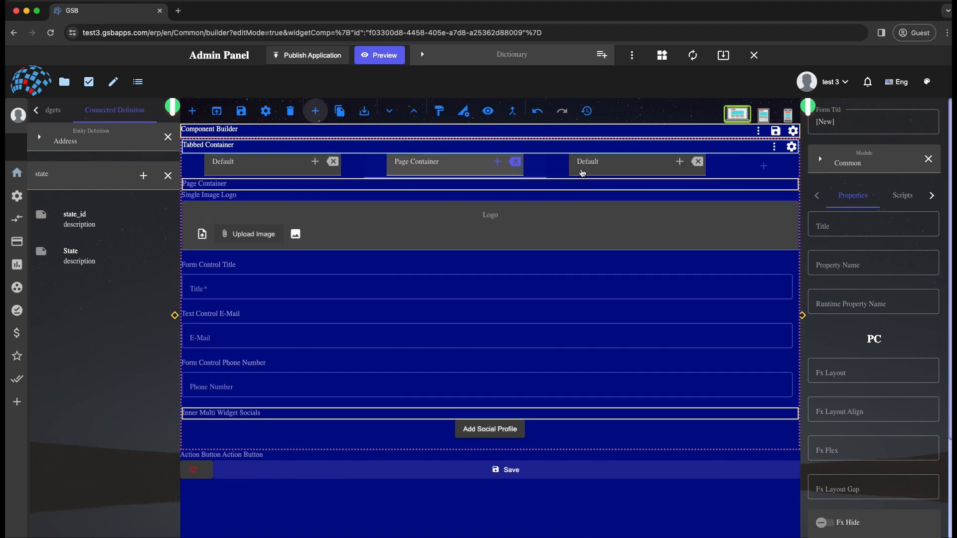
left_click(602, 156)
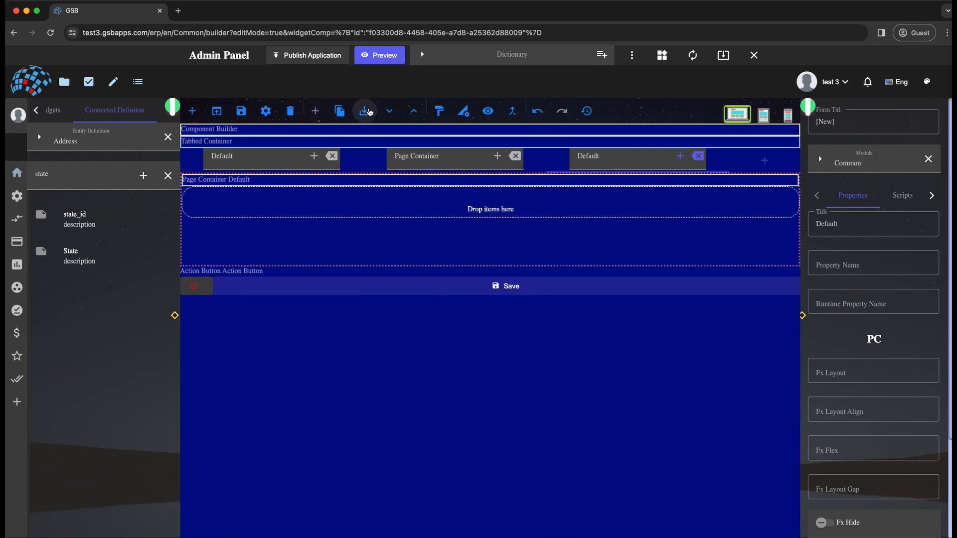
- Paste the copied Categories container into the new tab's page container and rename that tab "Catrgories"
left_click(364, 110)
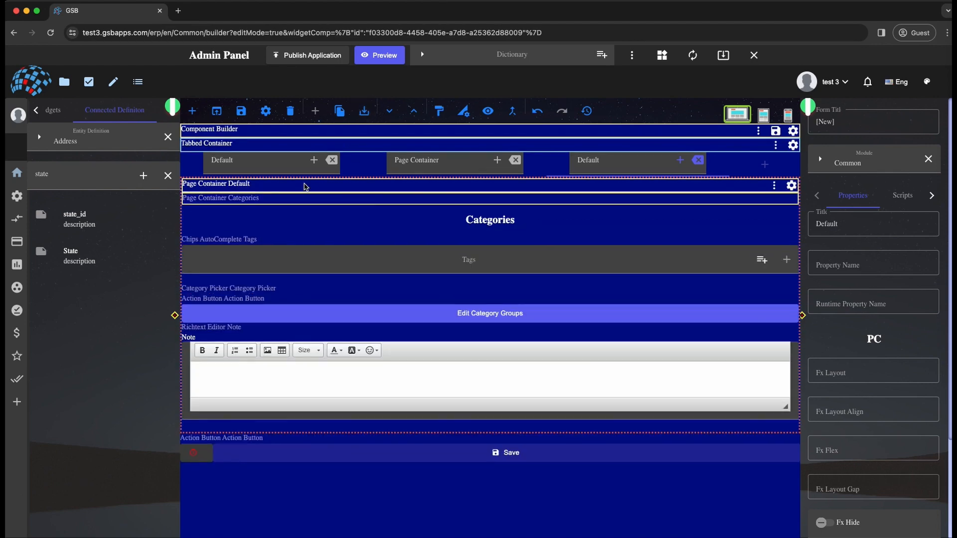
double_click(590, 159)
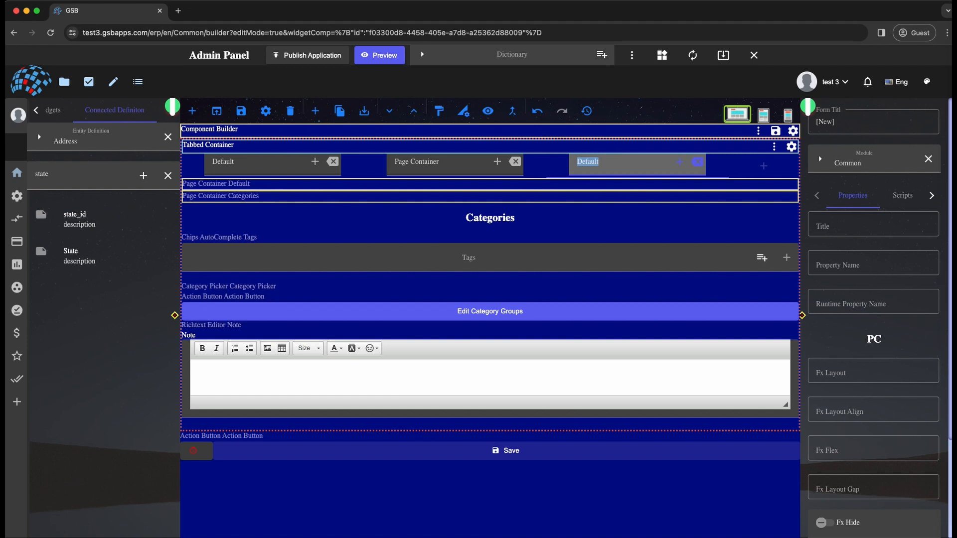
type("Catrgori")
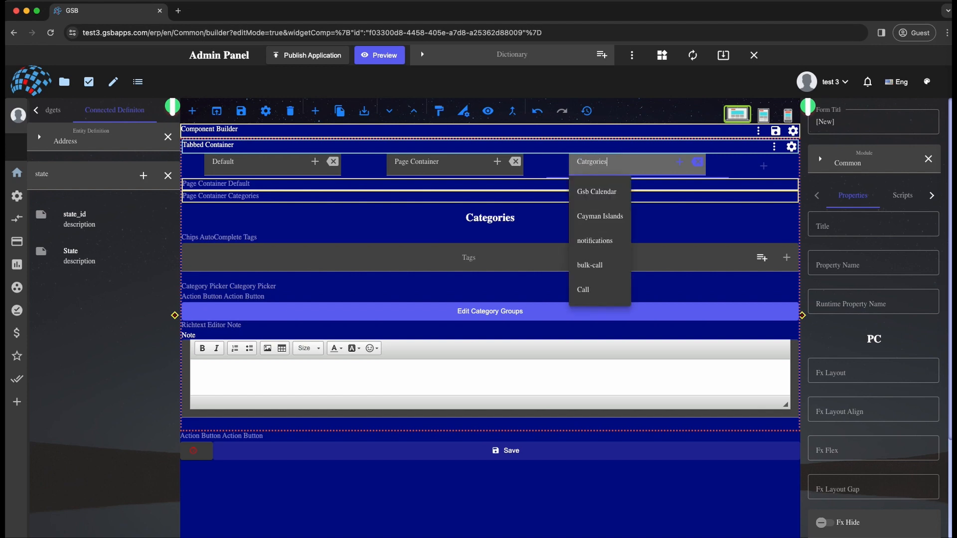
type("es")
- Show the Tabbed Container's Default tab and switch the connected entity definition to Partner
left_click(264, 162)
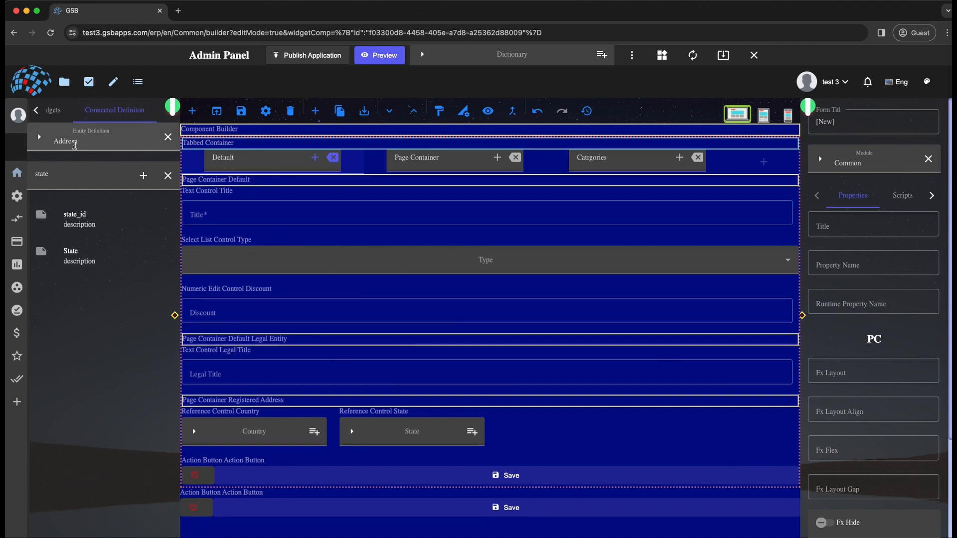
double_click(77, 142)
type("par")
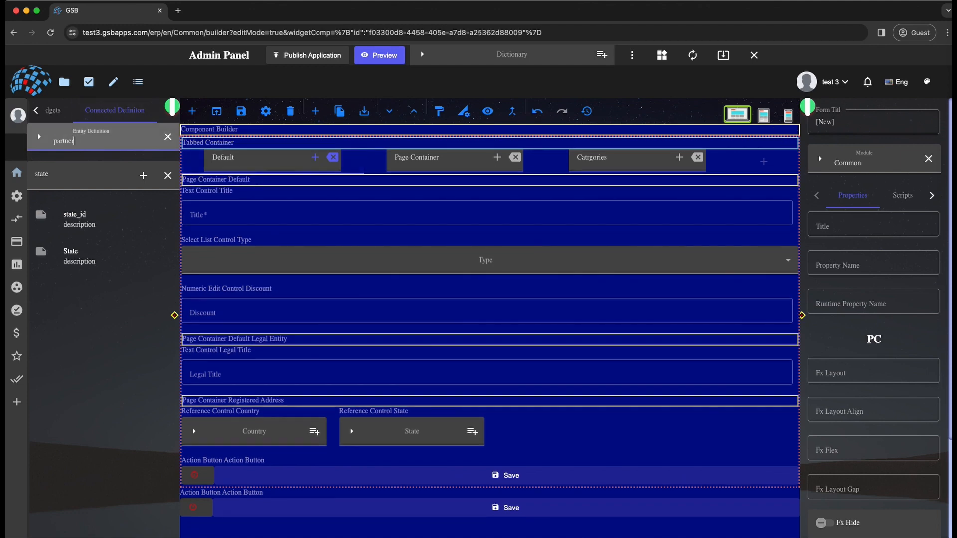
- Search the Partner properties for "not" and place Note between Title and Type on the Default tab, leaving it selected
left_click(61, 174)
double_click(61, 175)
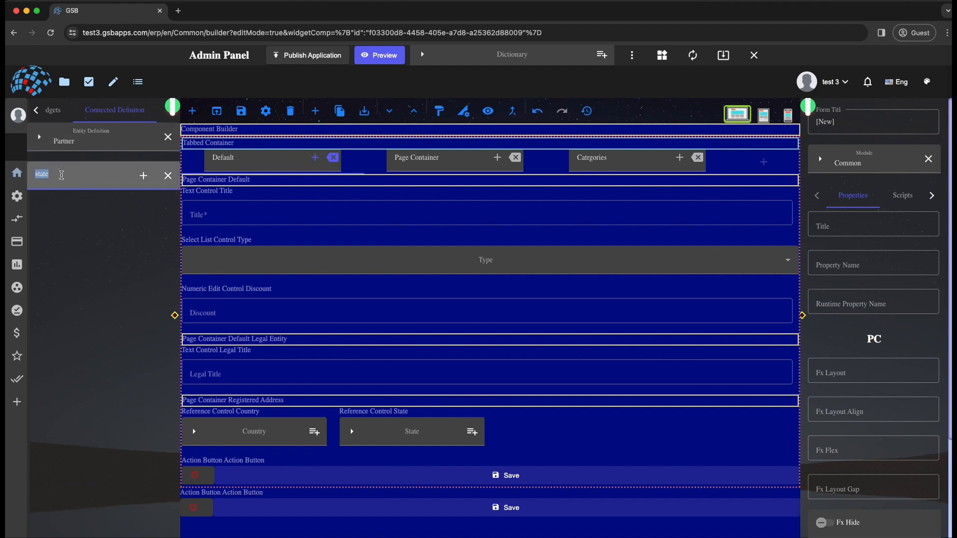
type("not")
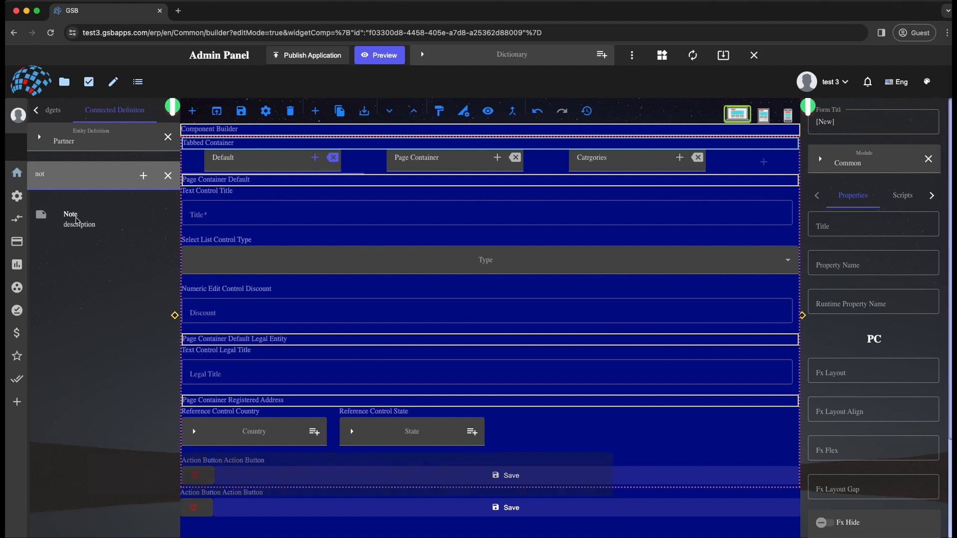
left_click_drag(98, 210, 291, 251)
left_click(274, 248)
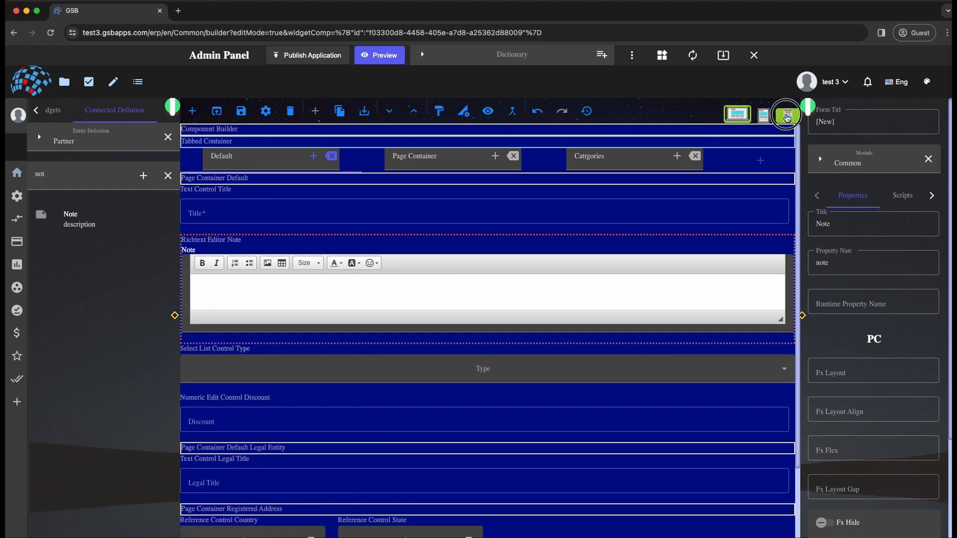
- Check the Note editor in the mobile layout and set its Mobile widget template to MultiLine Text Control
left_click(787, 115)
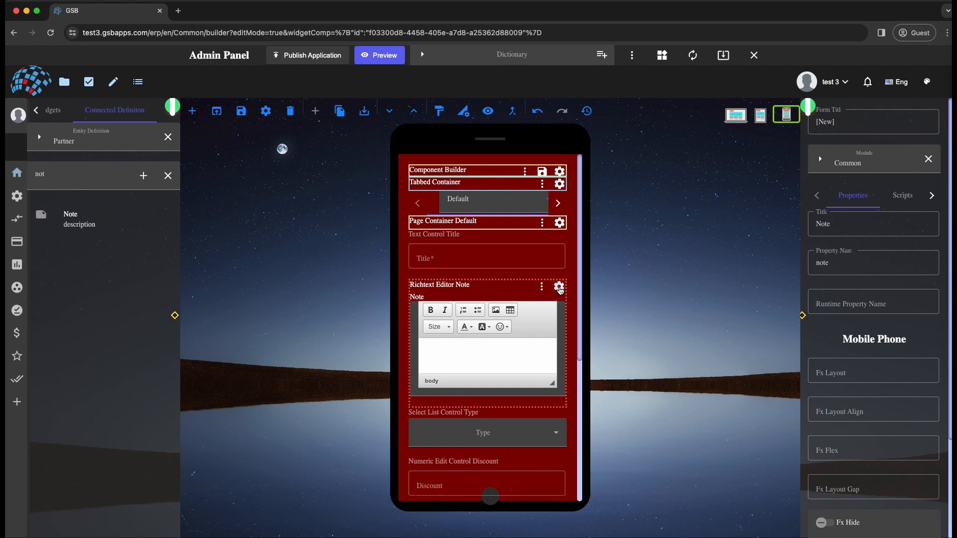
left_click(736, 115)
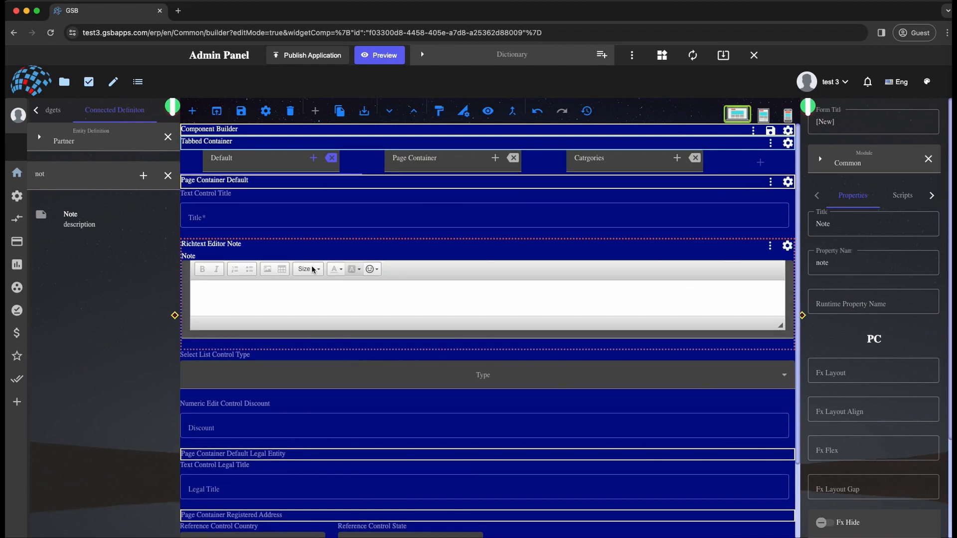
left_click(266, 110)
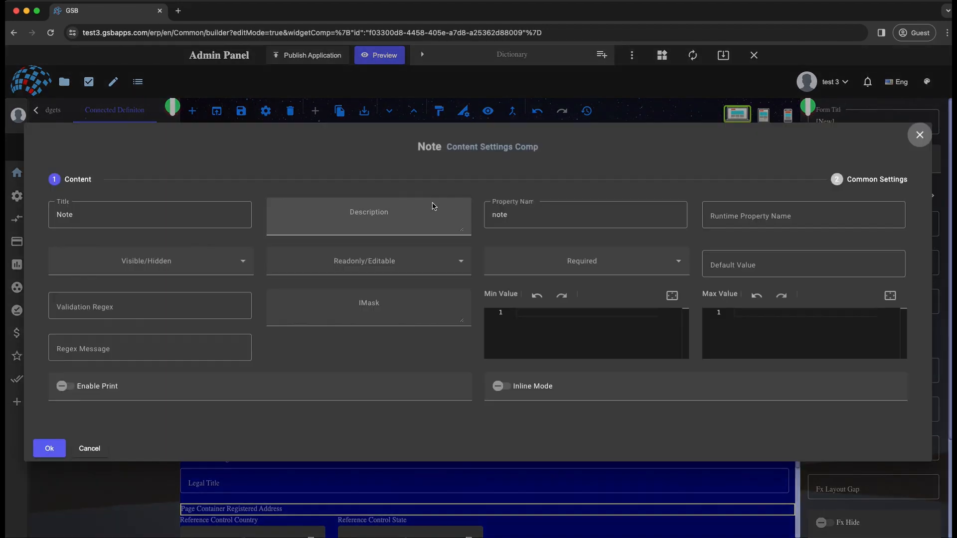
left_click(858, 180)
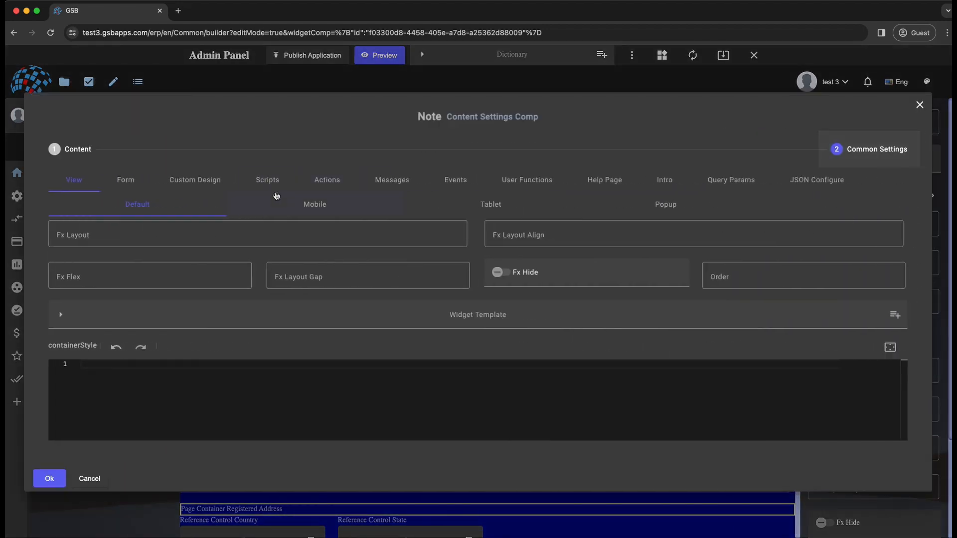
left_click(317, 205)
left_click(287, 318)
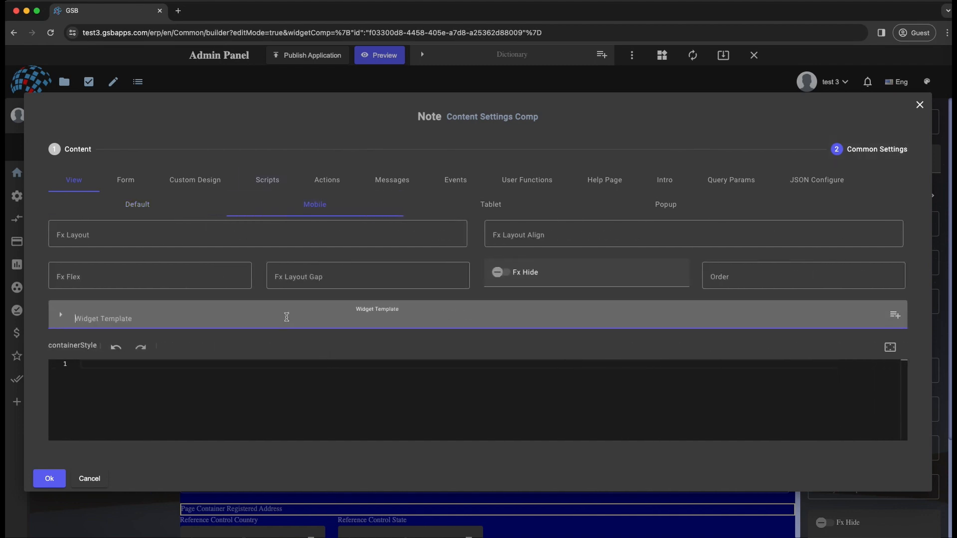
type("multili")
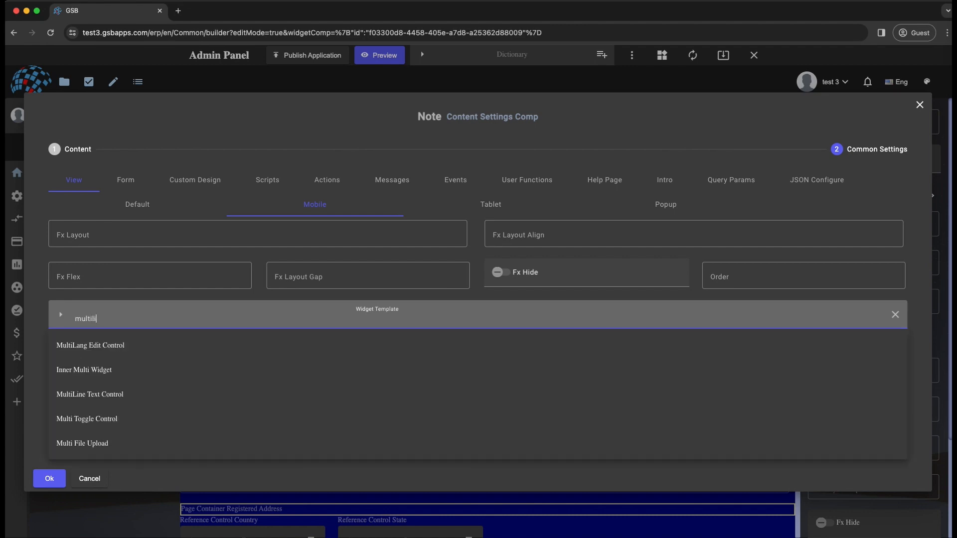
key("Down")
key("Return")
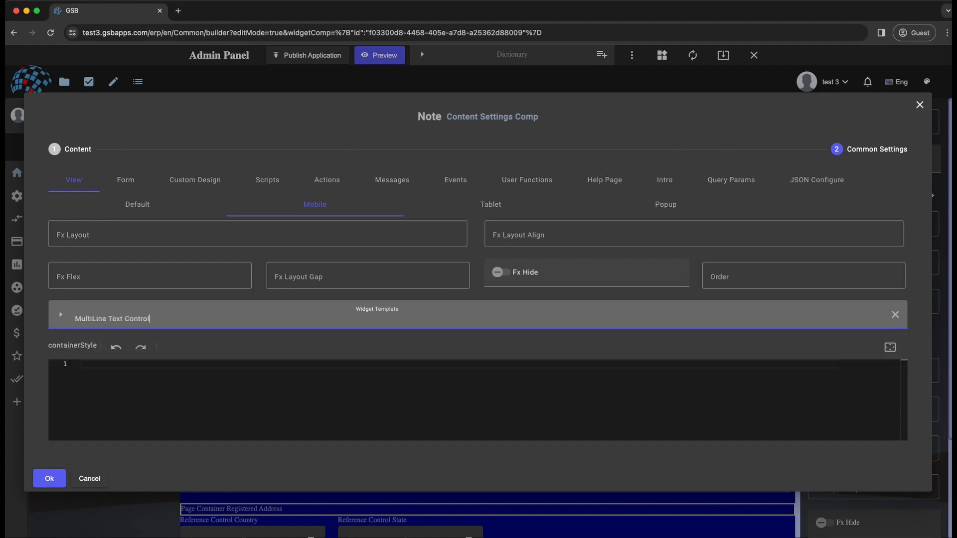
left_click(49, 478)
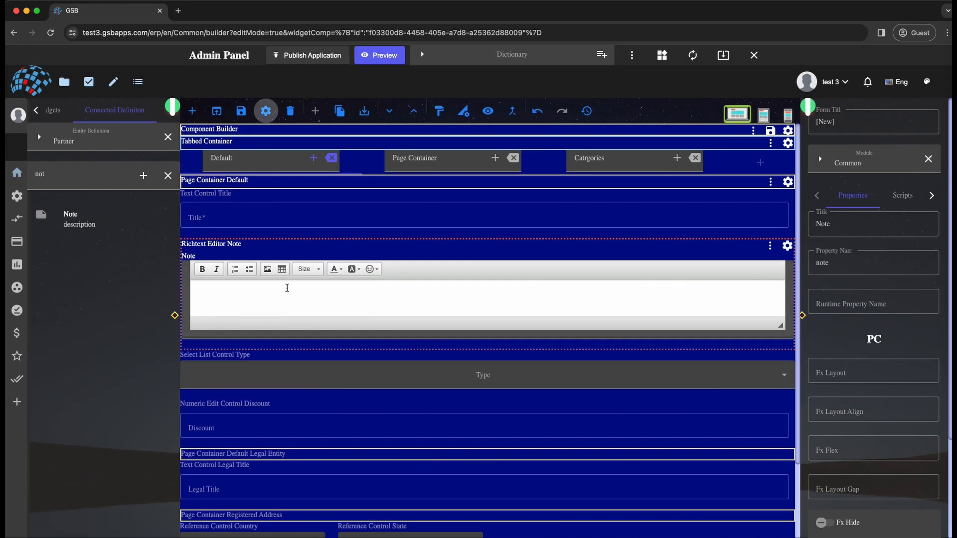
- Compare the Note control in the mobile phone layout with its PC layout
left_click(756, 114)
left_click(779, 120)
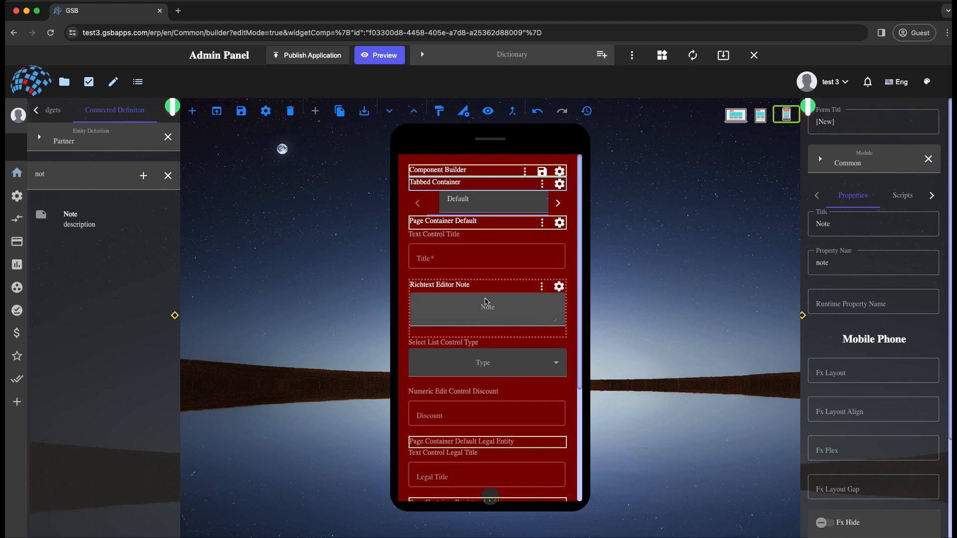
left_click(736, 116)
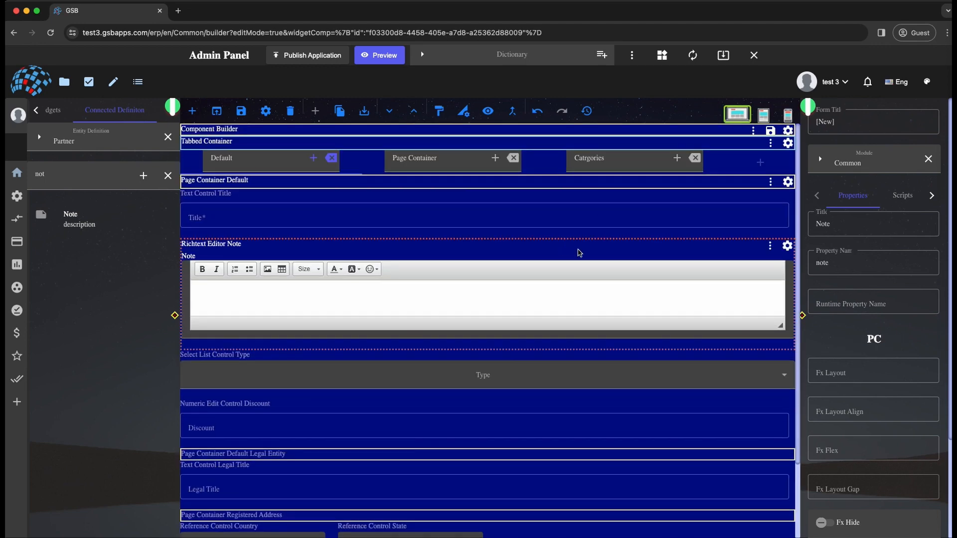